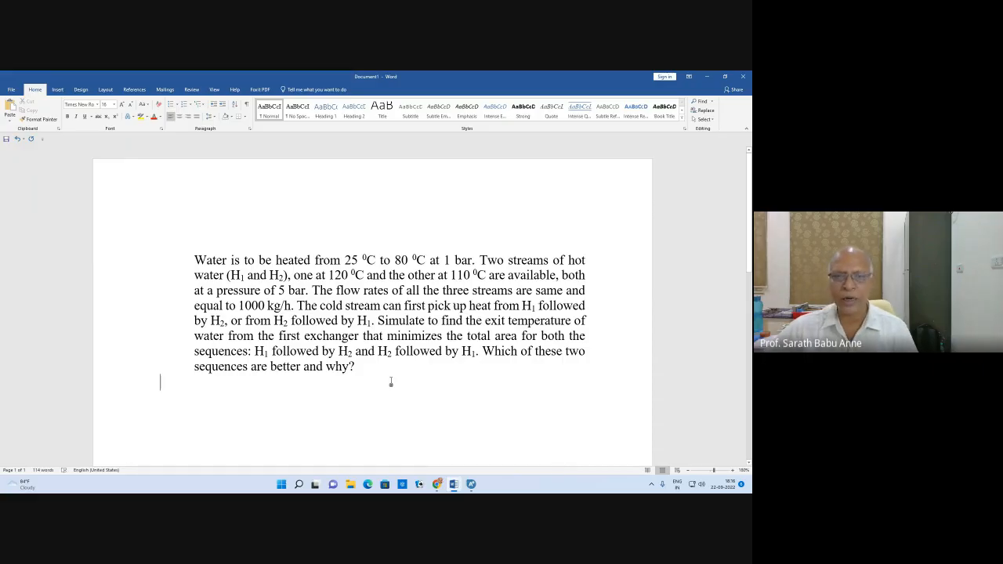
Switch to Aspen Plus, start a new simulation and add WATER as a component
left_click(471, 484)
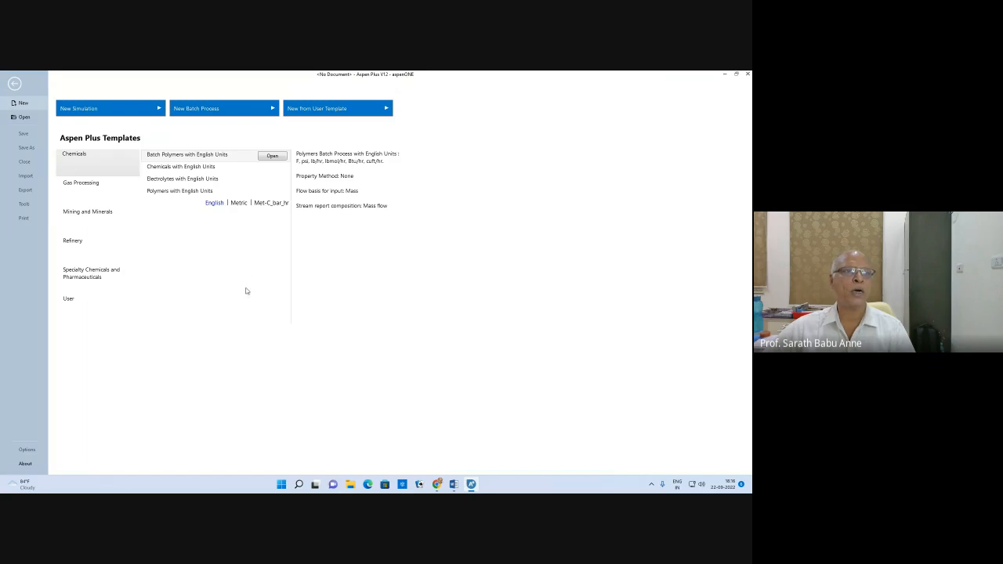
left_click(95, 109)
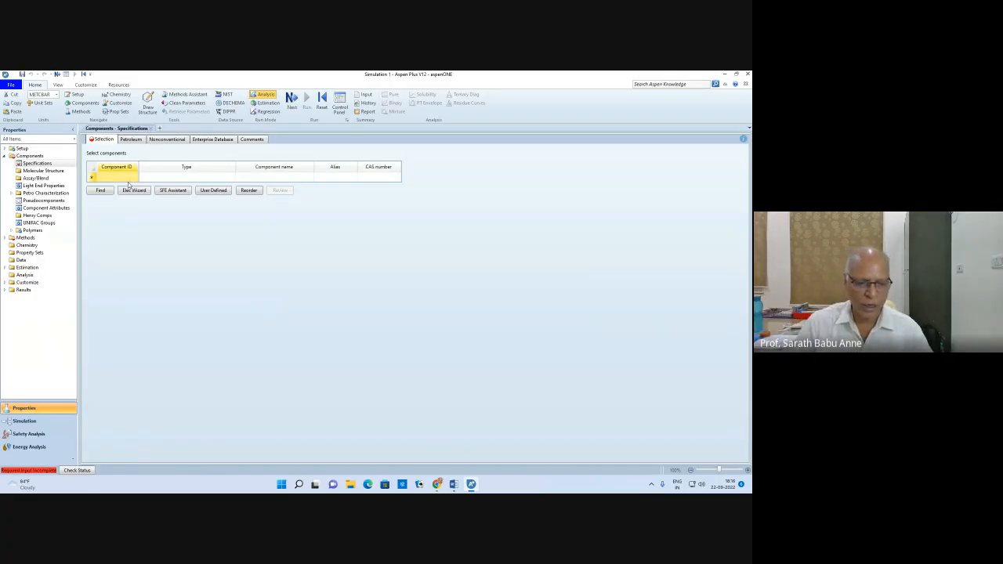
type("WATER")
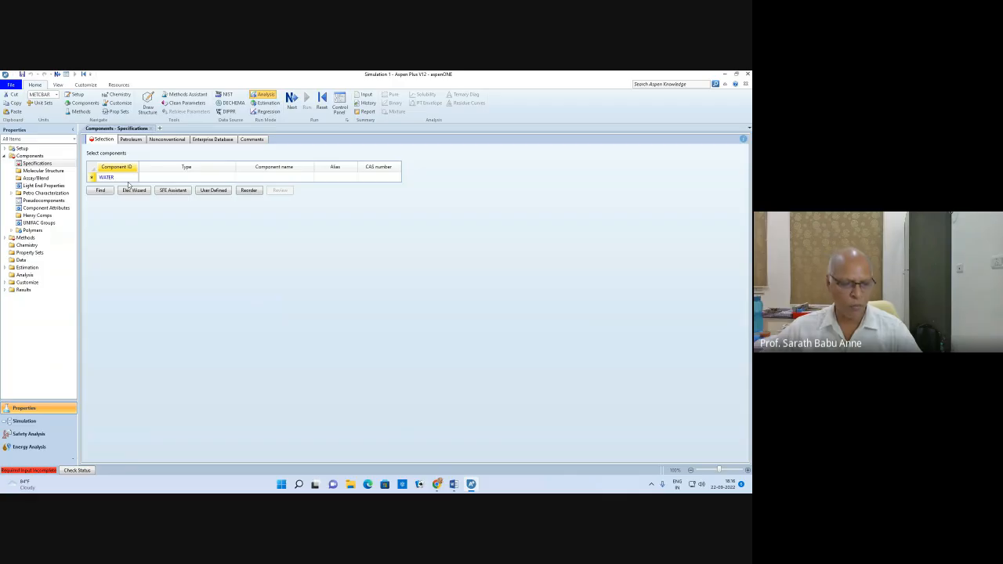
key("Return")
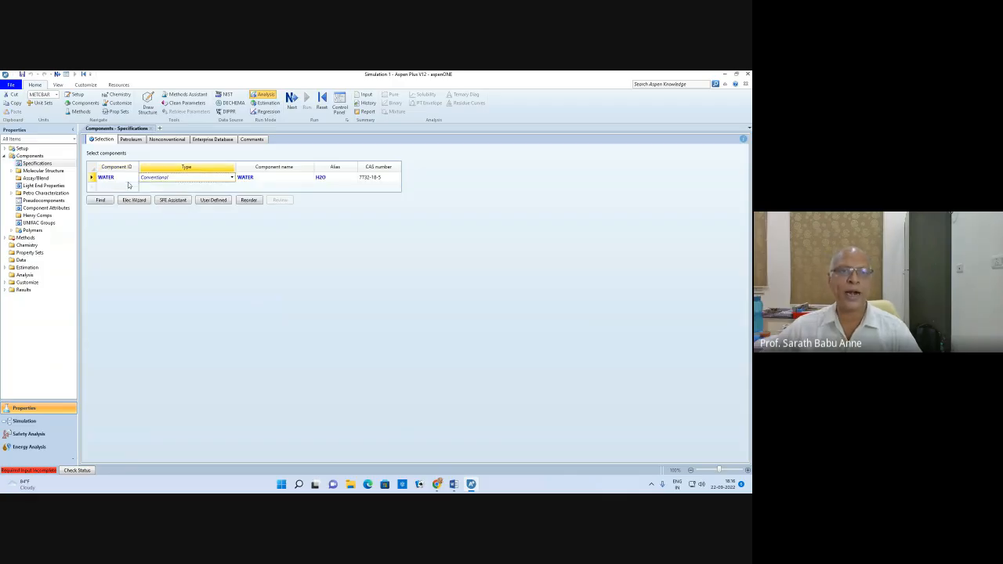
Set the global property method to STEAM-TA
left_click(292, 98)
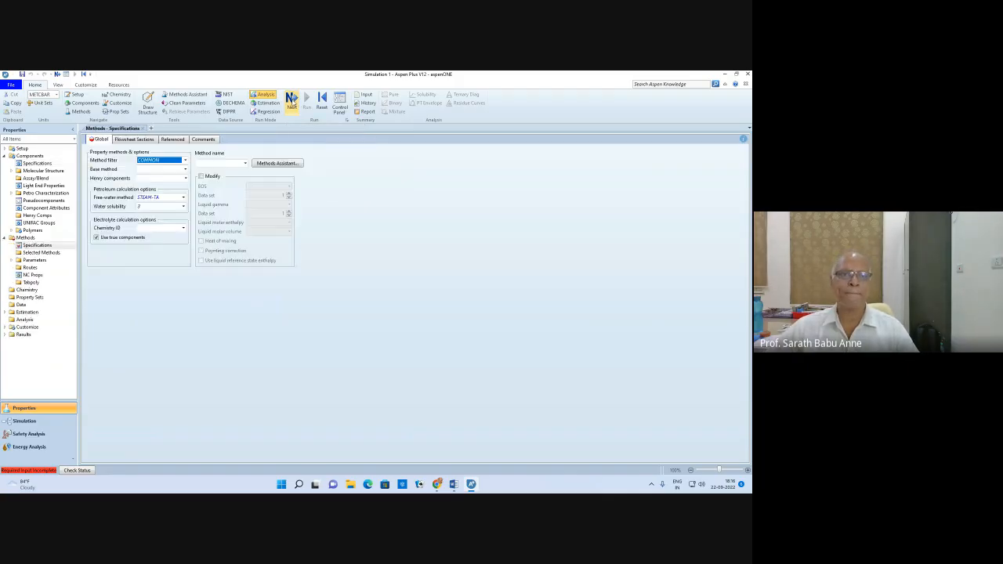
left_click(245, 164)
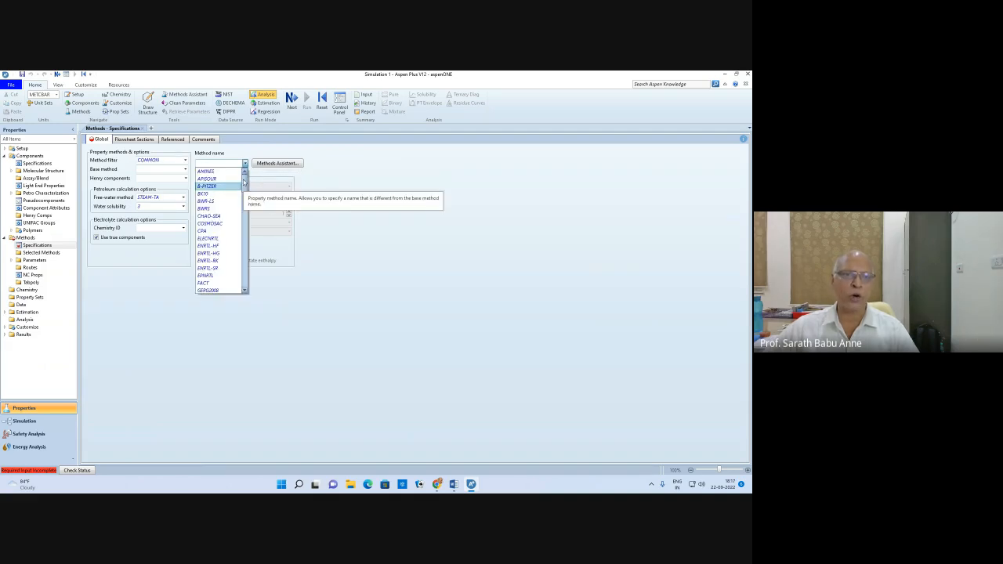
left_click_drag(244, 183, 248, 246)
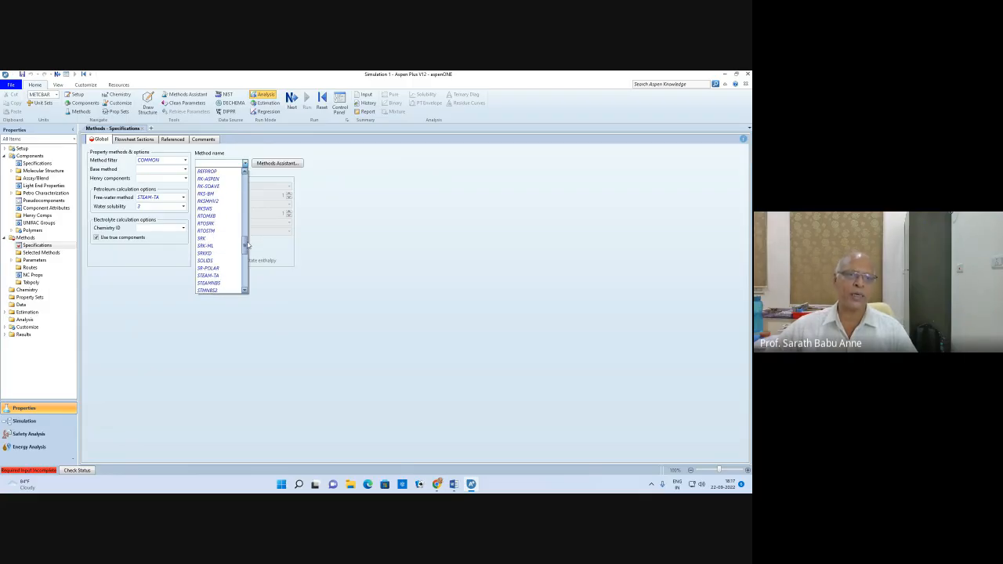
left_click(211, 276)
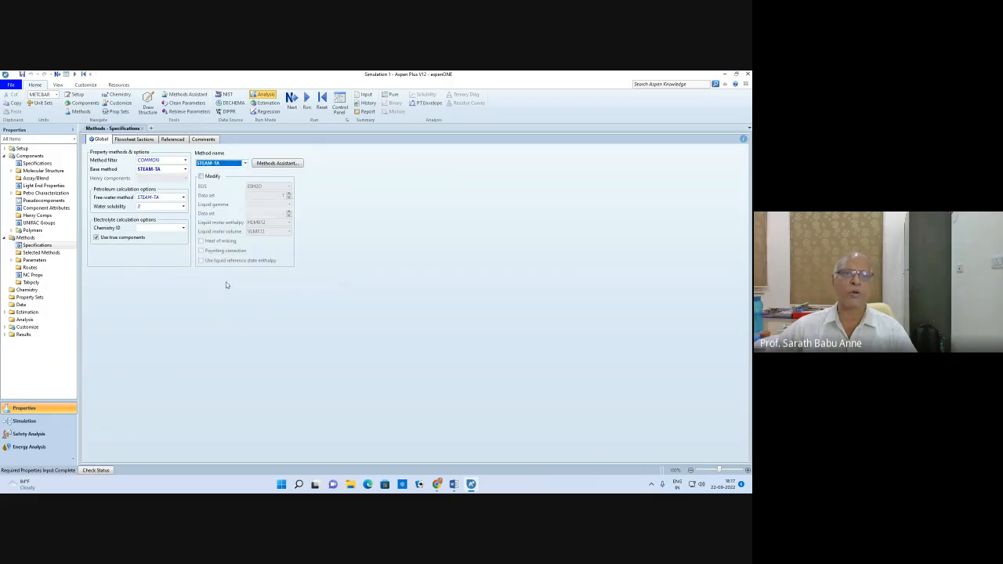
Complete the properties input and go to the Simulation environment
left_click(291, 97)
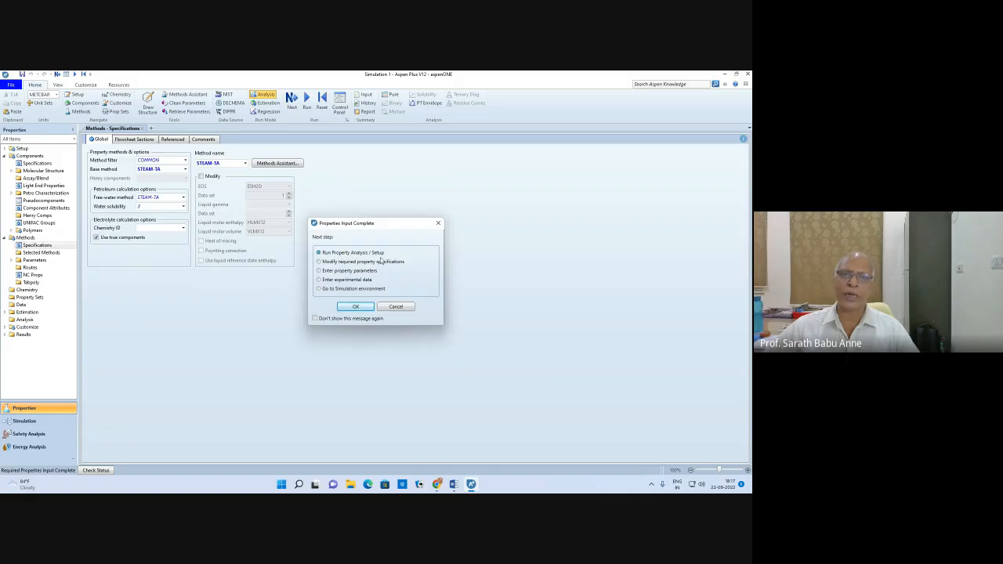
left_click(319, 289)
left_click(357, 308)
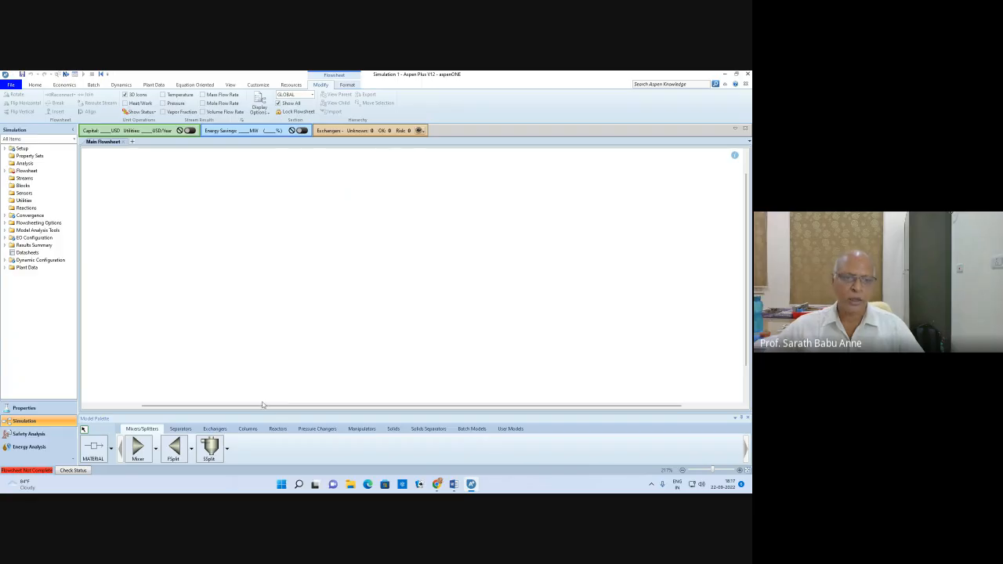
Place four HeatX exchanger blocks on the flowsheet in two rows of two
left_click(213, 430)
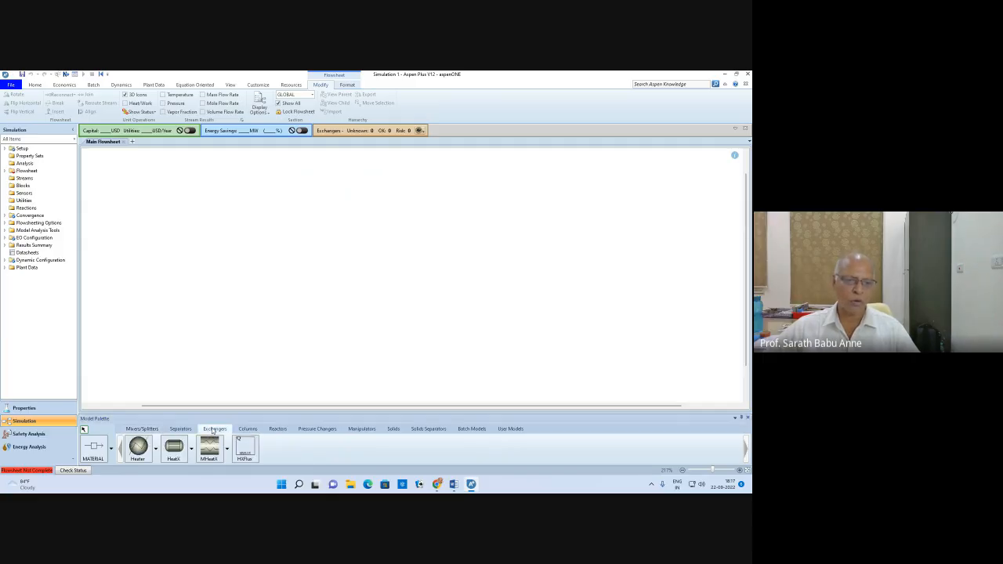
left_click(174, 447)
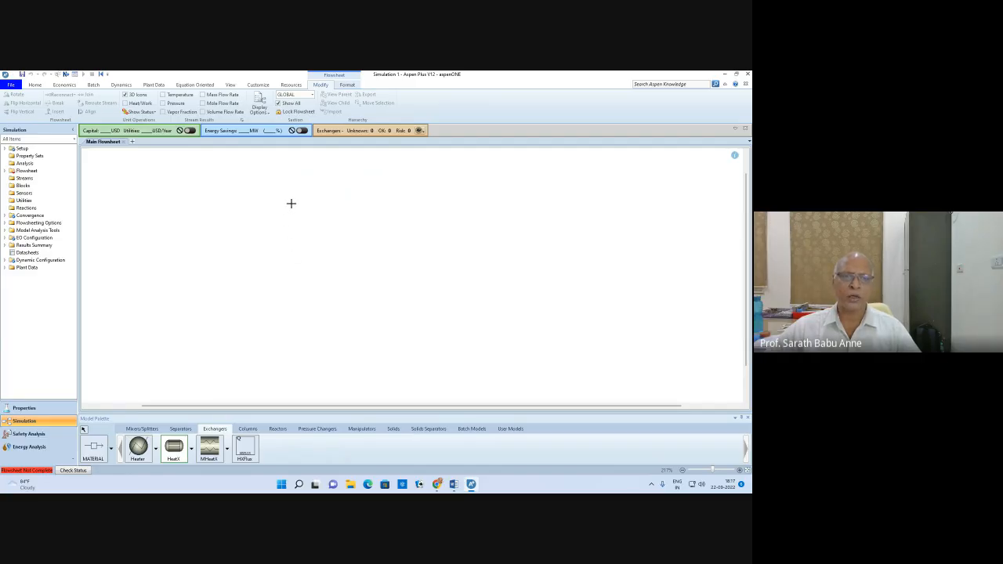
left_click(290, 204)
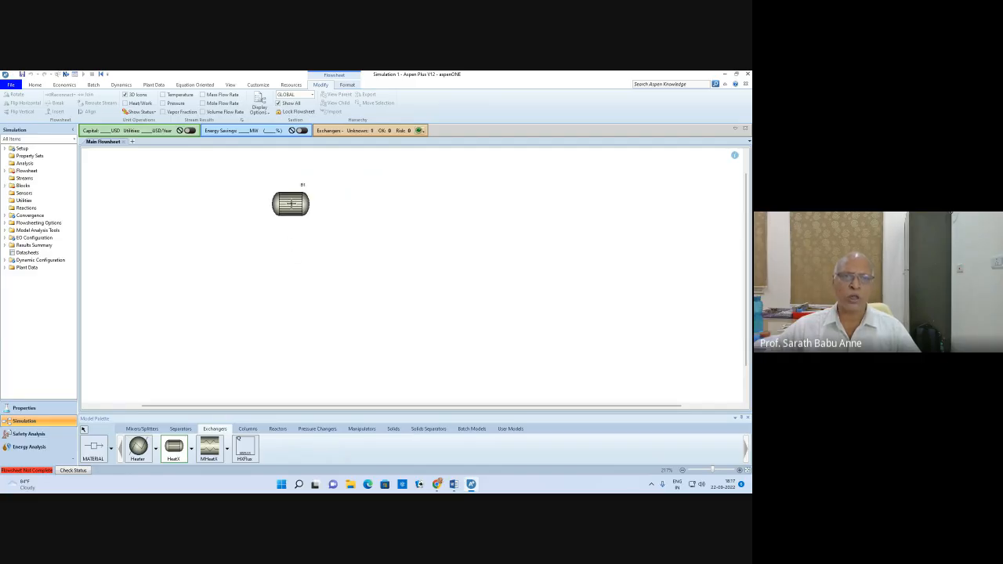
left_click(420, 202)
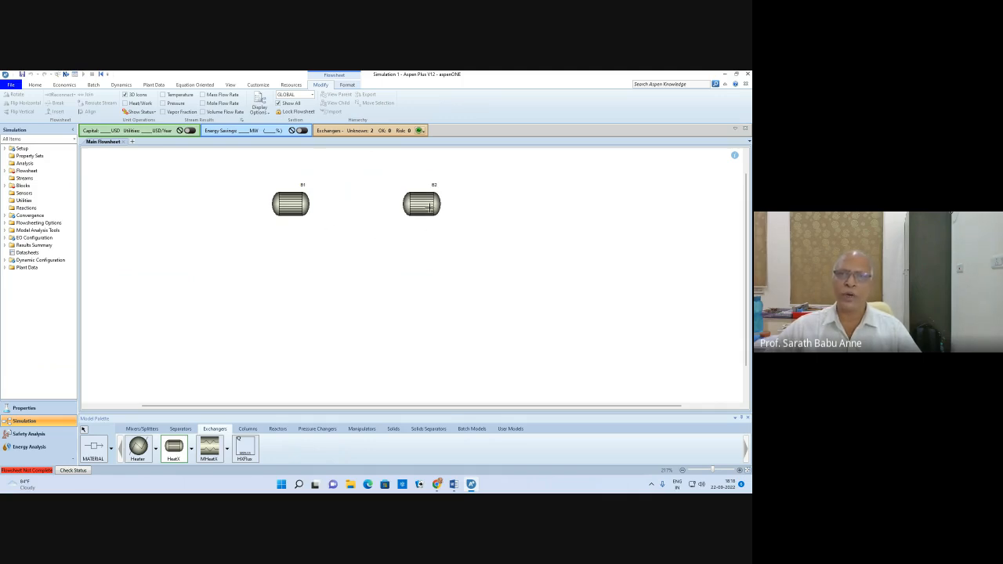
left_click(284, 303)
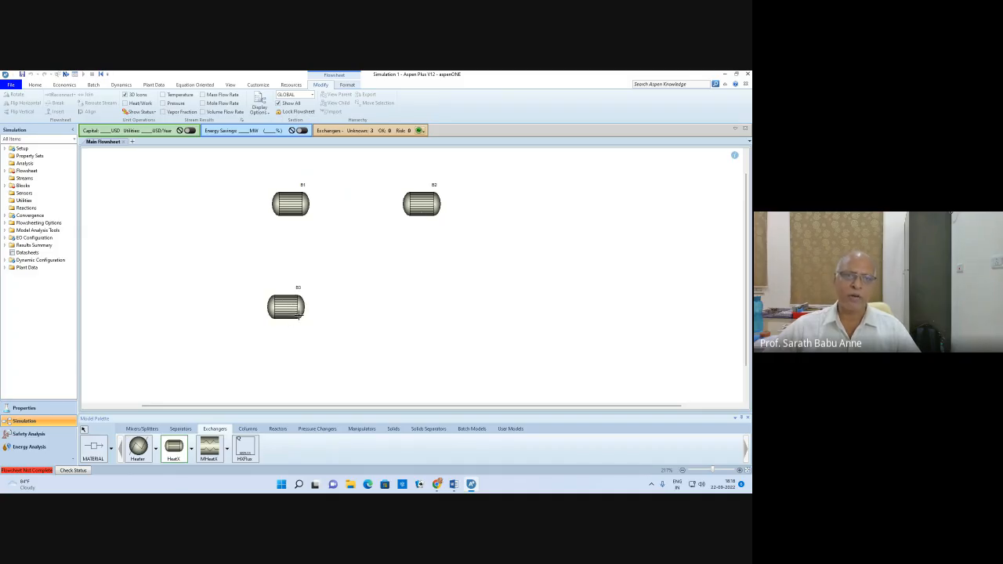
left_click(422, 301)
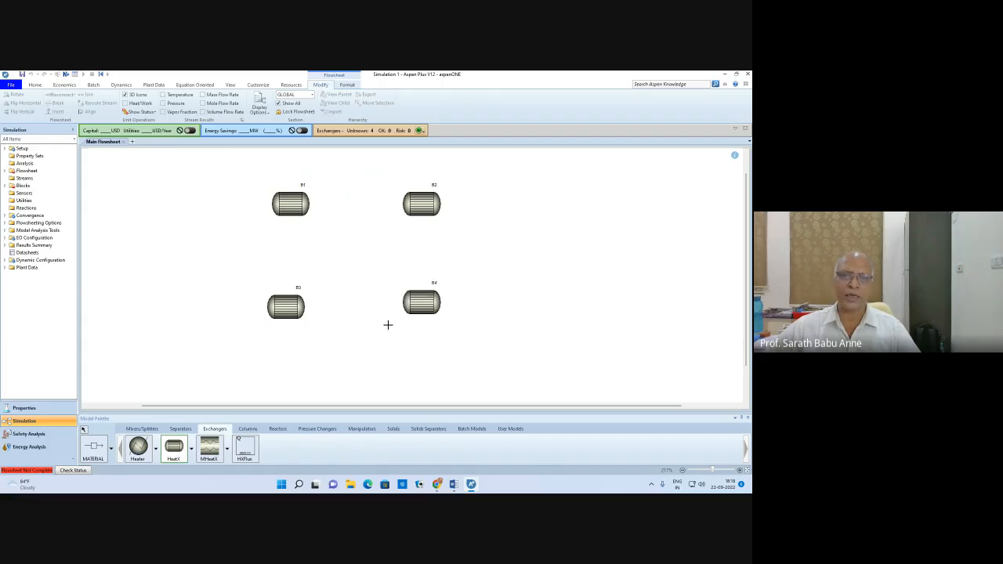
right_click(331, 347)
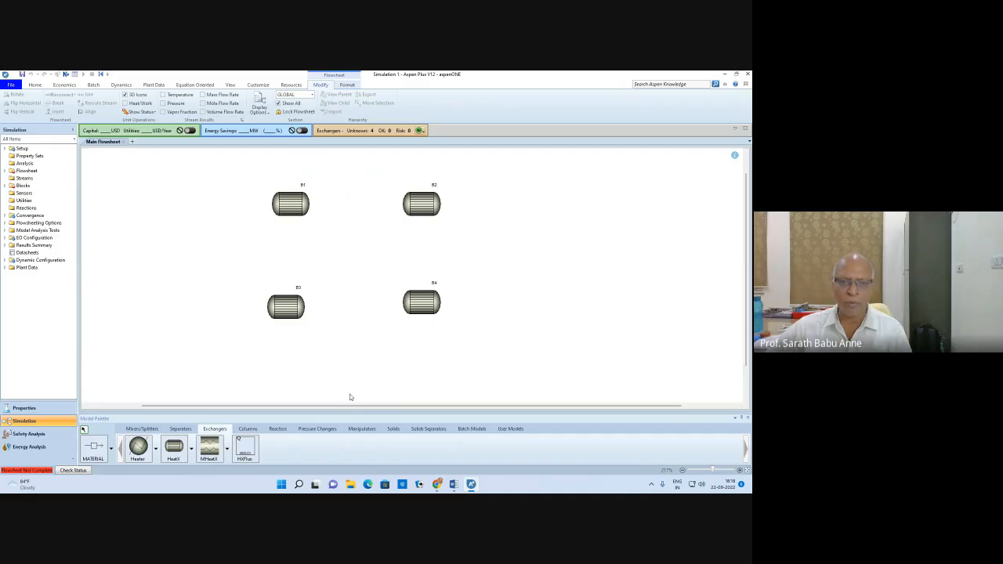
Place a Dupl block ahead of the two exchanger rows and attach a material feed stream to its inlet
left_click(367, 433)
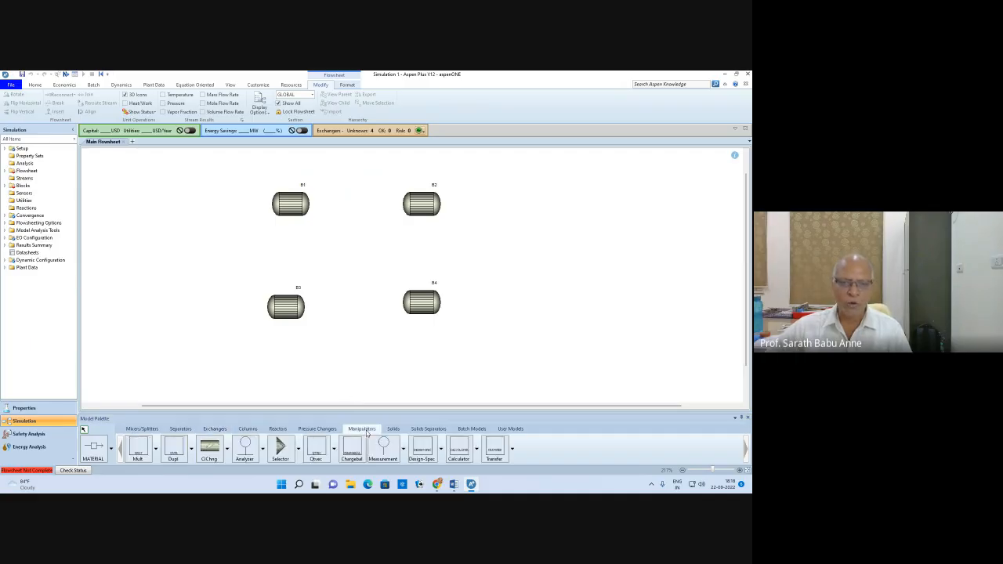
left_click(173, 452)
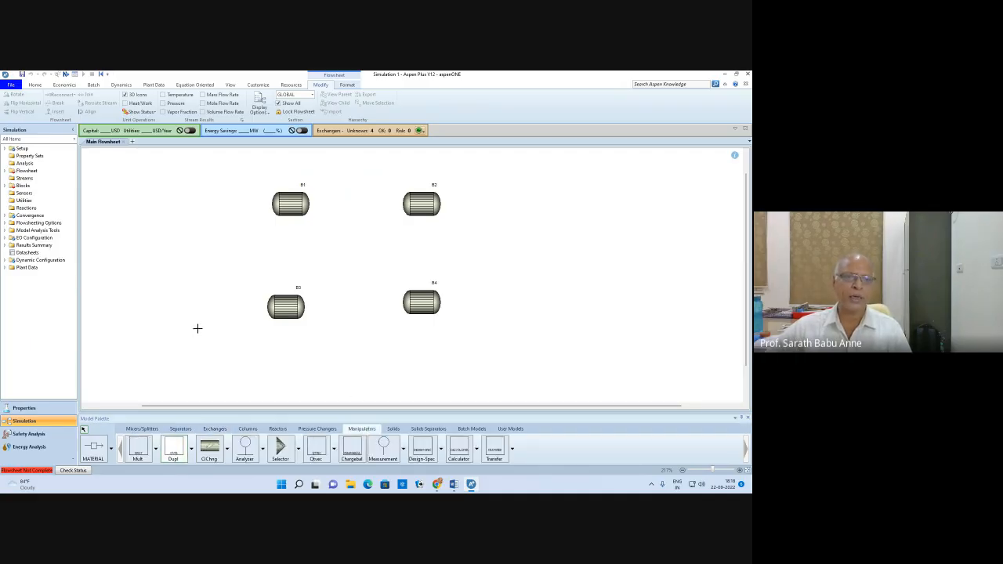
left_click(173, 256)
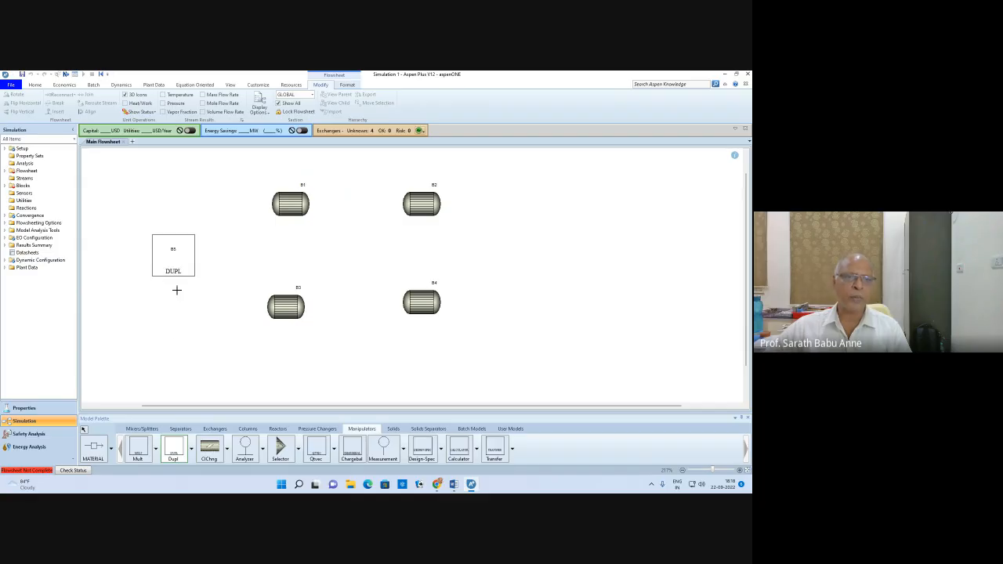
left_click(94, 446)
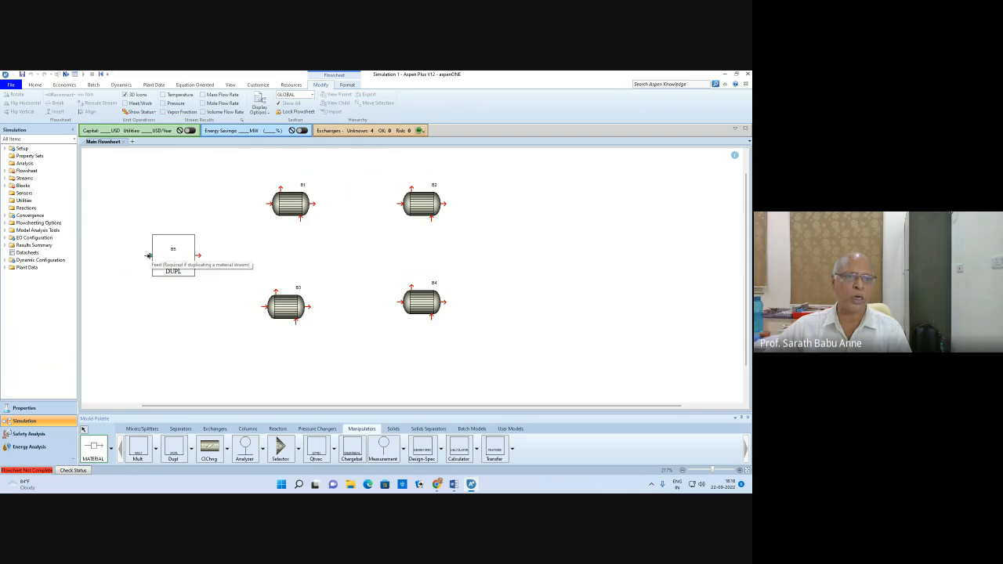
left_click(148, 255)
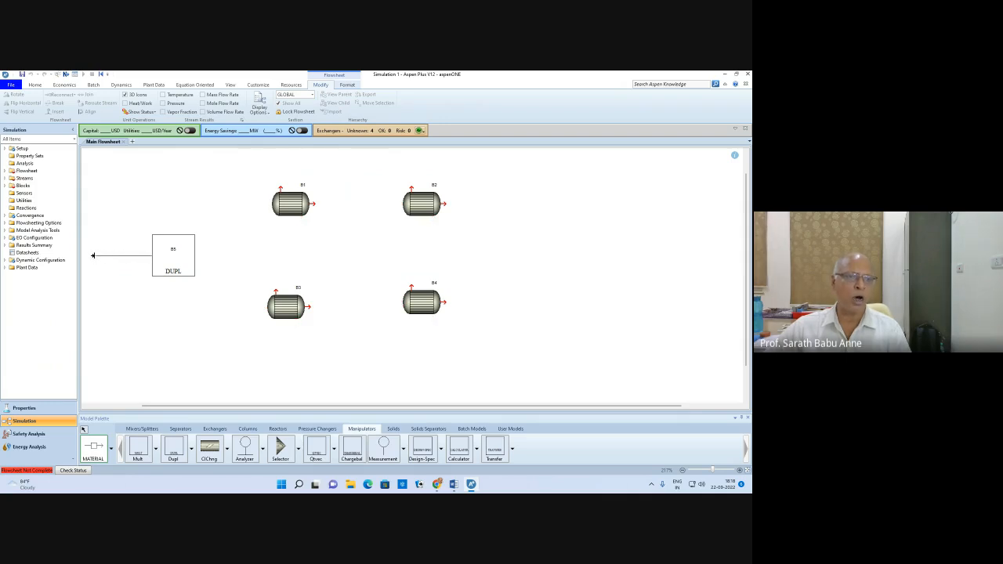
left_click(92, 255)
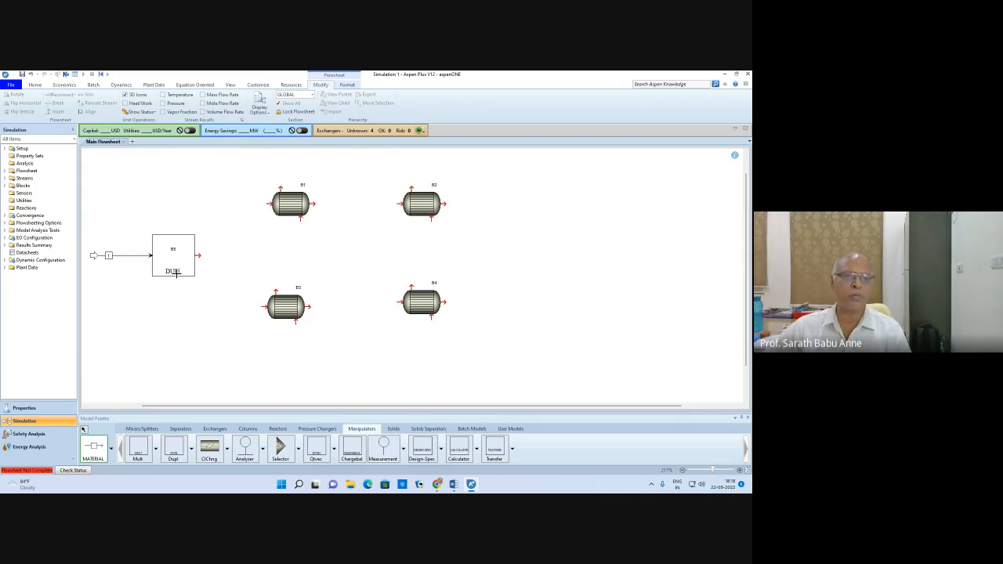
Connect material streams from the Dupl block through the cold sides of B1 and B2, ending in a product stream
left_click(173, 219)
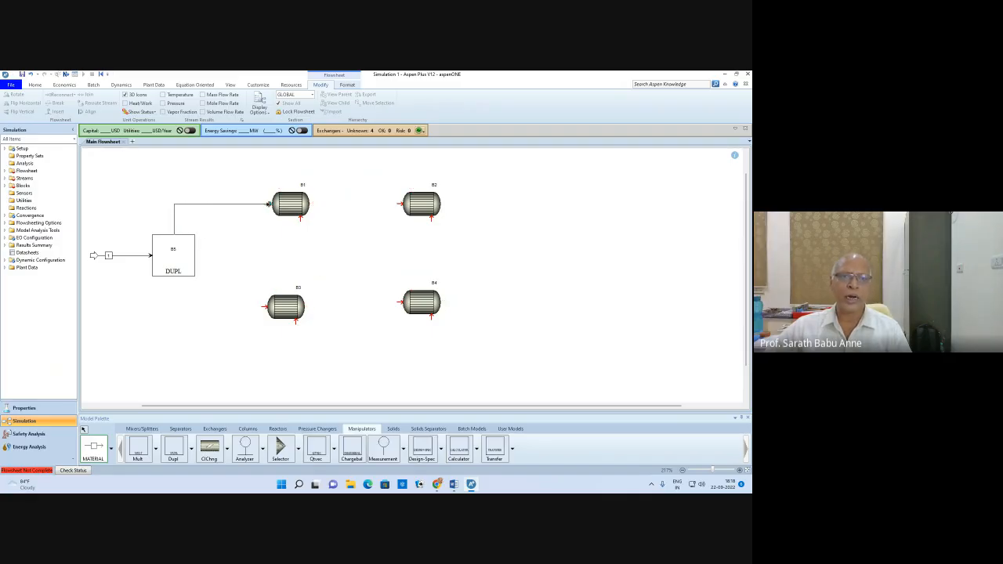
left_click(270, 204)
left_click(311, 205)
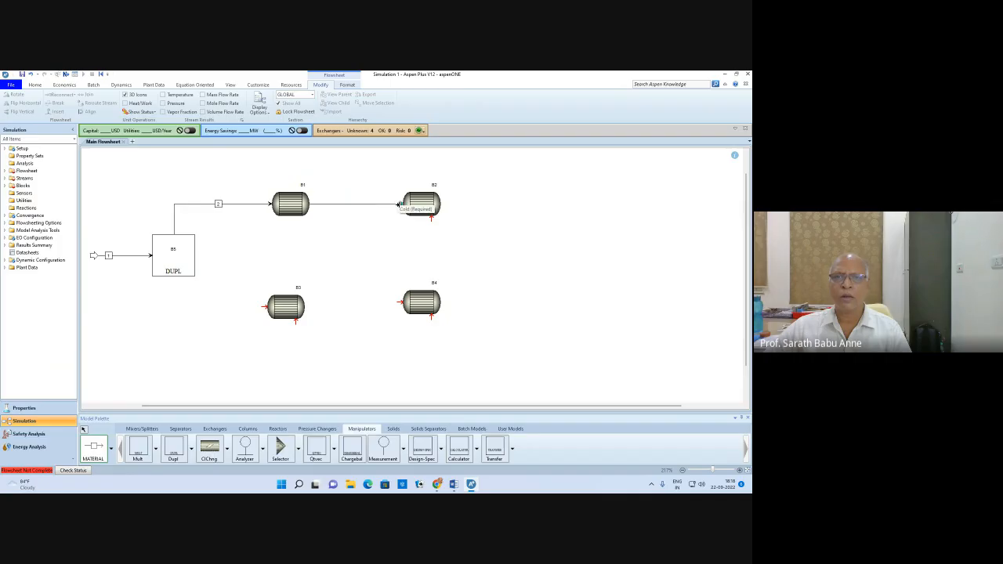
left_click(398, 203)
left_click(445, 203)
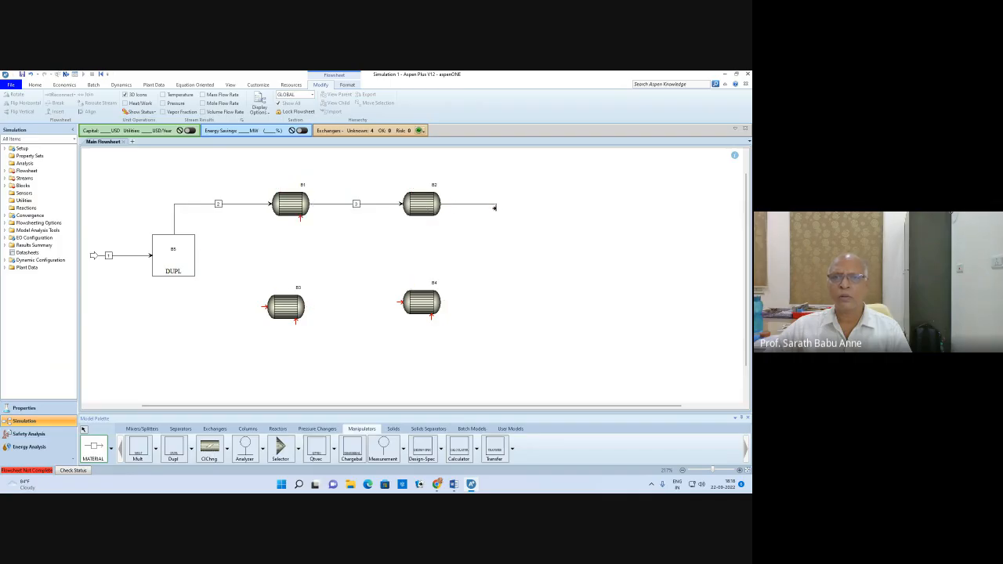
left_click(506, 203)
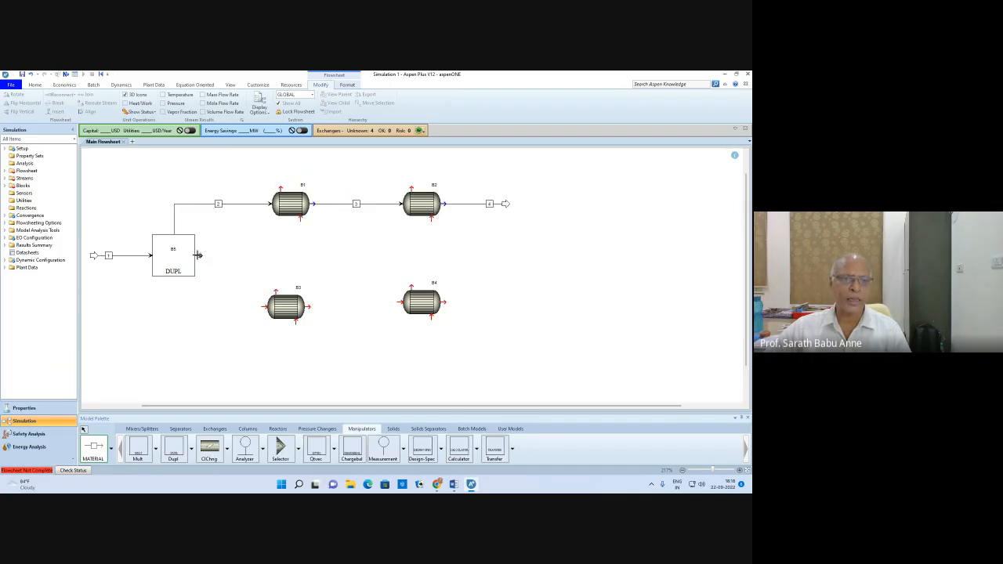
Connect a second Dupl outlet through the cold sides of B3 and B4, ending in a product stream
left_click(196, 278)
left_click(264, 307)
left_click(305, 306)
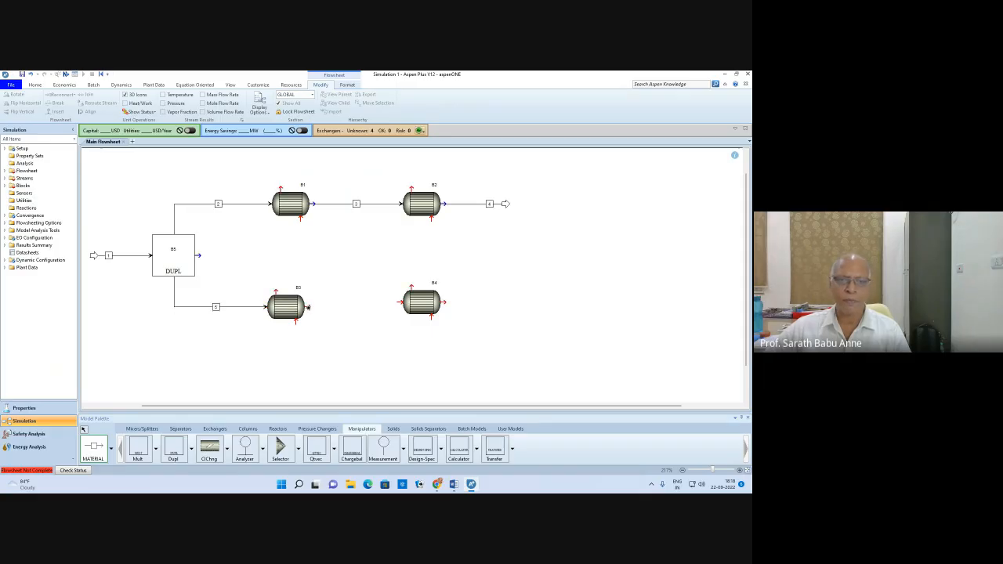
left_click(398, 302)
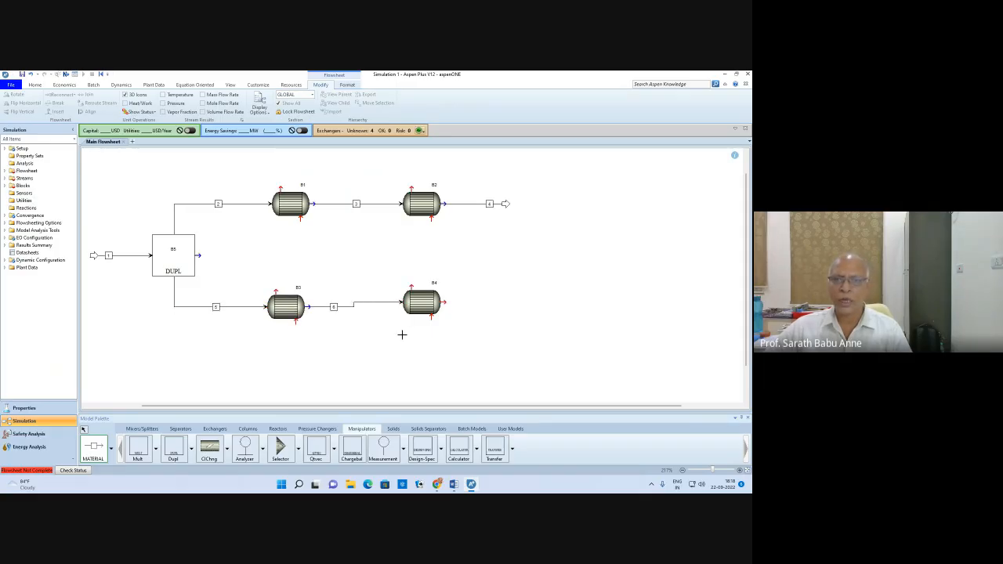
left_click(444, 302)
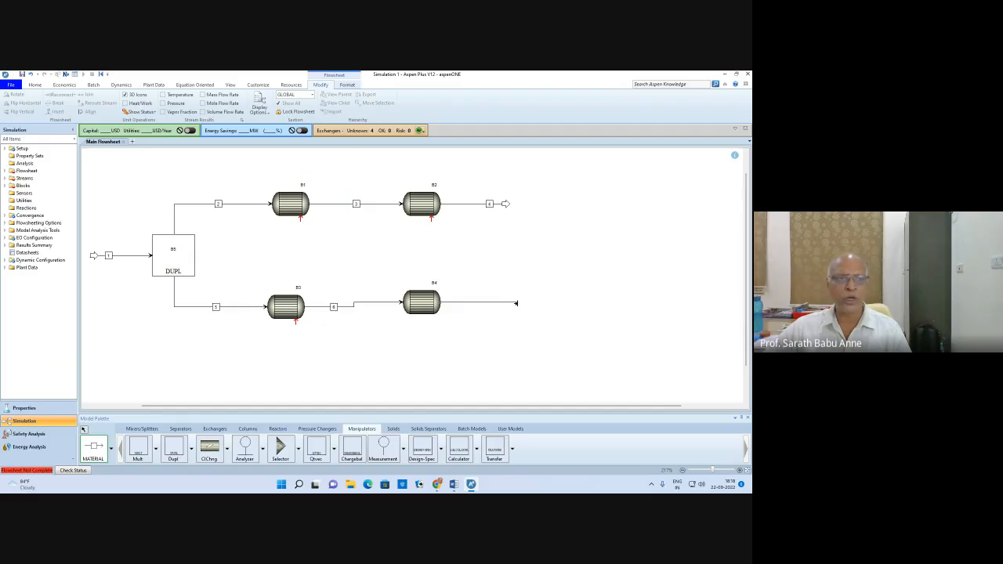
left_click(514, 302)
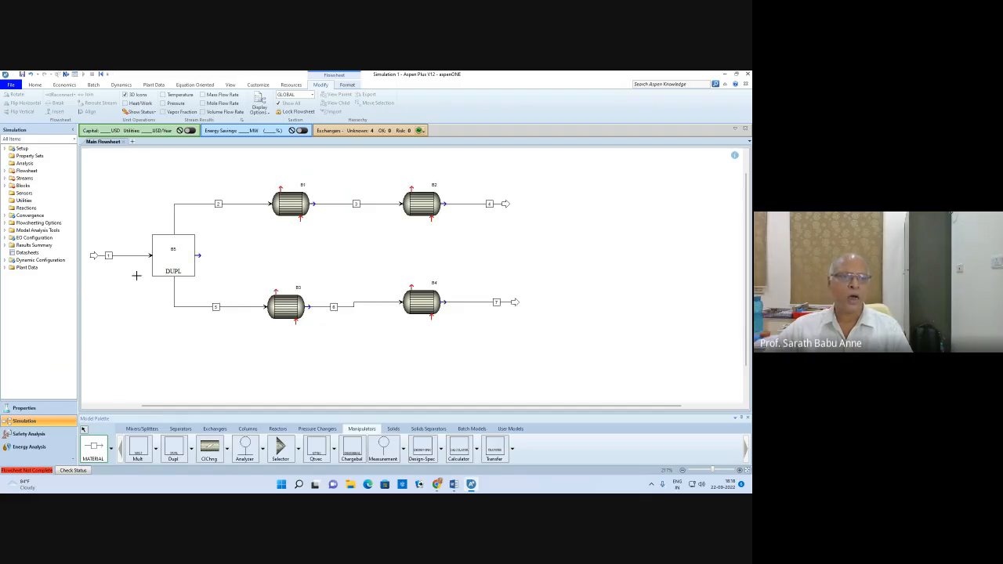
key("Escape")
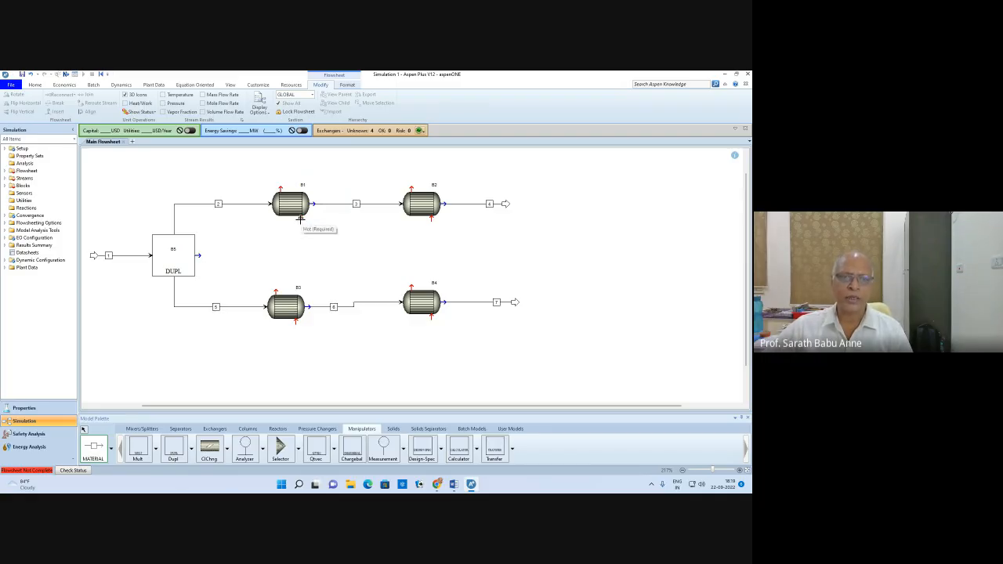
Attach a hot inlet stream and a hot outlet stream to exchanger B1
left_click(300, 219)
left_click(343, 232)
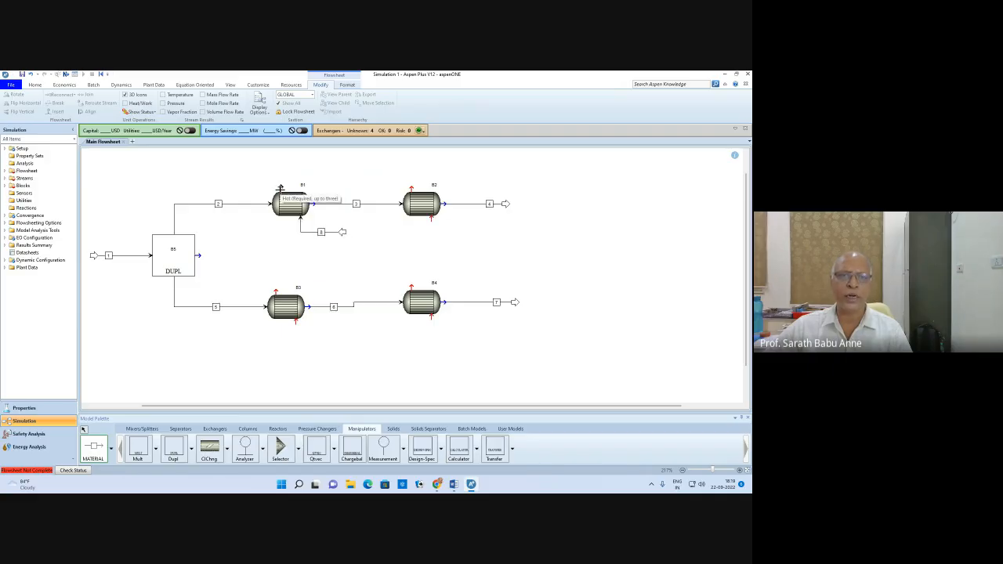
left_click(279, 188)
left_click(239, 171)
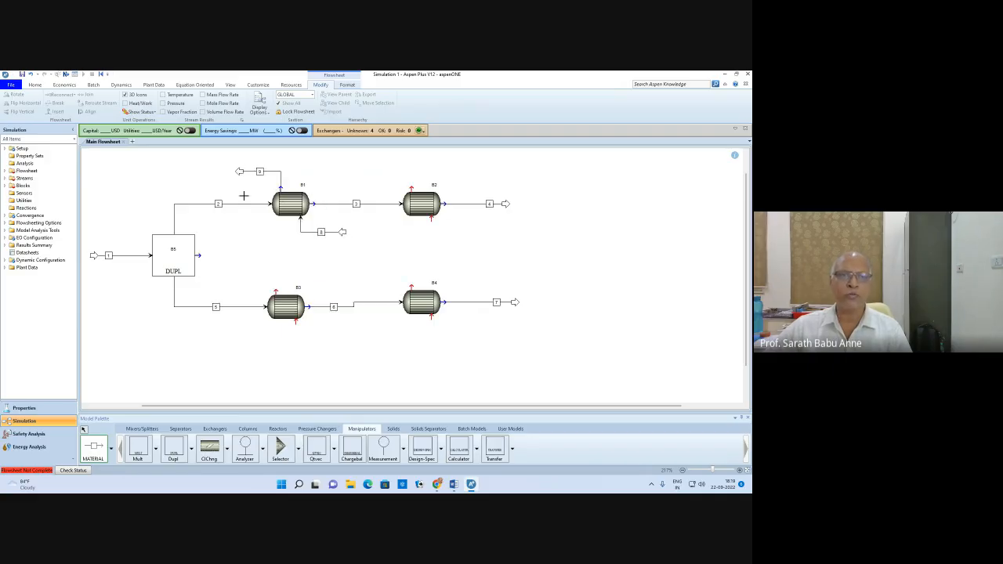
Attach a hot inlet material stream and a hot outlet stream to exchanger B2
left_click(432, 221)
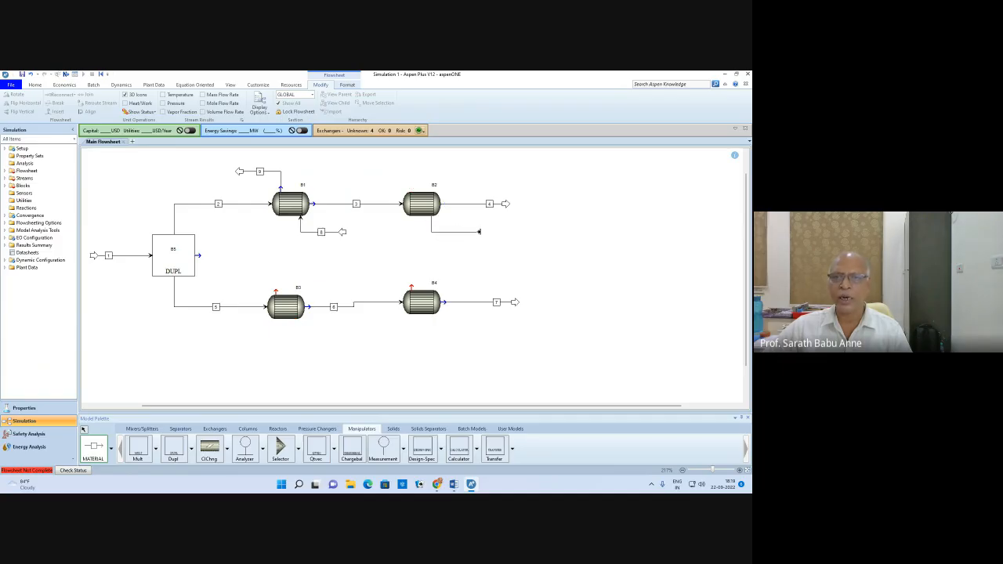
left_click(479, 231)
left_click(412, 188)
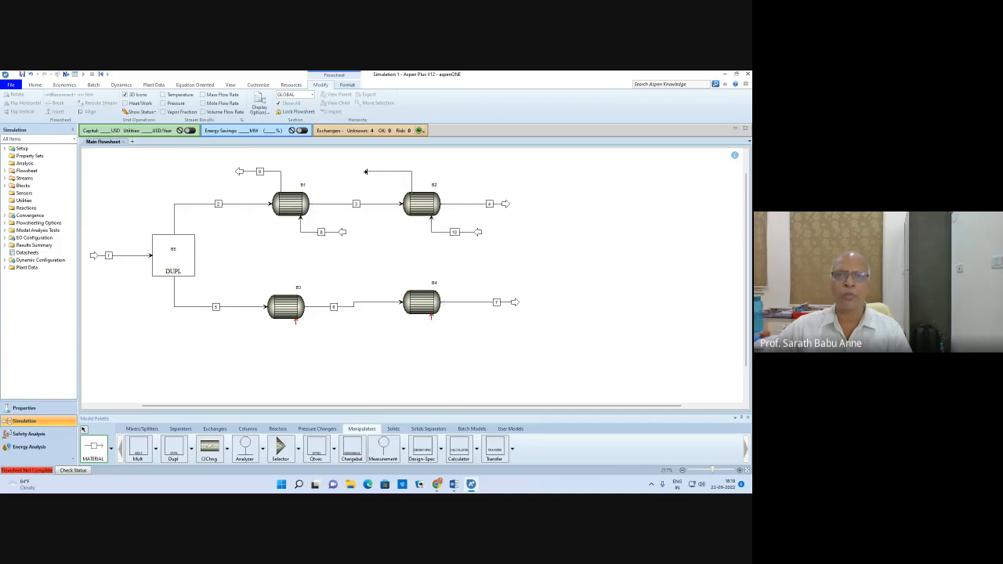
left_click(365, 171)
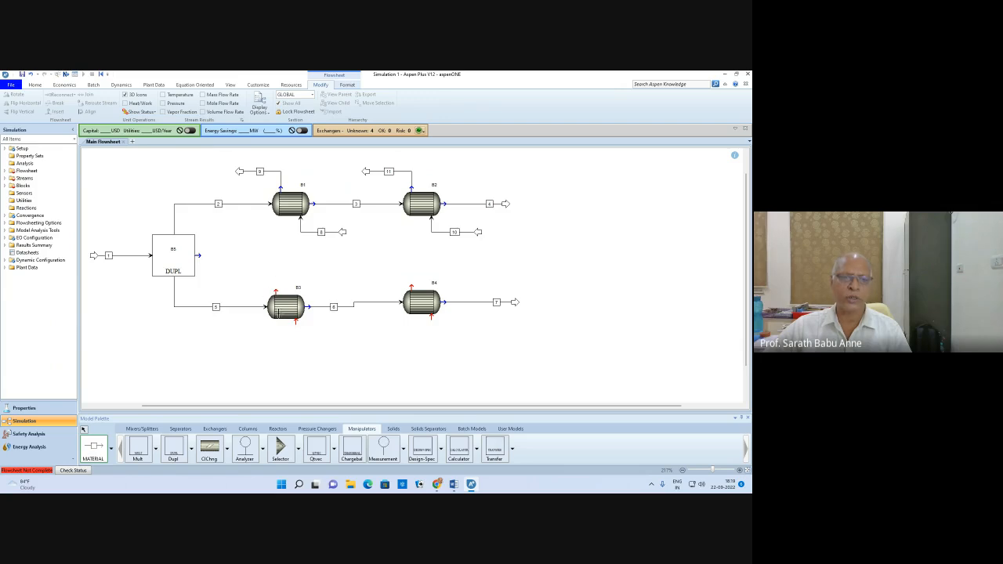
Attach a hot inlet material stream and a hot outlet stream to exchanger B3
left_click(295, 320)
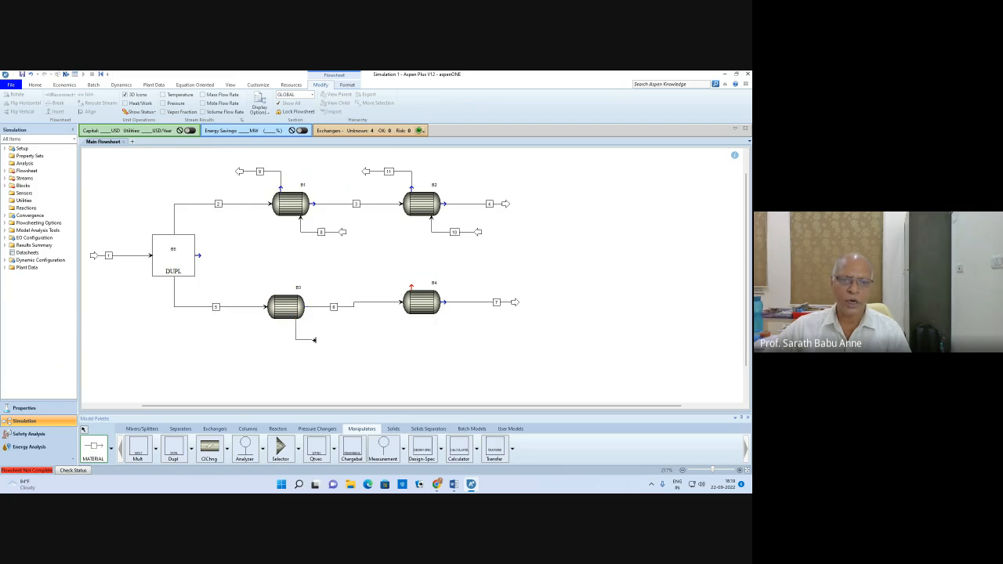
left_click(331, 340)
left_click(276, 292)
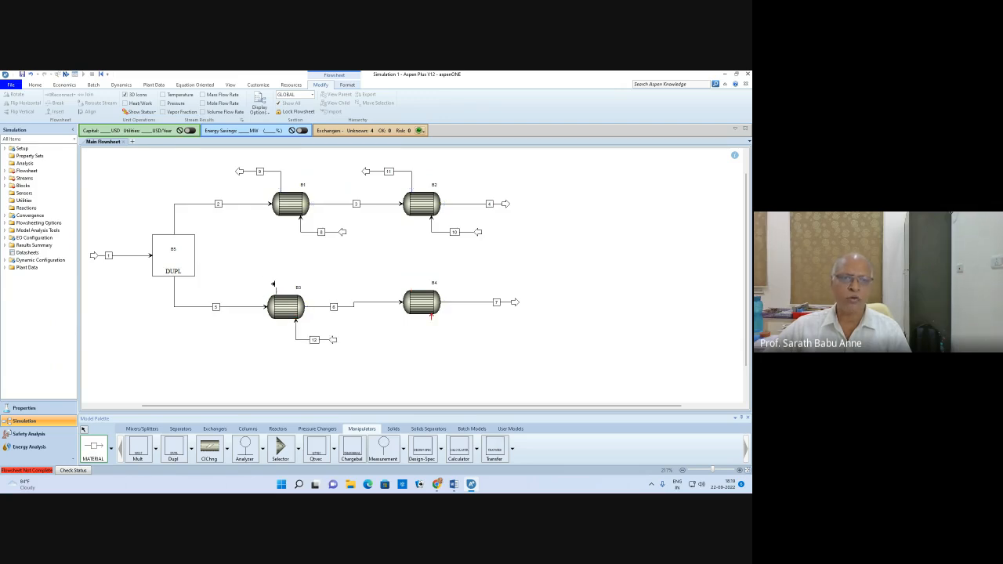
left_click(244, 279)
Attach a hot inlet material stream and a hot outlet stream to exchanger B4
left_click(430, 319)
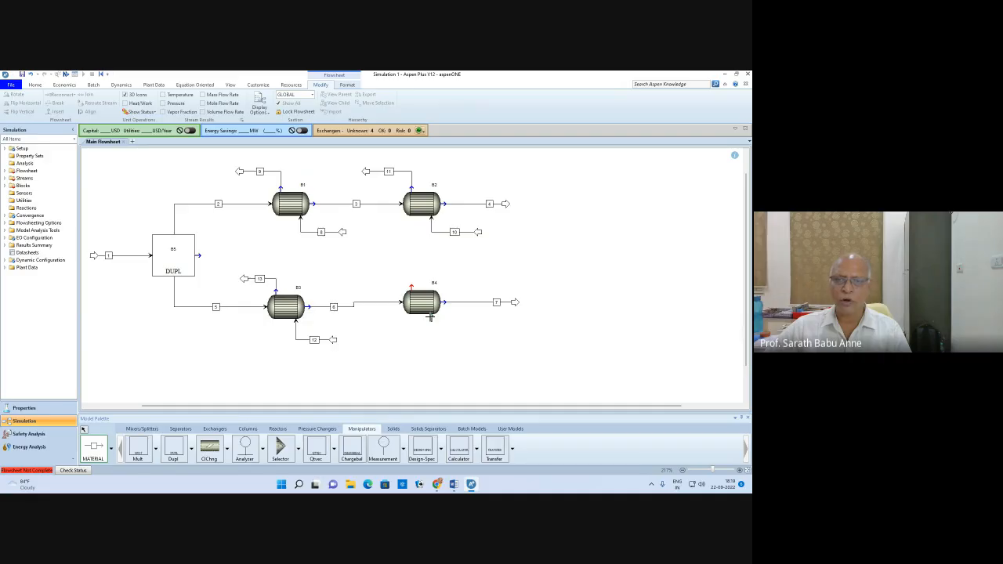
left_click(478, 330)
left_click(411, 287)
left_click(367, 274)
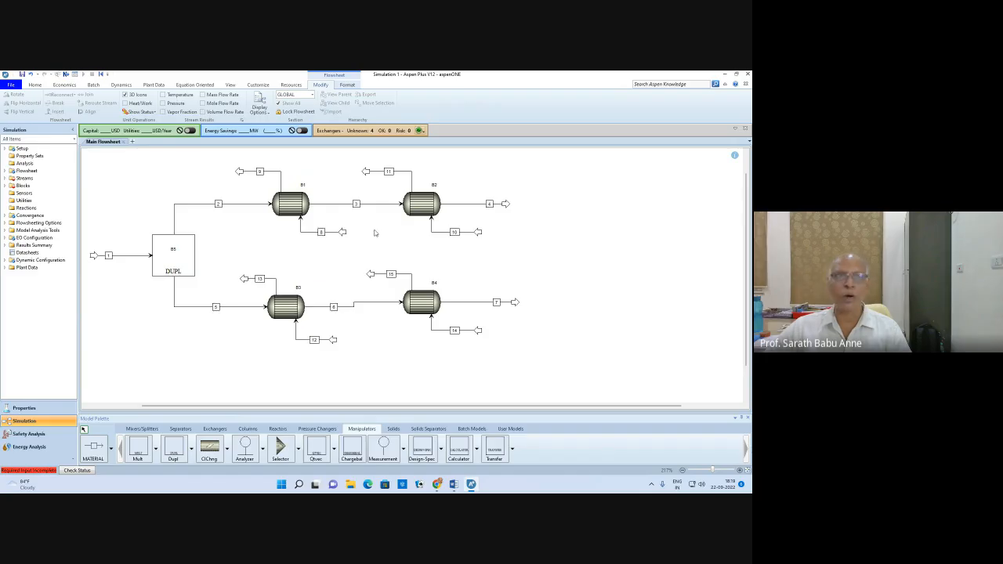
Open the input specifications of feed stream 1 and set its temperature to 25 °C and pressure to 1 bar
left_click(231, 85)
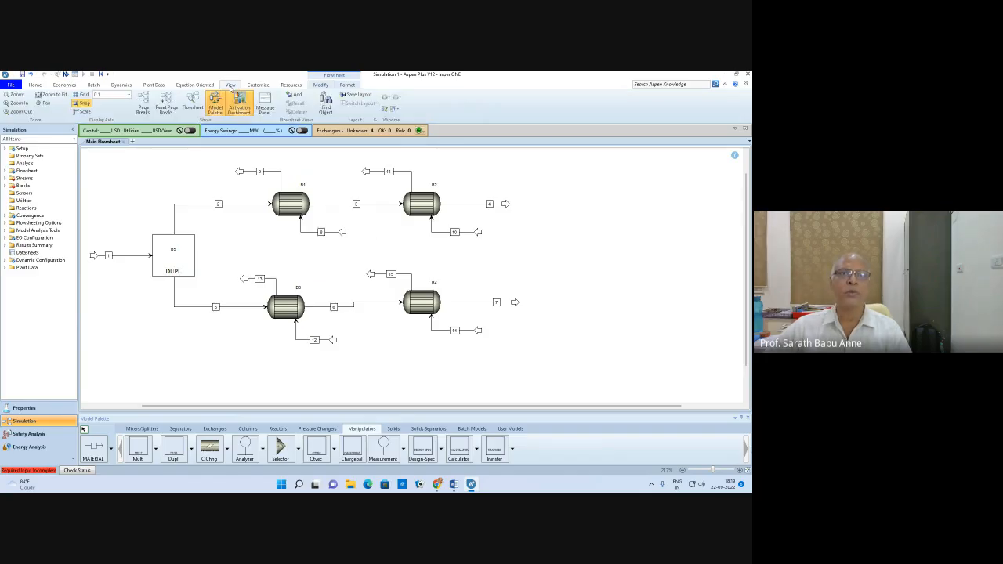
left_click(52, 94)
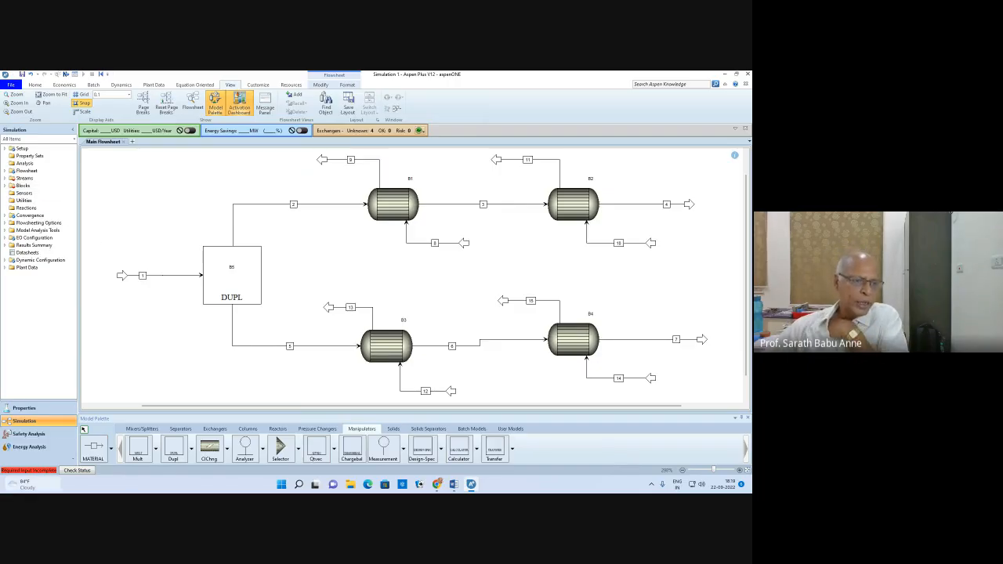
mouse_move(36, 479)
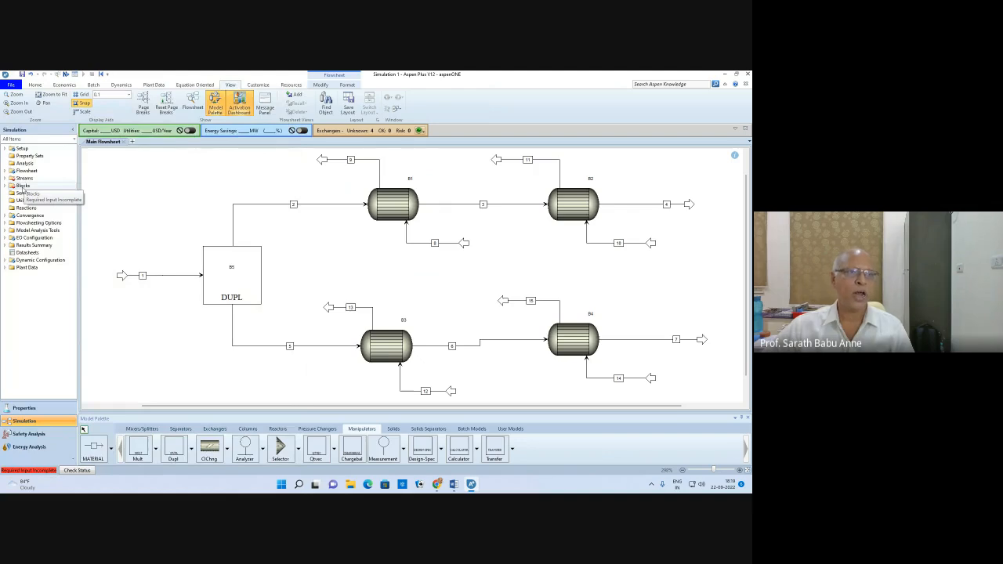
left_click(65, 74)
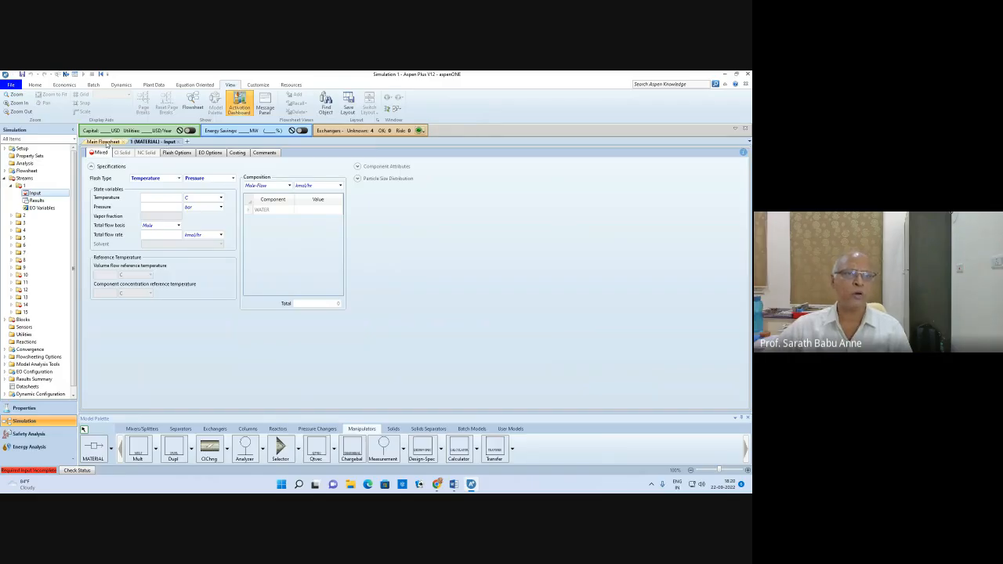
left_click(104, 142)
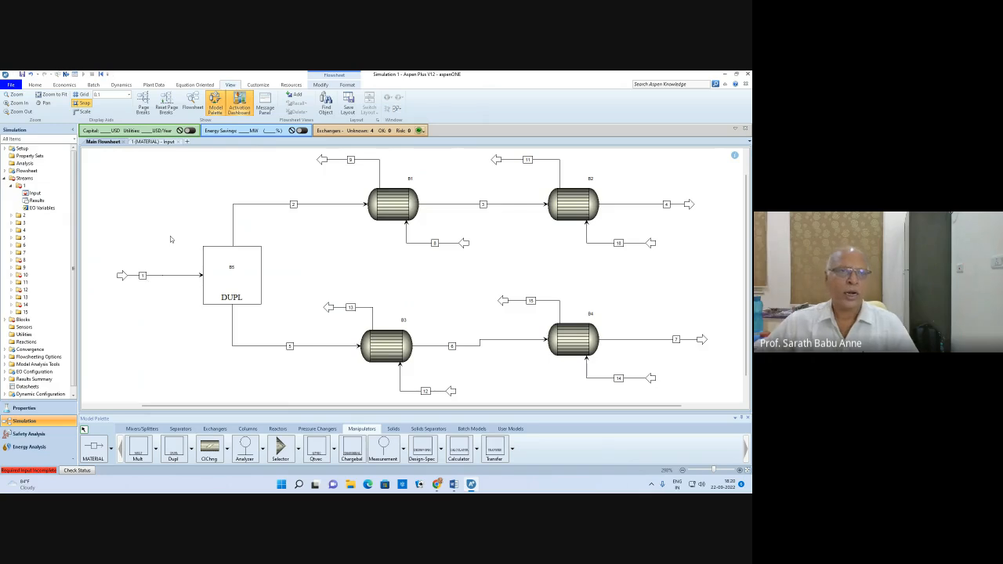
left_click(159, 142)
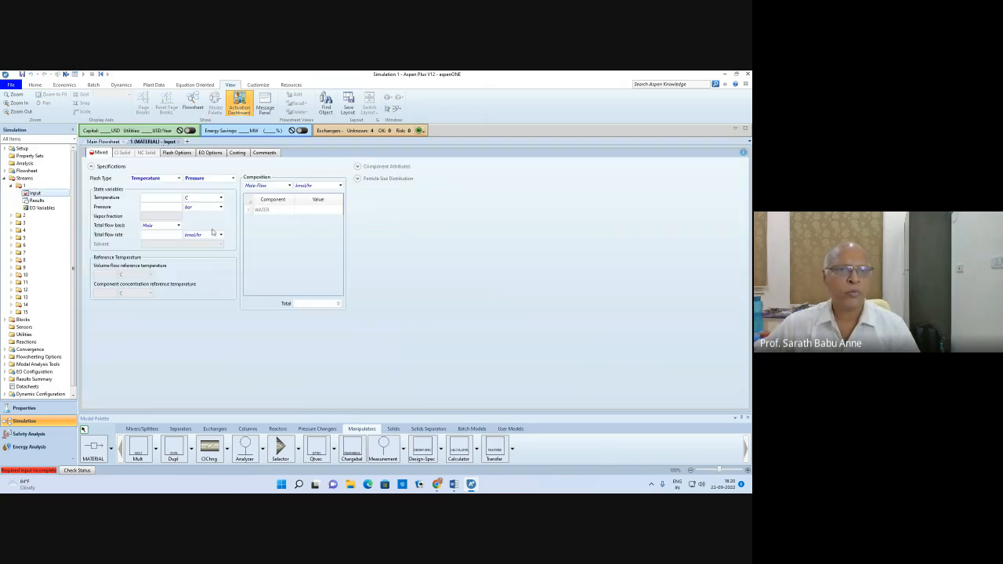
left_click(166, 198)
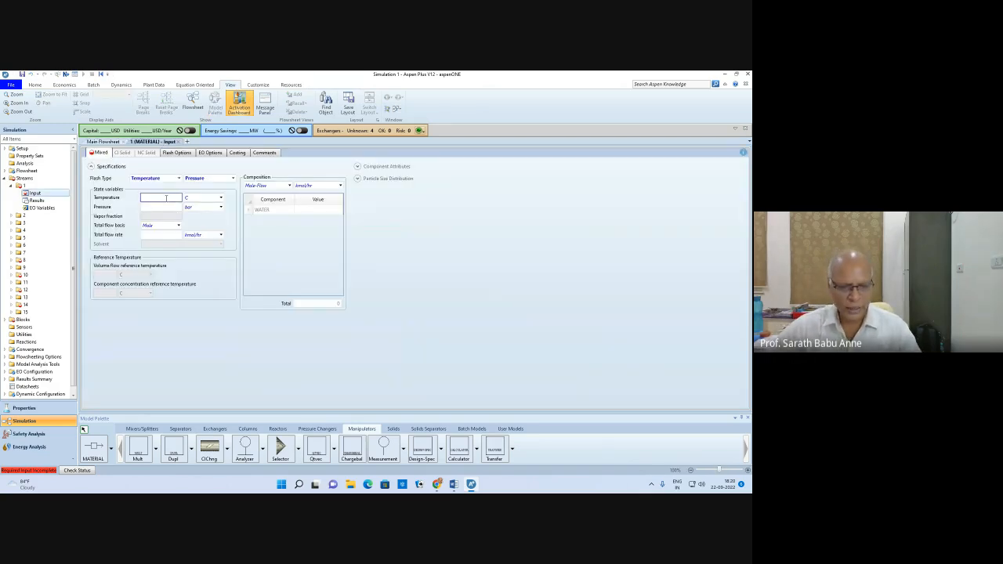
type("25")
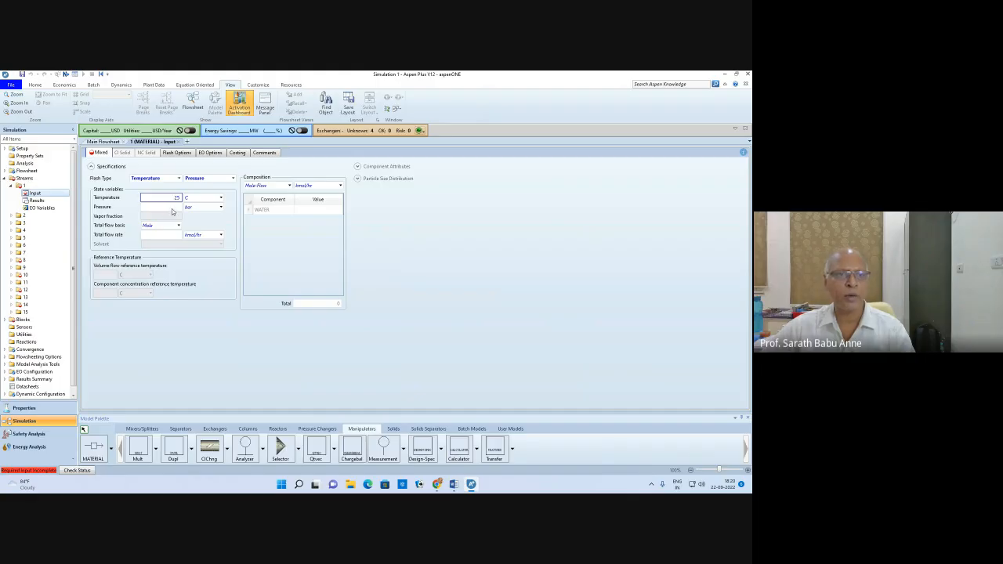
left_click(173, 209)
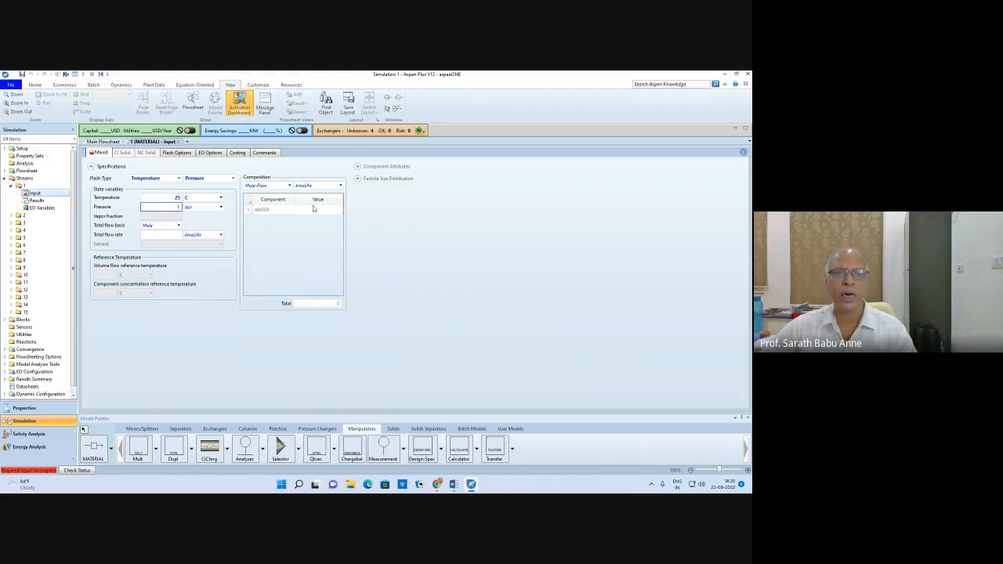
Switch stream 1's composition basis to Mass-Flow and enter 1000 kg/hr of water
left_click(289, 186)
left_click(268, 196)
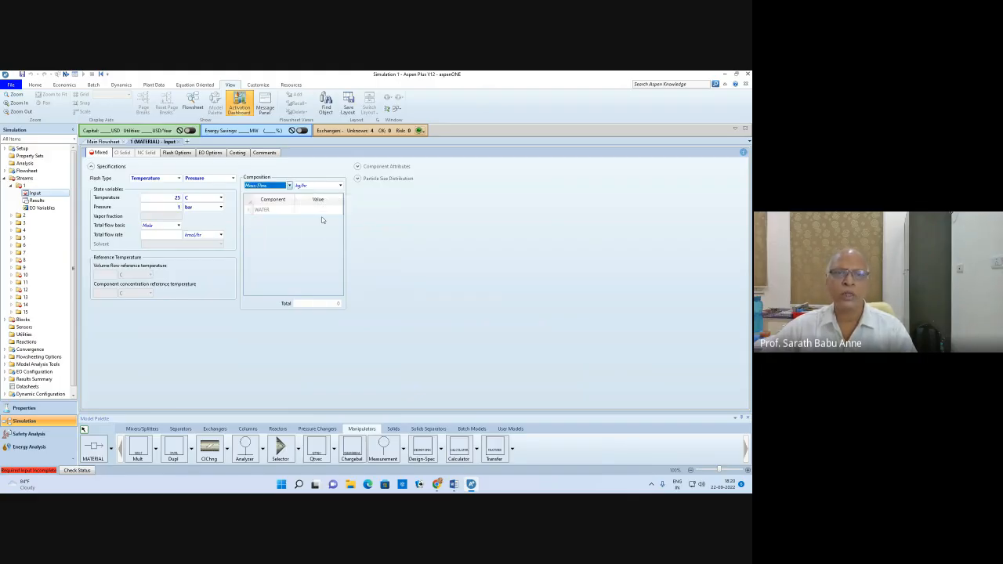
left_click(321, 212)
type("10")
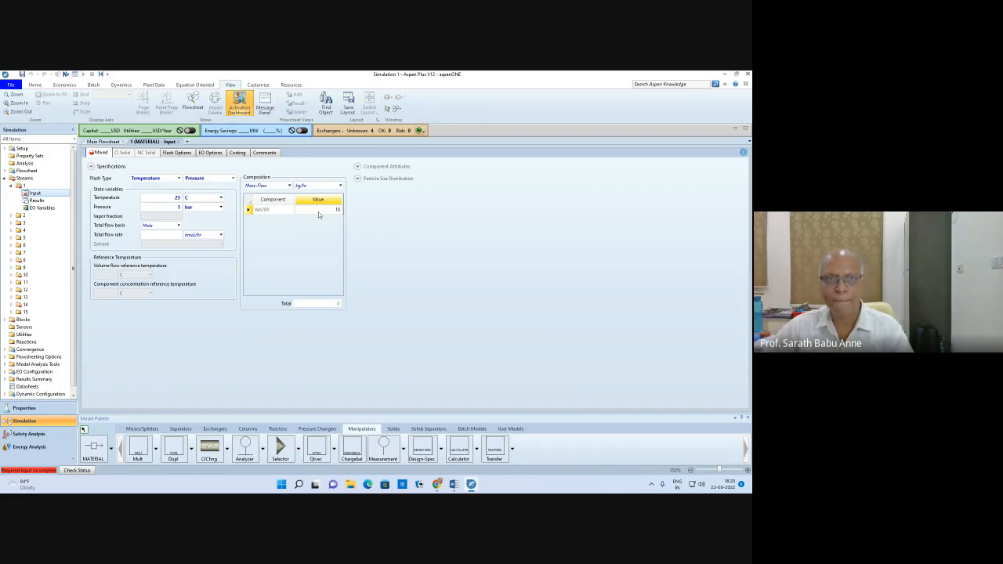
type("00")
key("Return")
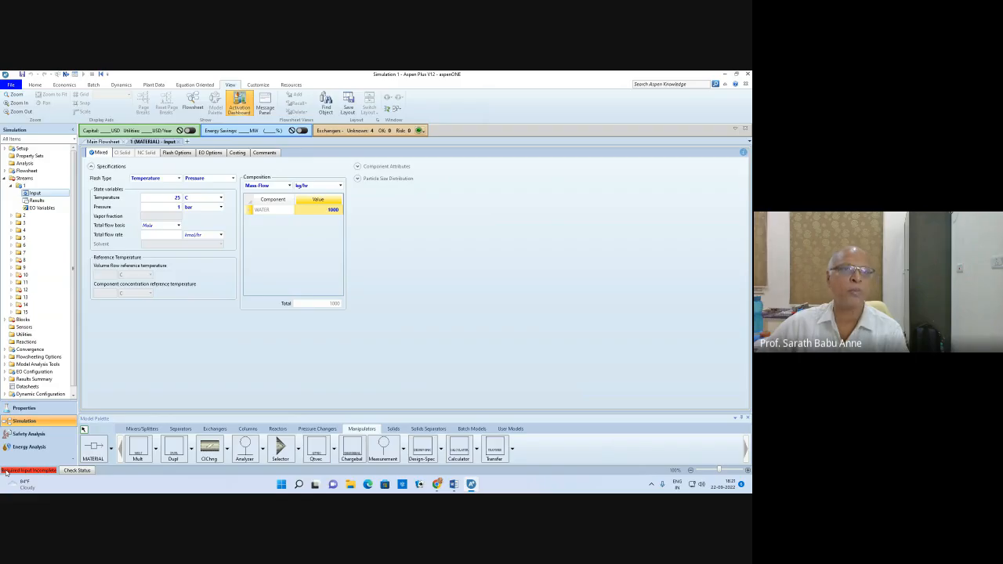
Open the input of stream 8, the hot feed to B1, and set 120 °C and 5 bar
left_click(66, 75)
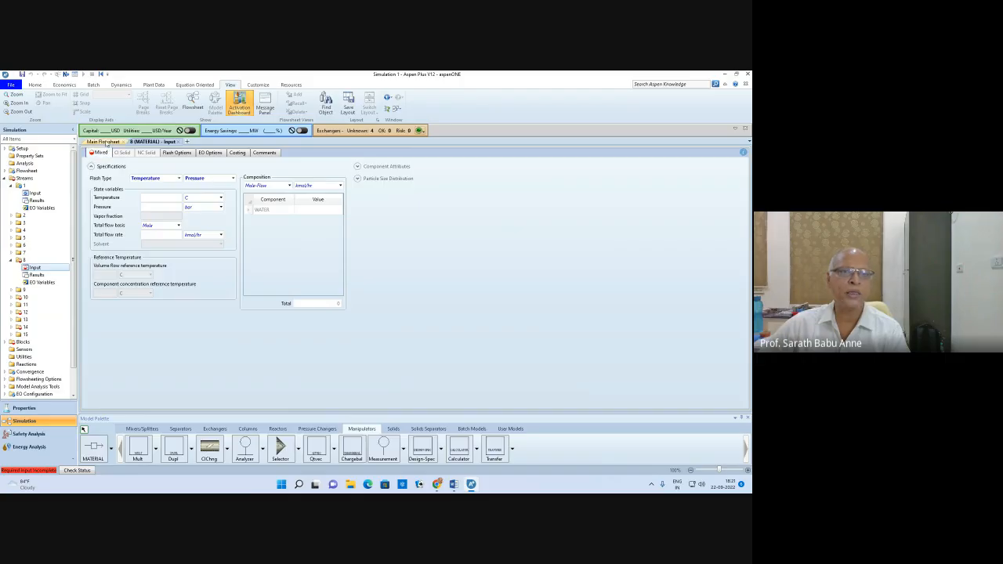
left_click(103, 141)
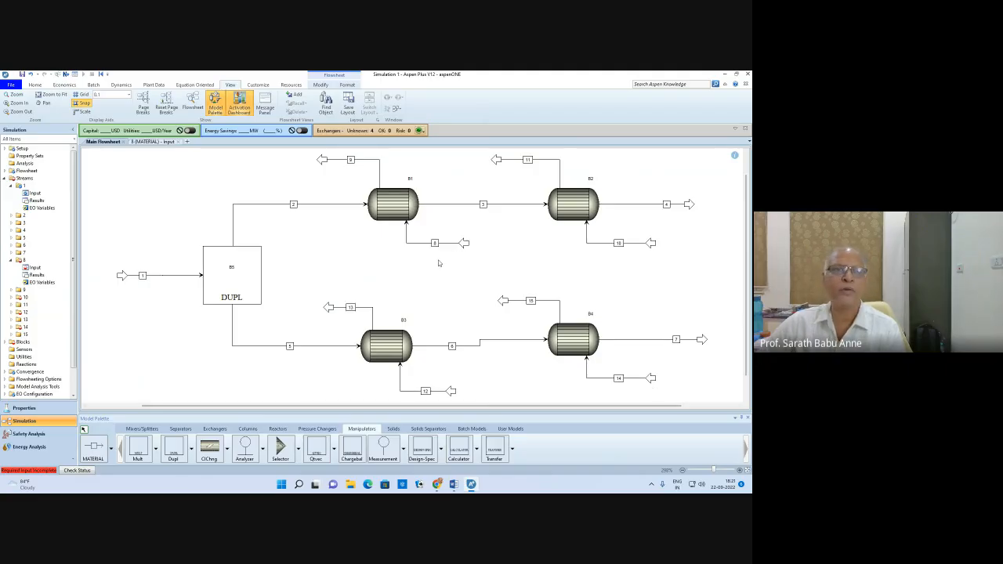
left_click(164, 143)
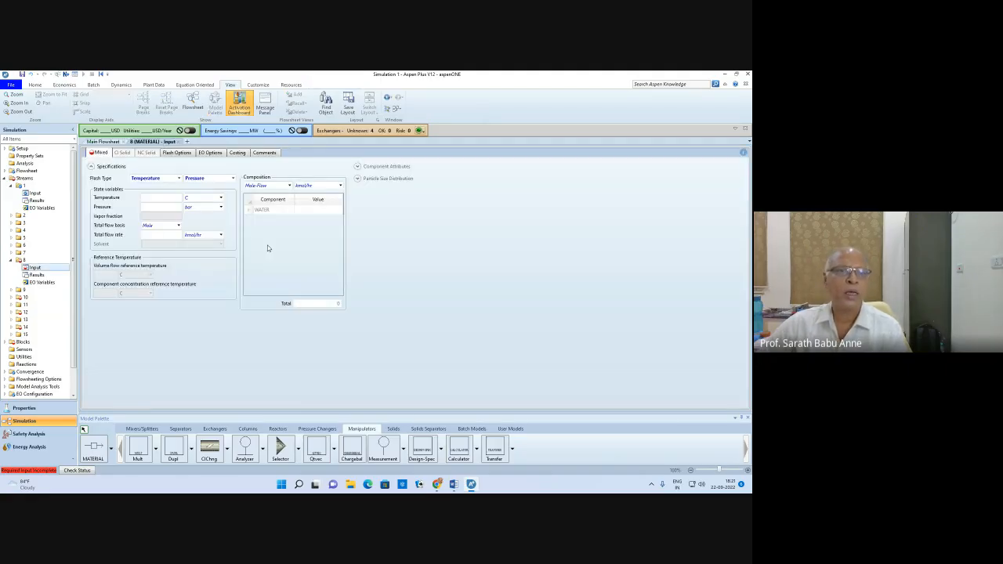
left_click(178, 197)
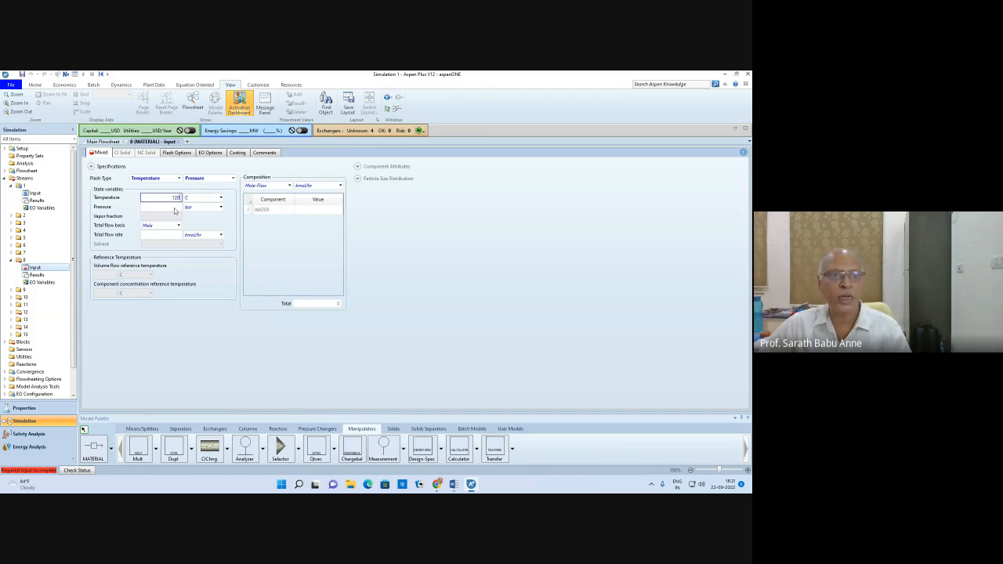
type("120")
left_click(176, 207)
type("5")
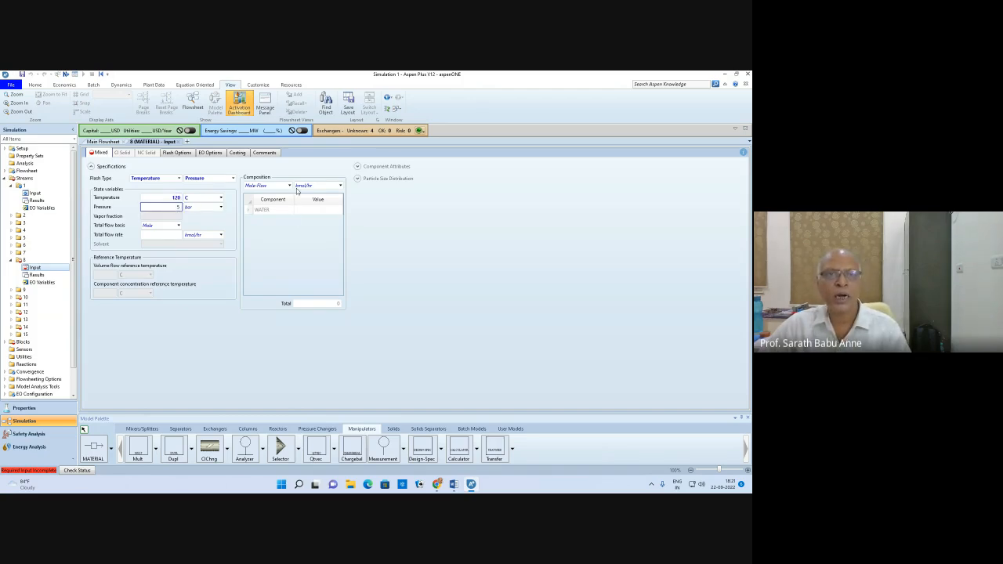
Switch stream 8's composition basis to Mass-Flow and enter 1000 kg/hr of water
left_click(288, 185)
left_click(271, 194)
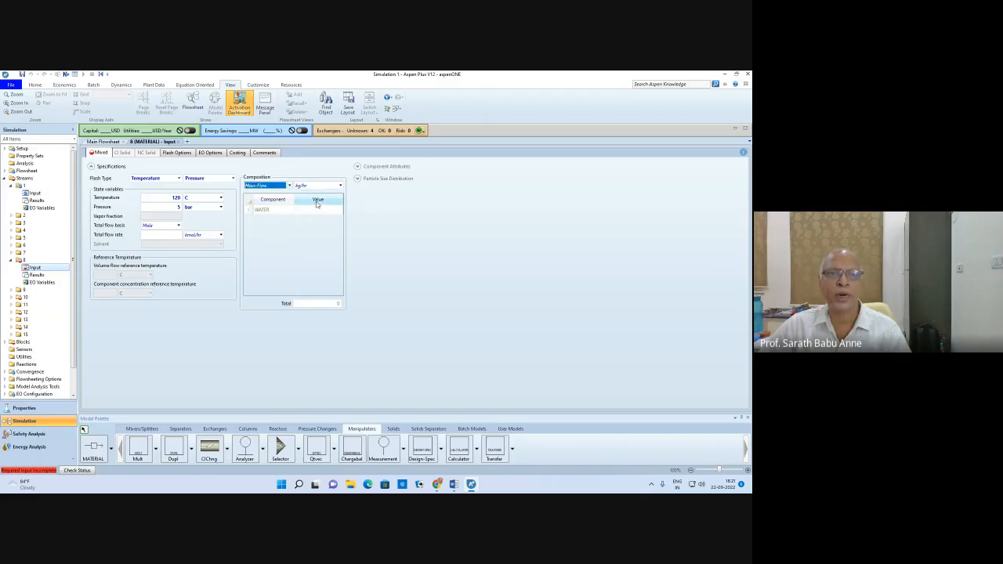
left_click(308, 212)
type("1000")
key("Return")
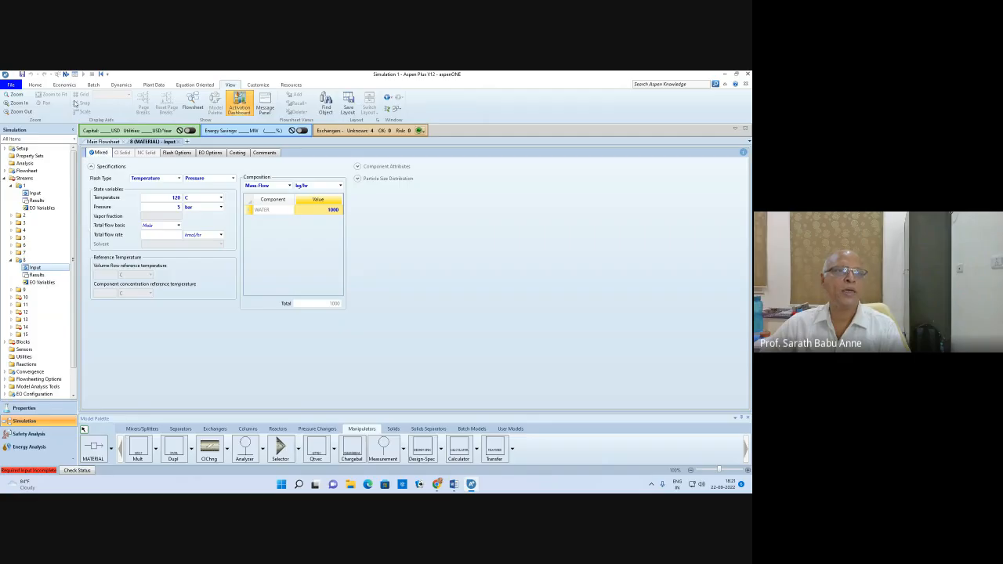
Open the input of stream 10, the hot feed to B2, and set 110 °C and 5 bar
left_click(67, 74)
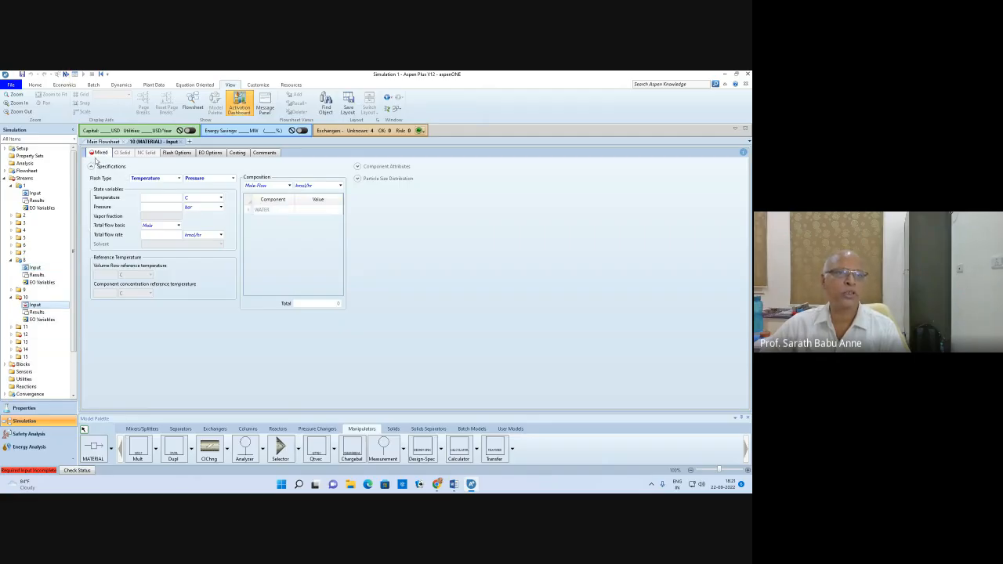
left_click(102, 142)
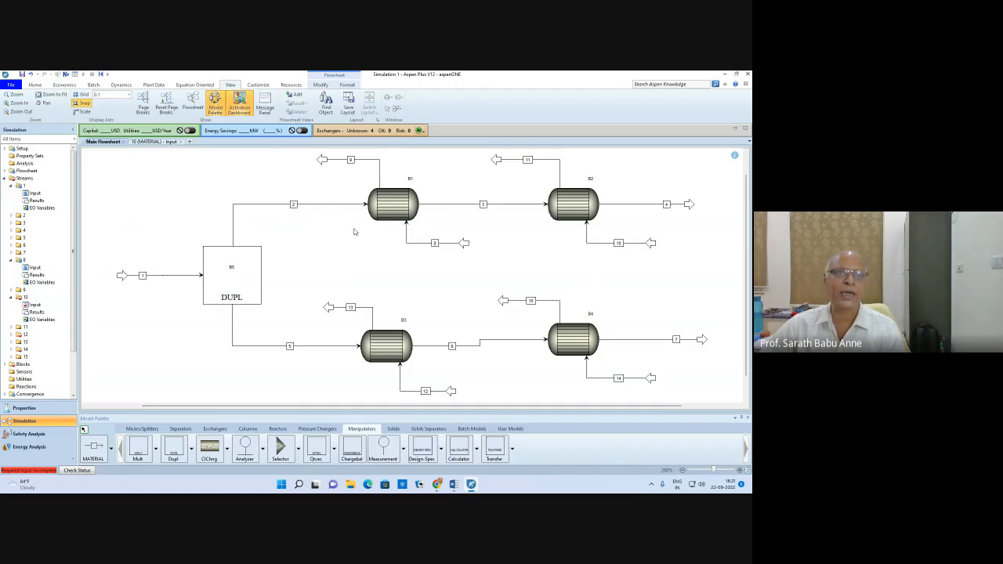
left_click(155, 141)
left_click(173, 197)
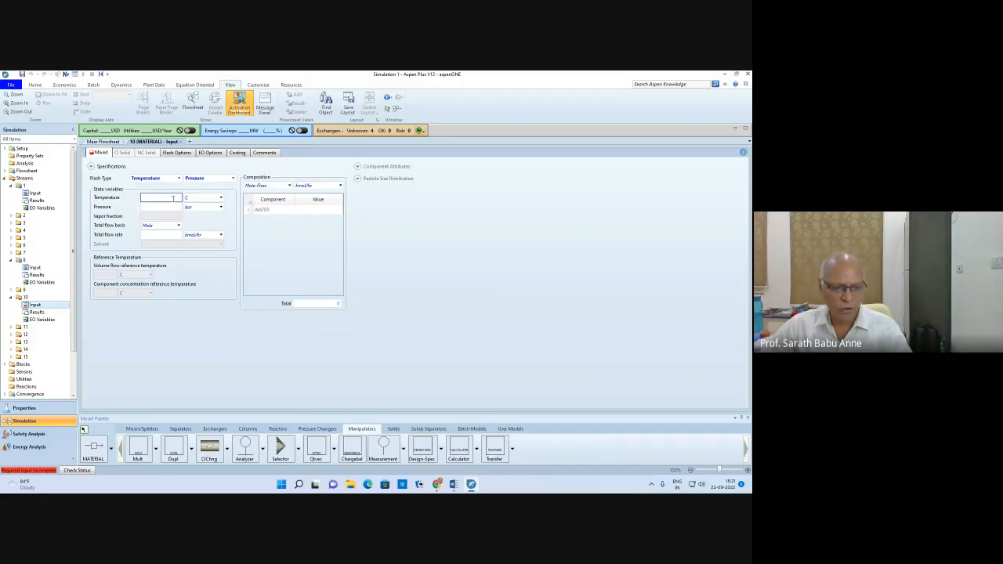
type("110")
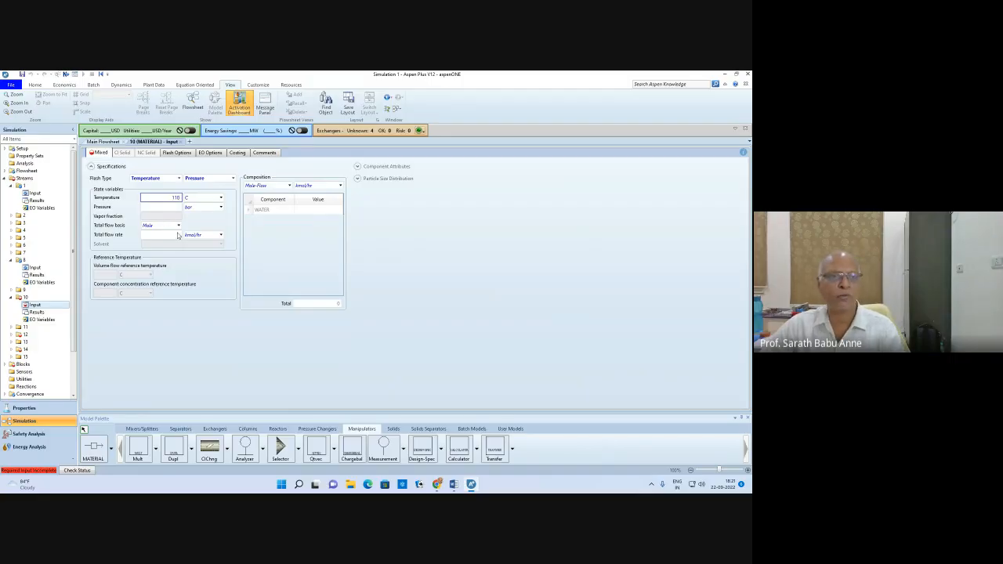
left_click(176, 210)
type("5")
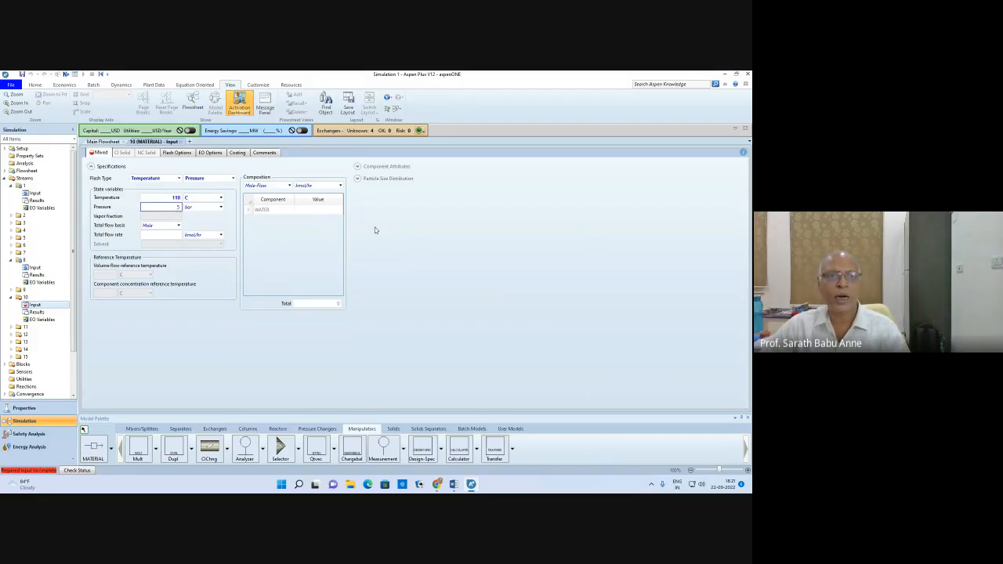
Switch stream 10's composition basis to Mass-Flow and enter 1000 kg/hr of water
left_click(290, 186)
left_click(262, 195)
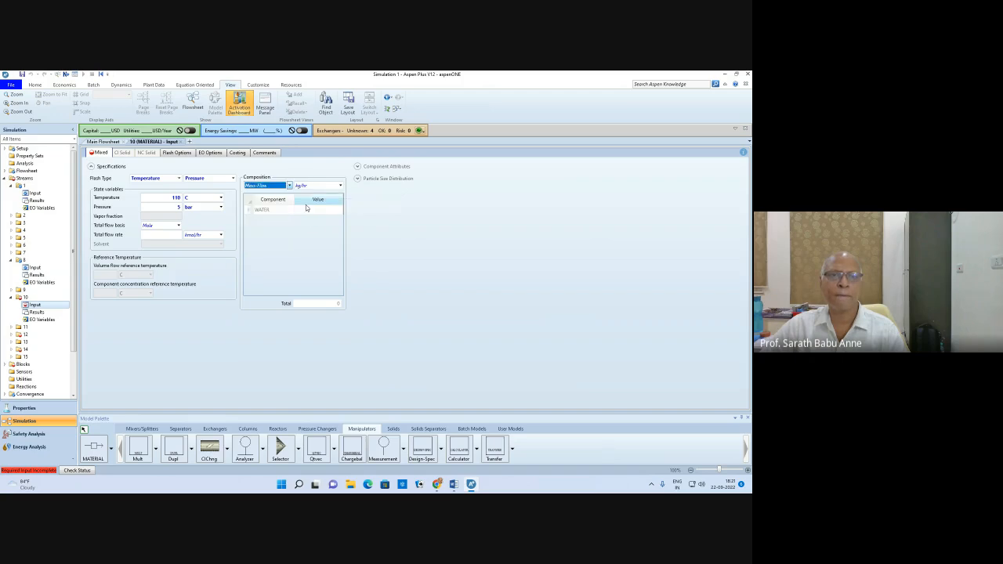
left_click(306, 212)
type("10")
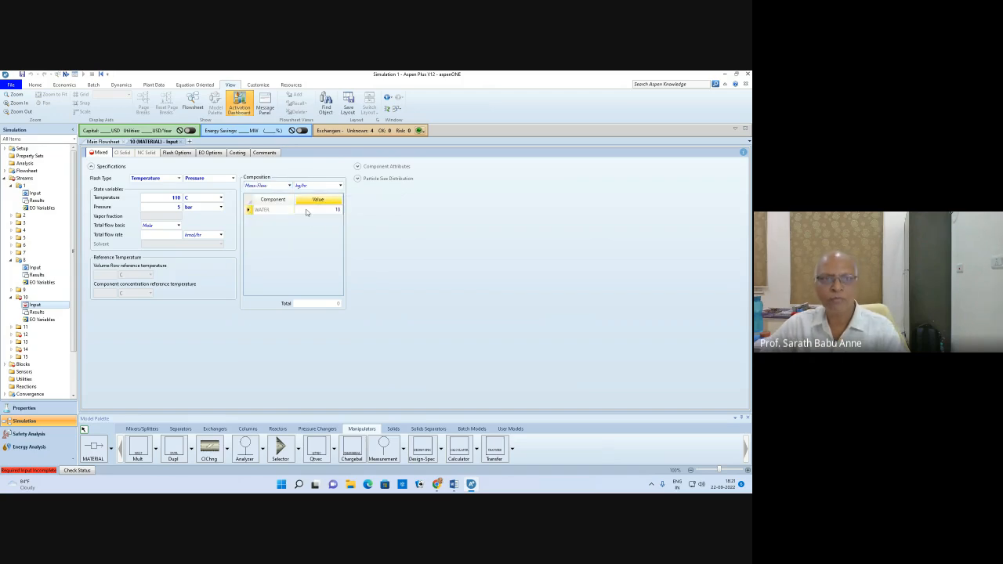
type("00")
key("Return")
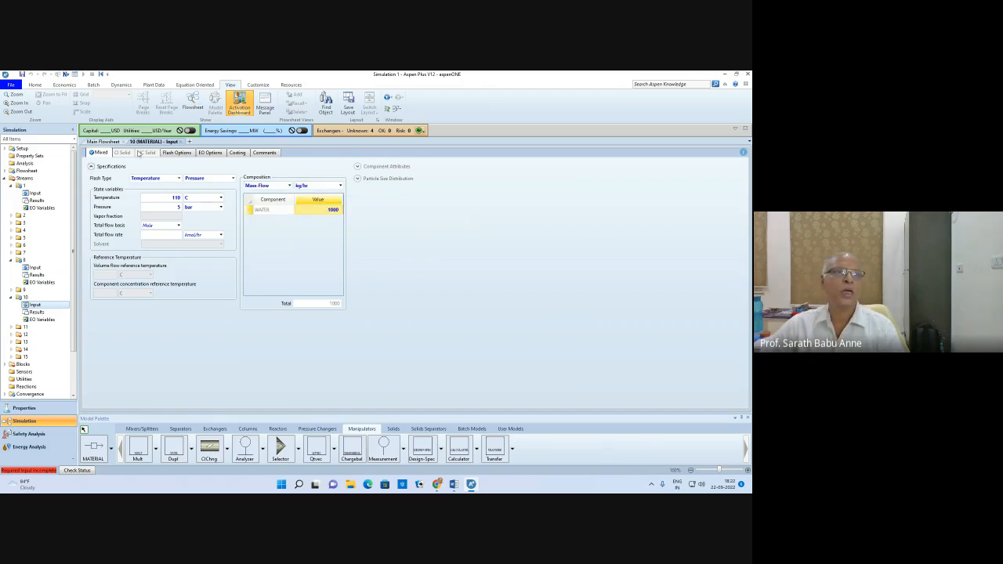
Open the input of stream 12, the hot feed to B3, and set 110 °C and 5 bar
left_click(65, 72)
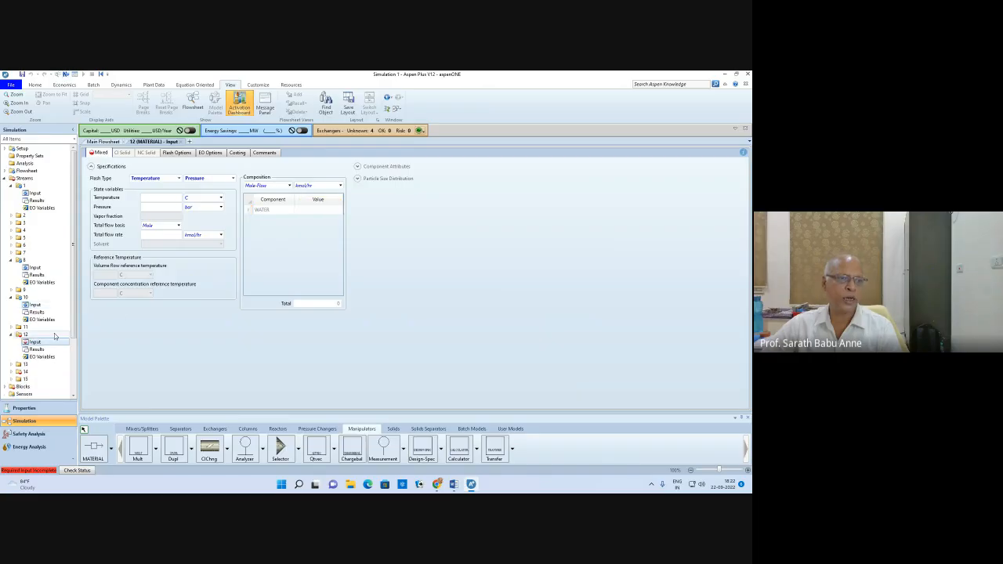
left_click(102, 141)
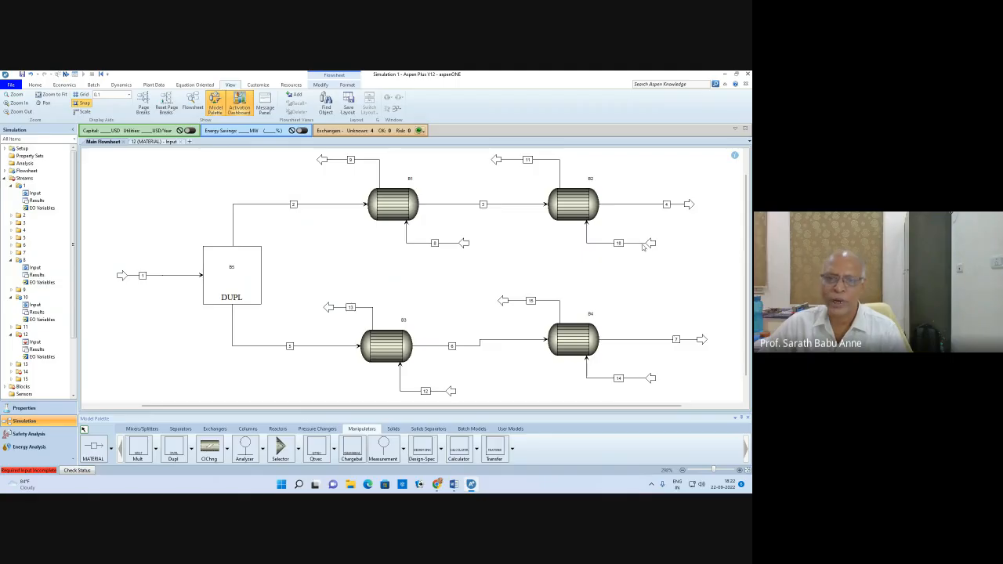
left_click(160, 143)
left_click(166, 198)
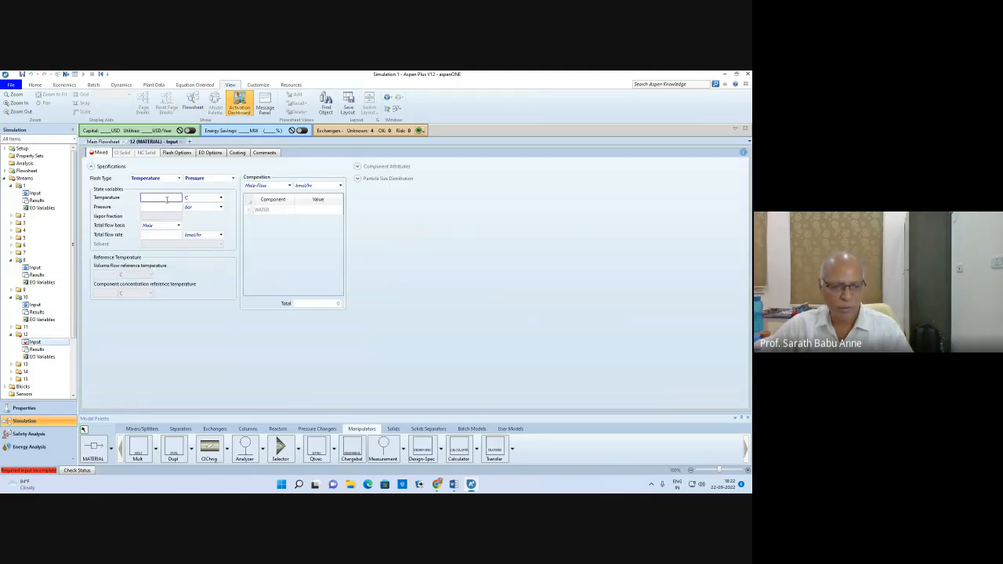
type("110")
left_click(169, 207)
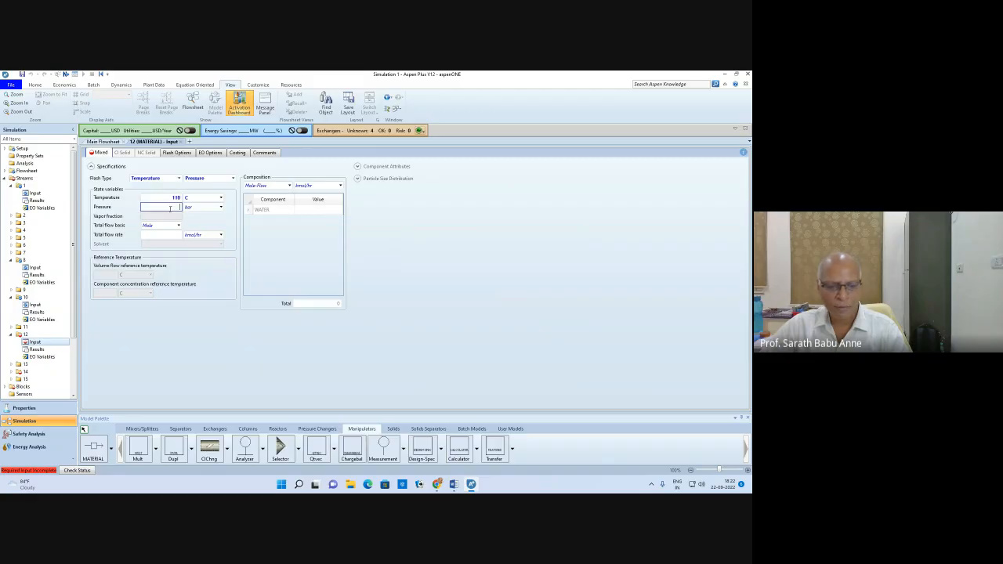
type("5")
Switch stream 12's composition basis to Mass-Flow and enter 1000 kg/hr of water
left_click(288, 186)
left_click(289, 186)
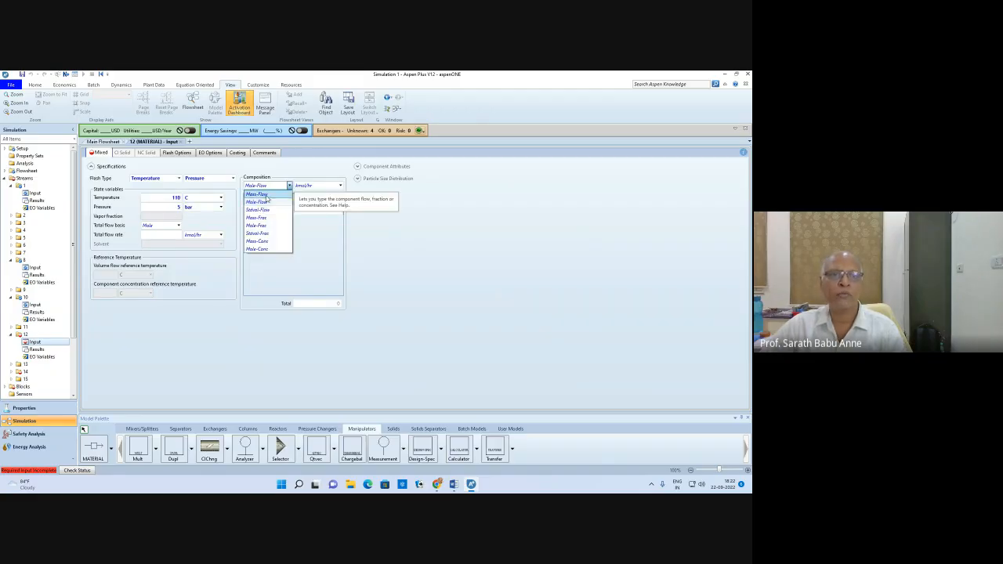
left_click(262, 200)
left_click(315, 210)
type("1")
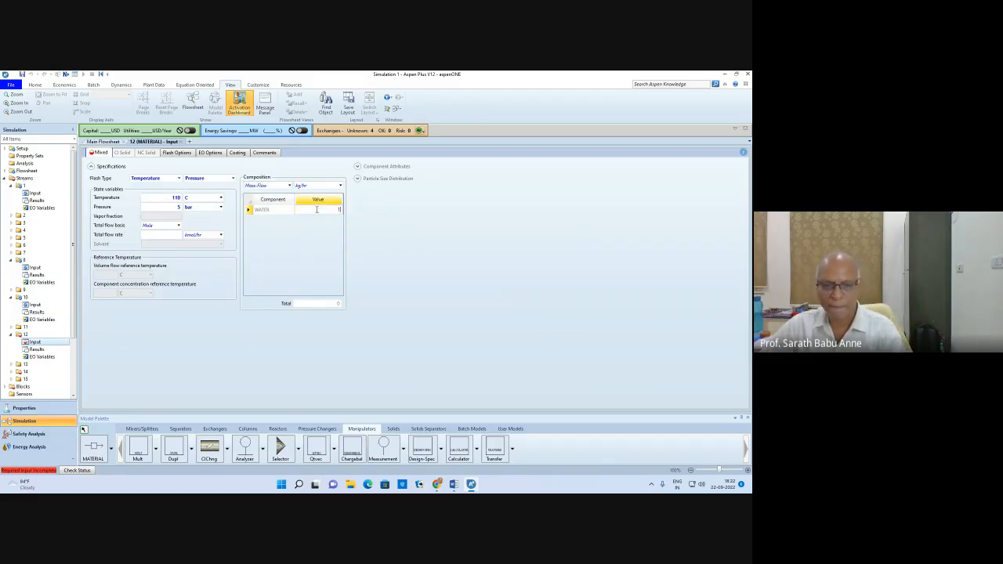
type("000")
key("Return")
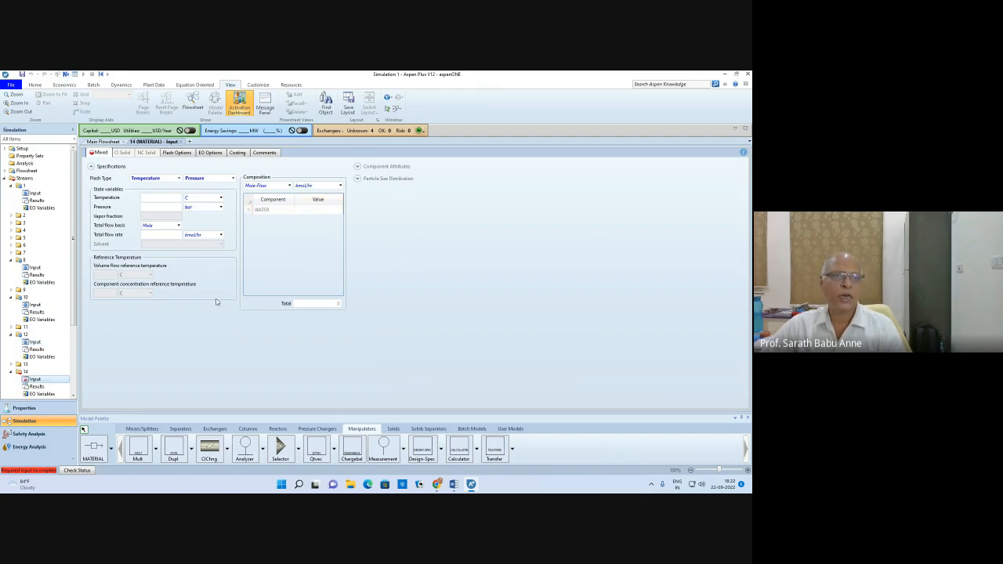
Set stream 14, the hot feed to B4, to 120 °C and 5 bar
left_click(155, 200)
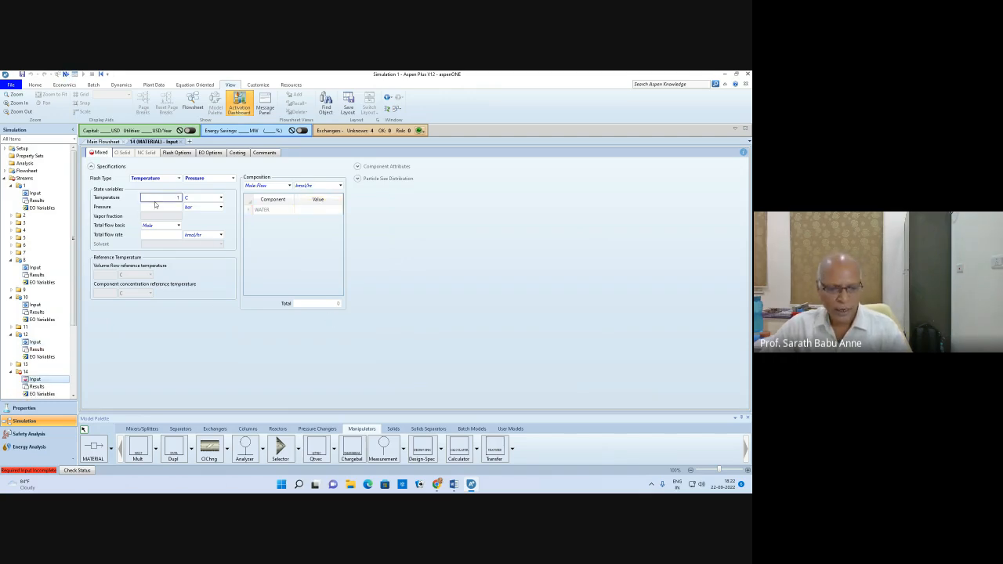
type("12")
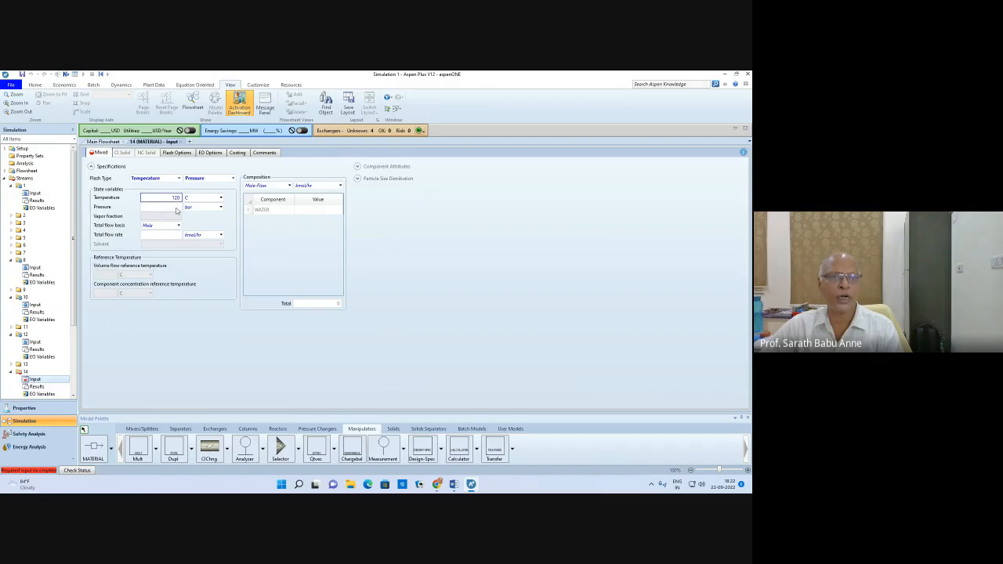
type("0")
left_click(178, 207)
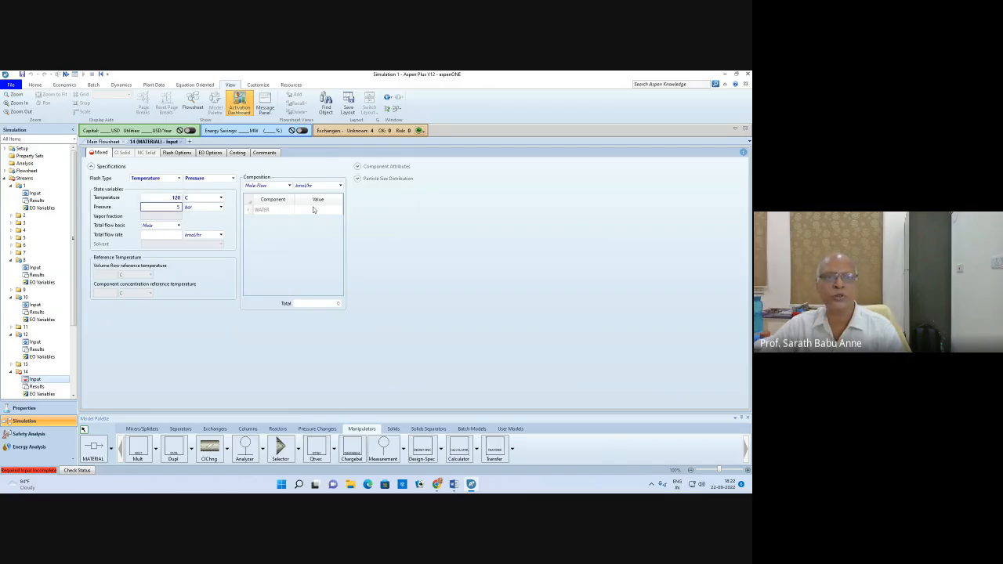
Switch stream 14's composition basis to Mass-Flow and enter 1000 kg/hr of water
left_click(288, 186)
left_click(267, 196)
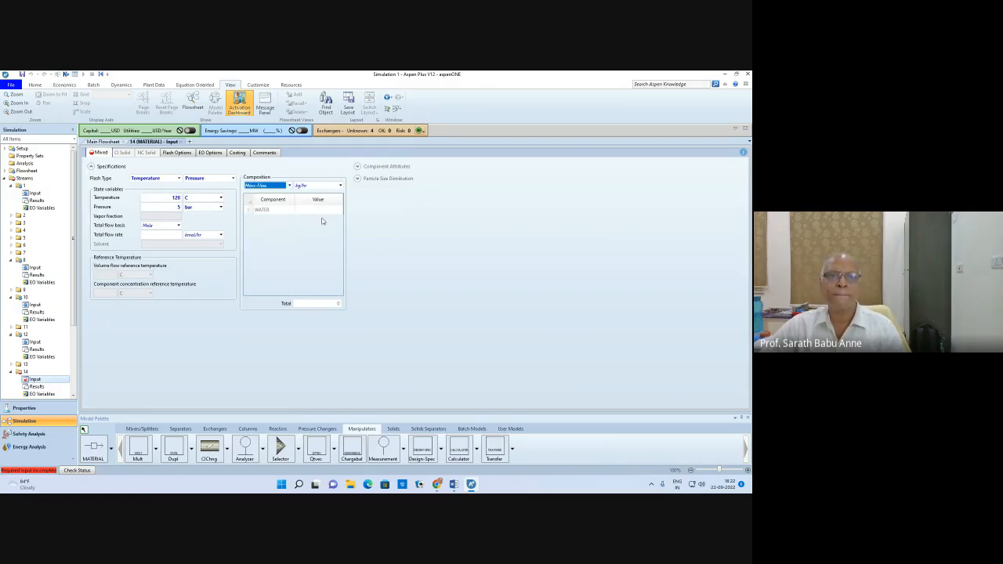
left_click(319, 210)
type("100")
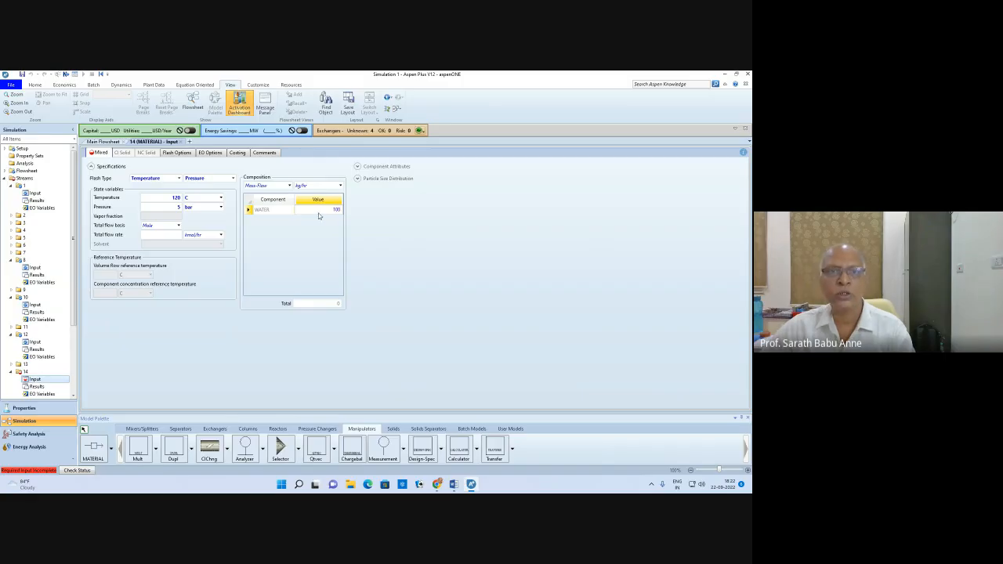
type("0")
key("Return")
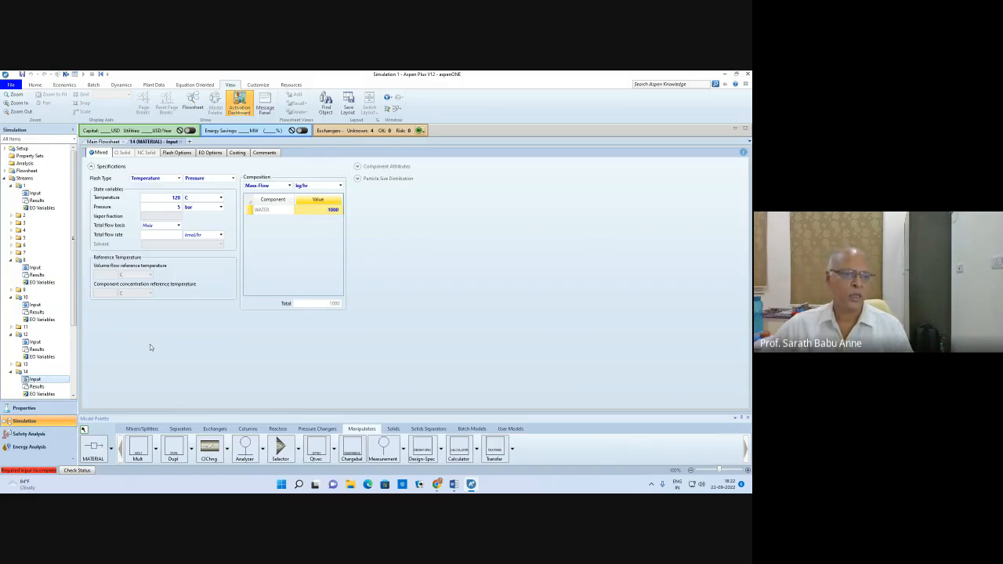
Open the setup of exchanger B1, check its U methods, and specify a cold stream outlet temperature of 50 °C
left_click_drag(72, 240, 67, 279)
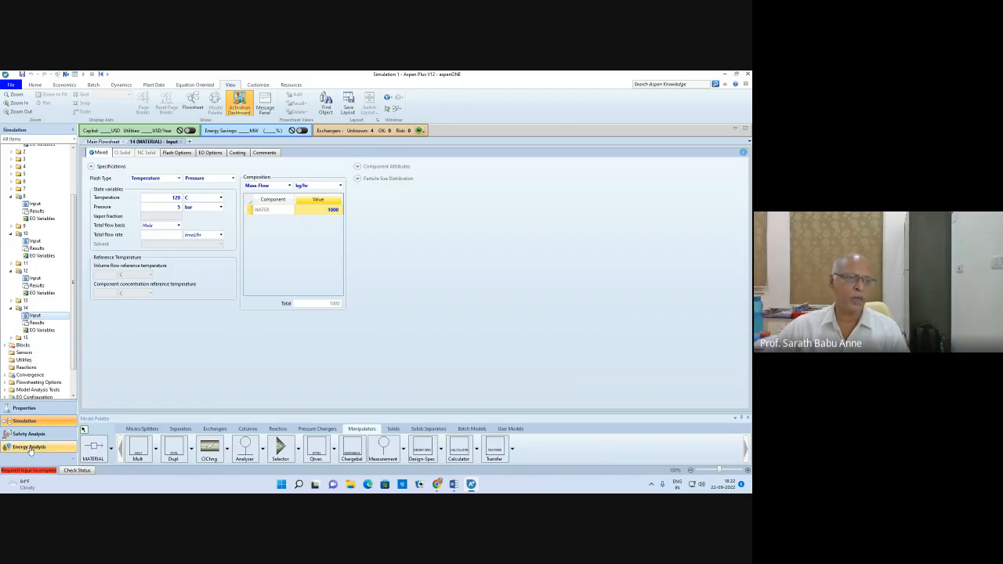
left_click(66, 74)
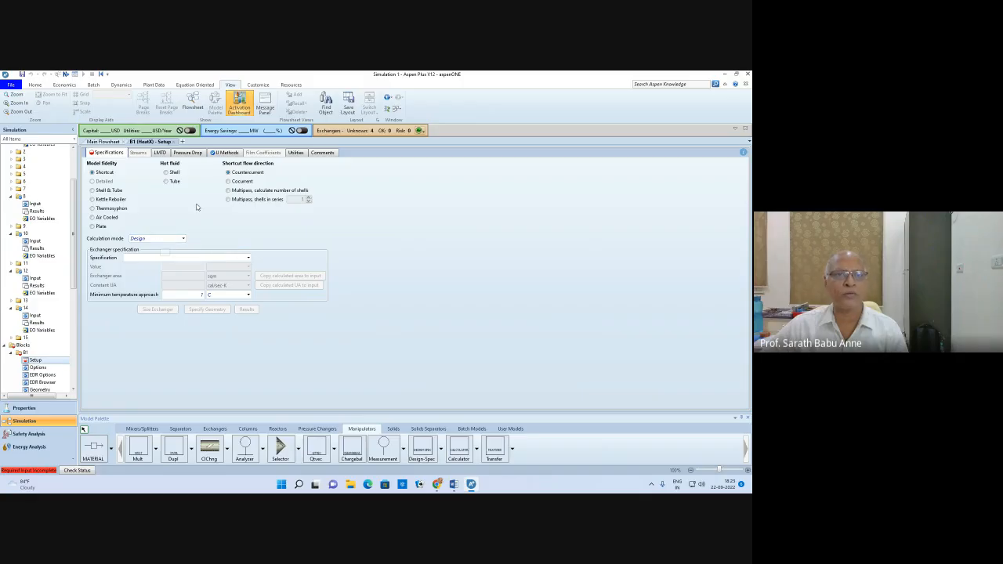
left_click(223, 153)
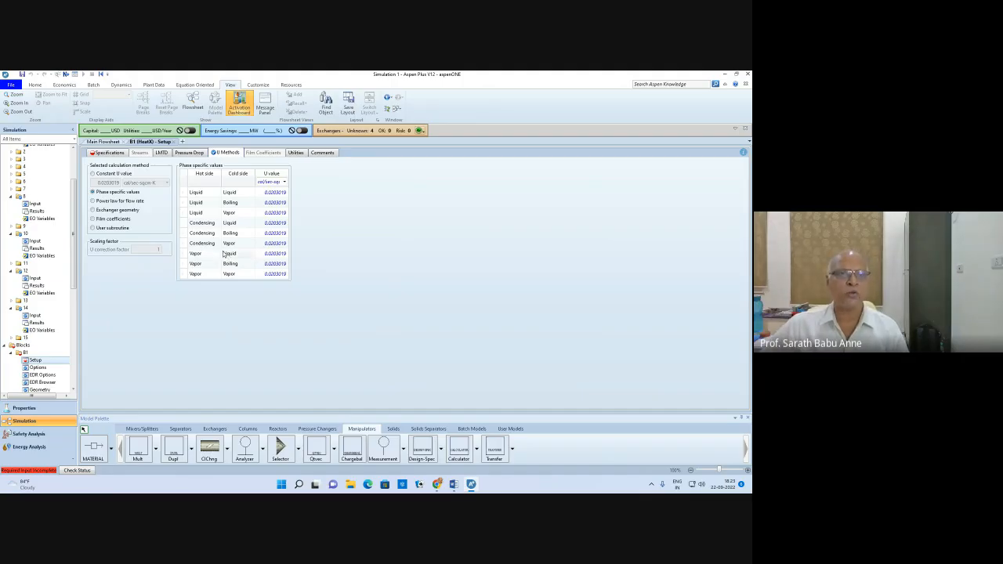
left_click(109, 153)
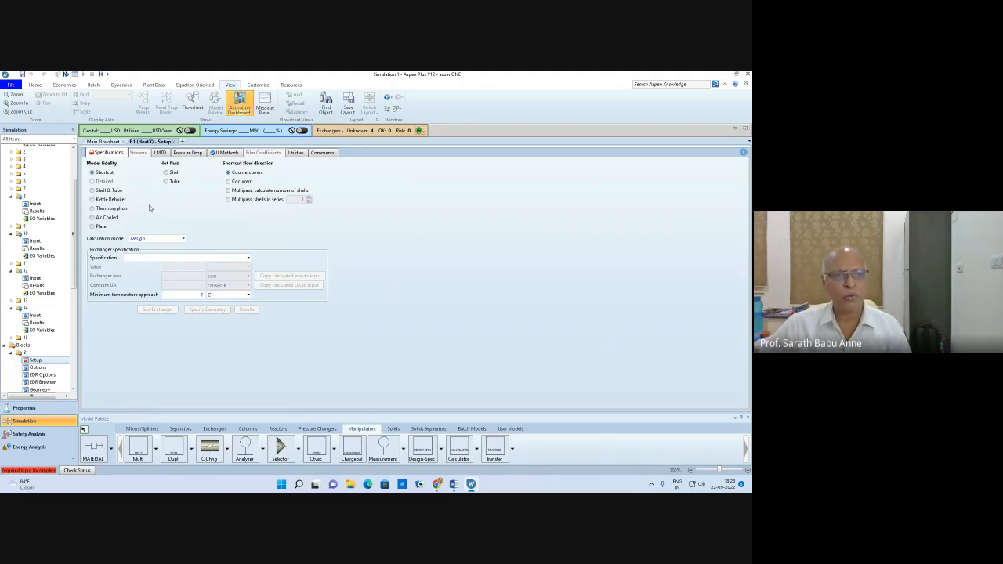
left_click(247, 258)
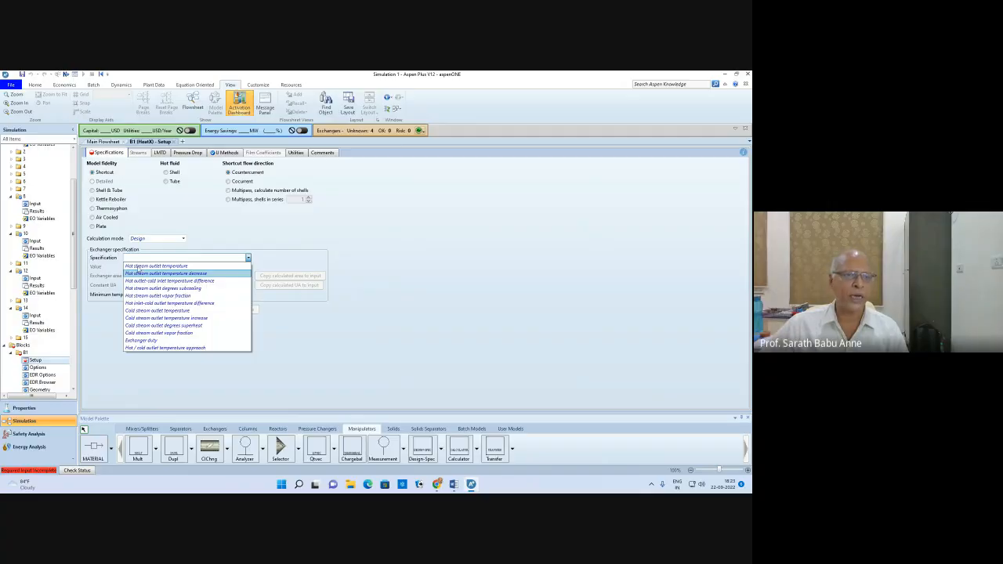
left_click(154, 311)
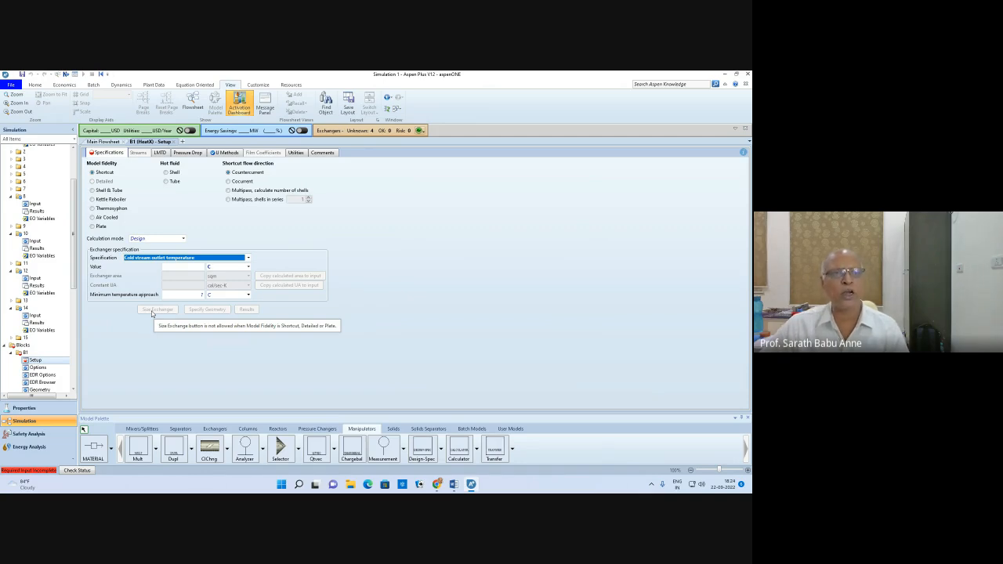
left_click(190, 267)
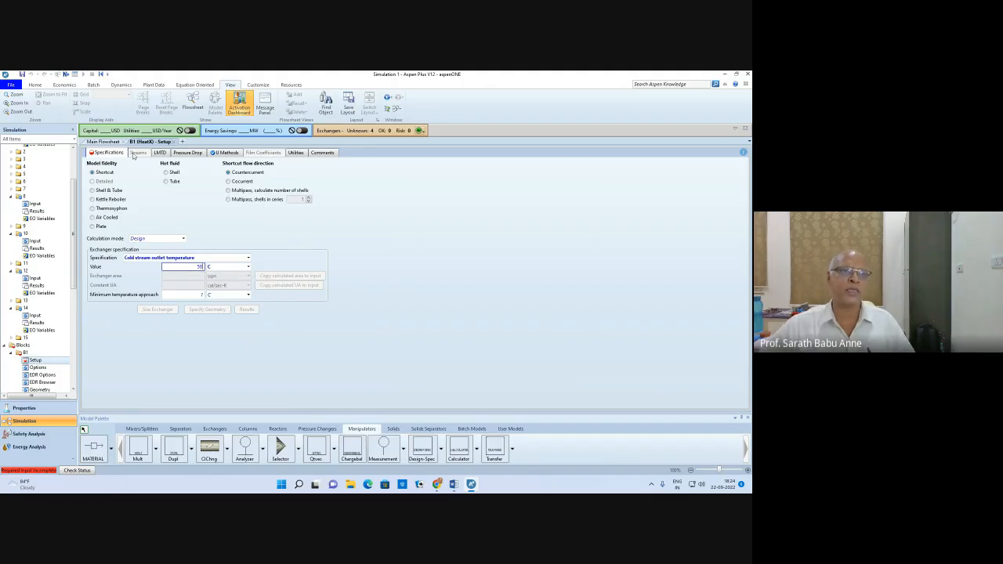
left_click(102, 141)
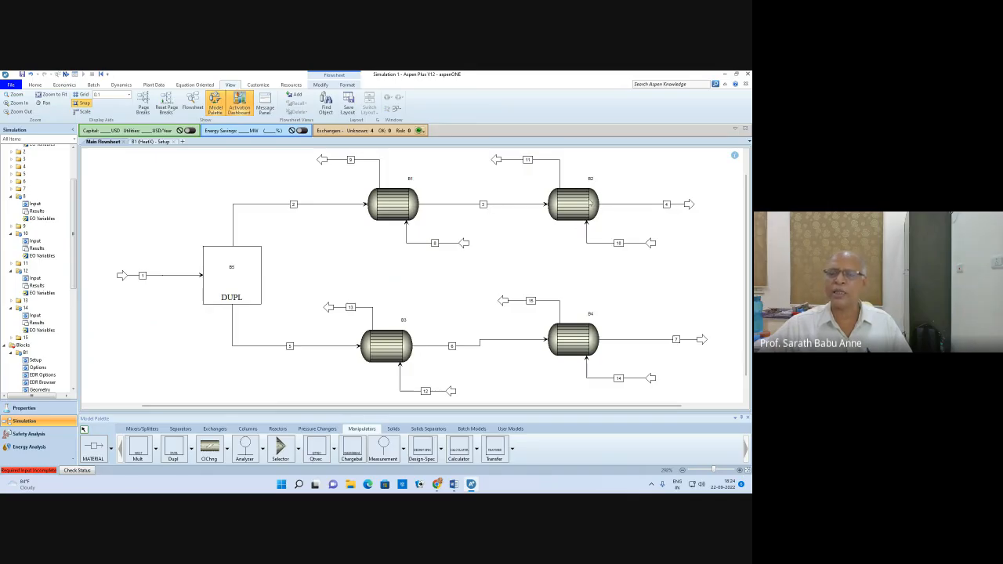
left_click(151, 141)
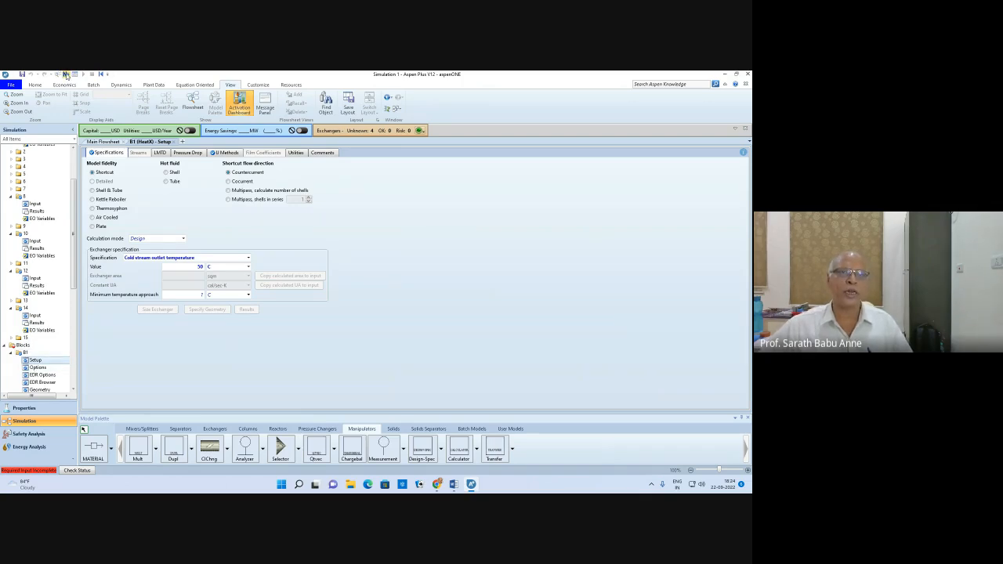
Open the setup of exchanger B2 and specify a cold stream outlet temperature of 80 °C
left_click(65, 74)
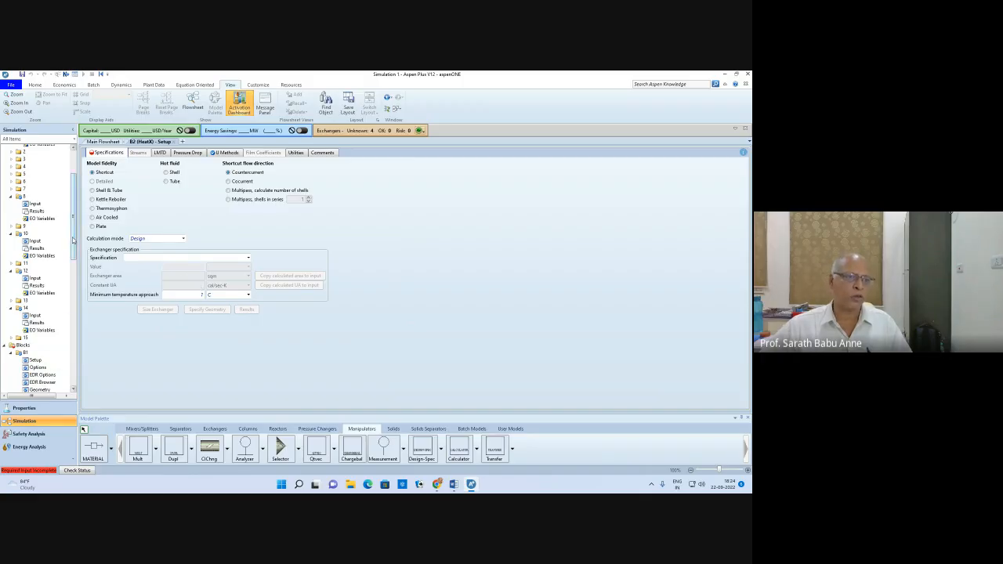
scroll(67, 347, "down", 7)
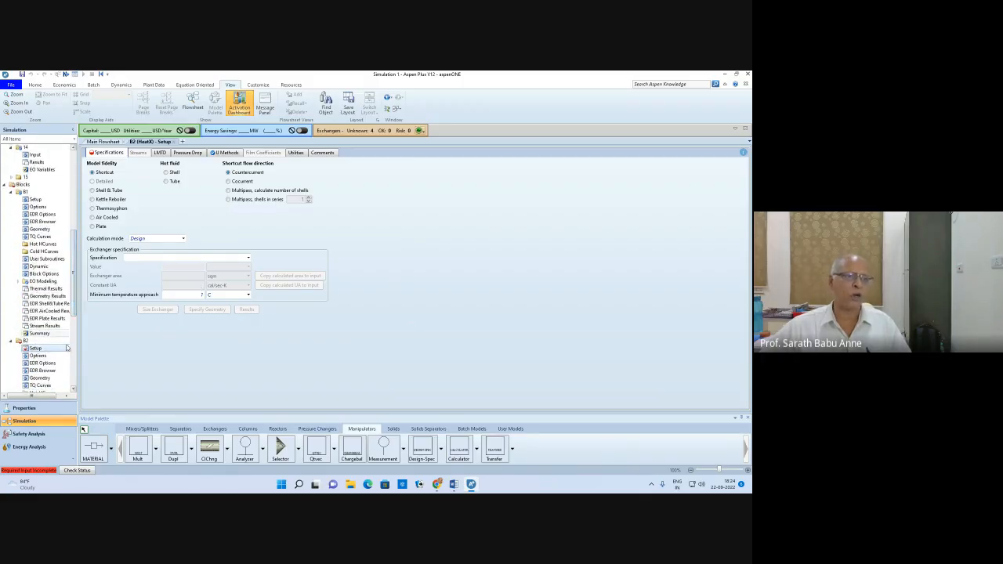
left_click(248, 260)
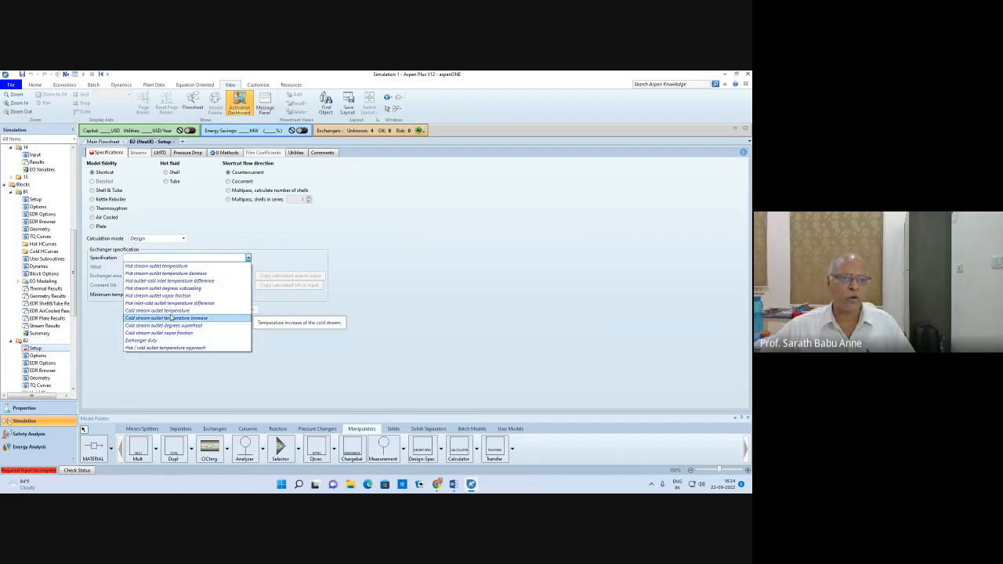
left_click(169, 310)
left_click(200, 267)
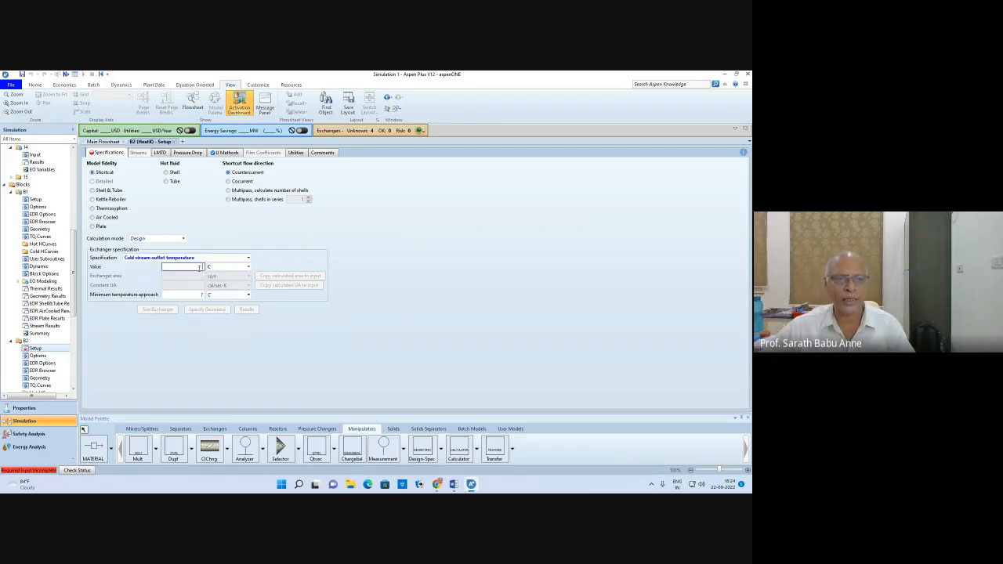
type("80")
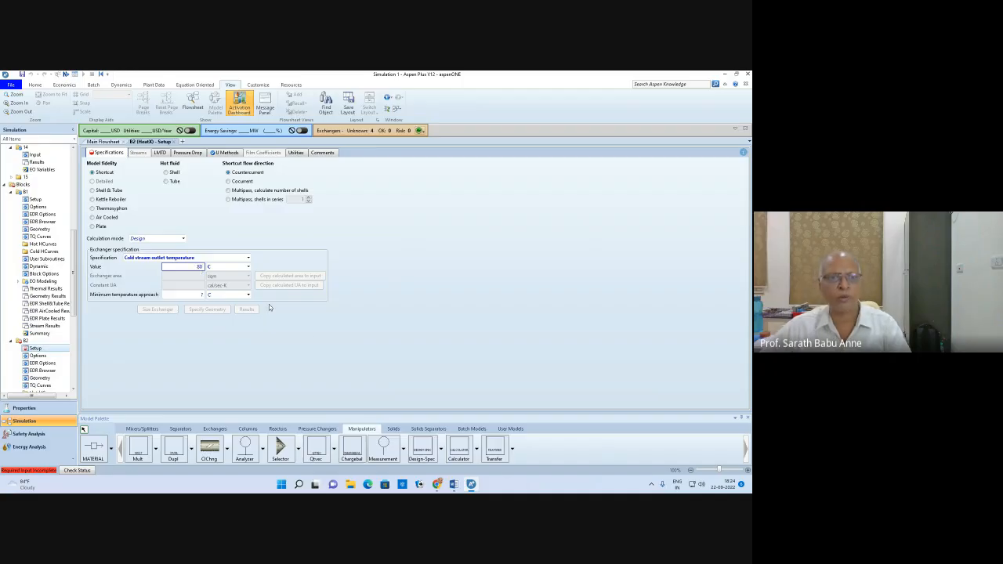
key("Return")
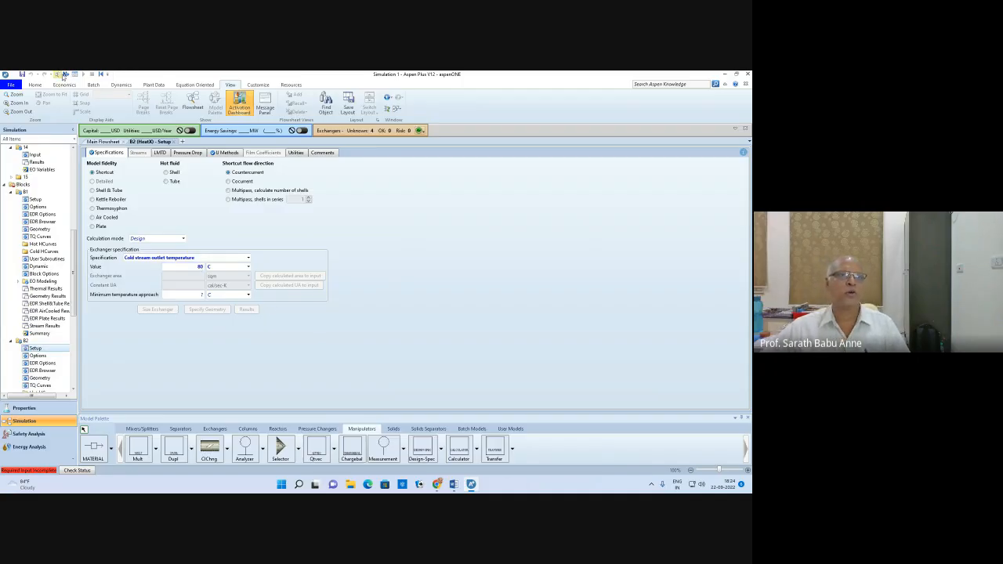
Open the setup of exchanger B3 and specify a cold stream outlet temperature of 50 °C
left_click(66, 74)
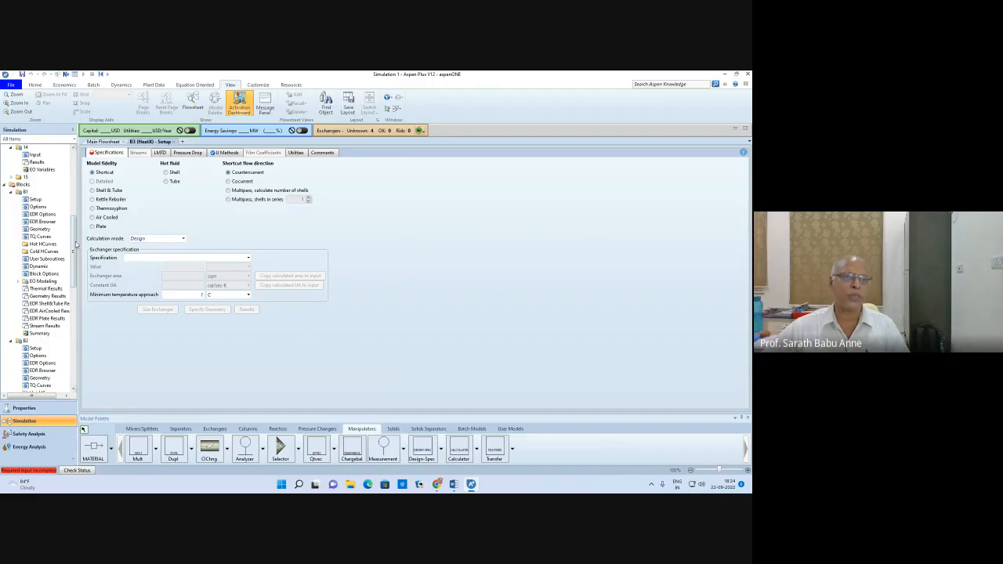
left_click_drag(75, 245, 77, 306)
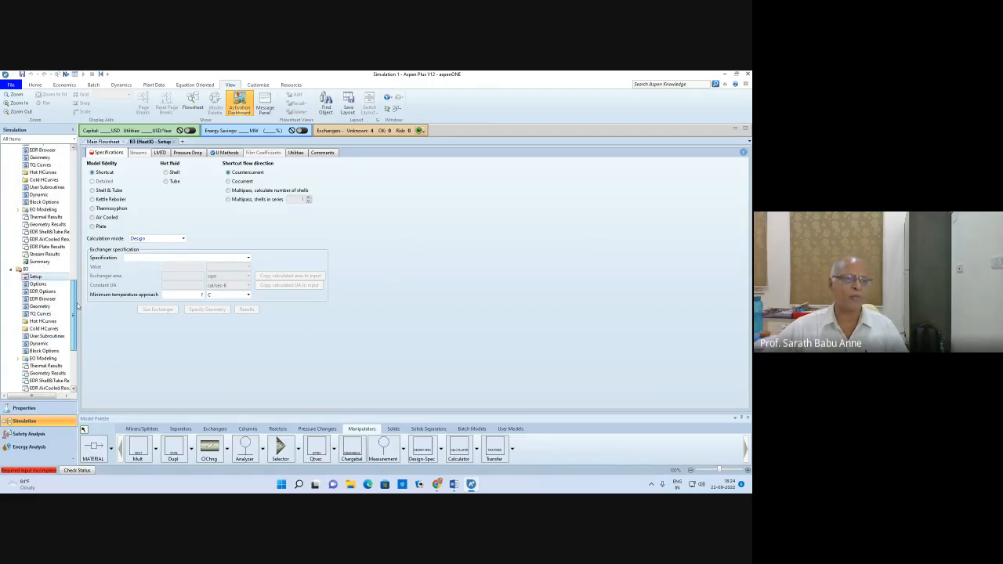
left_click(247, 259)
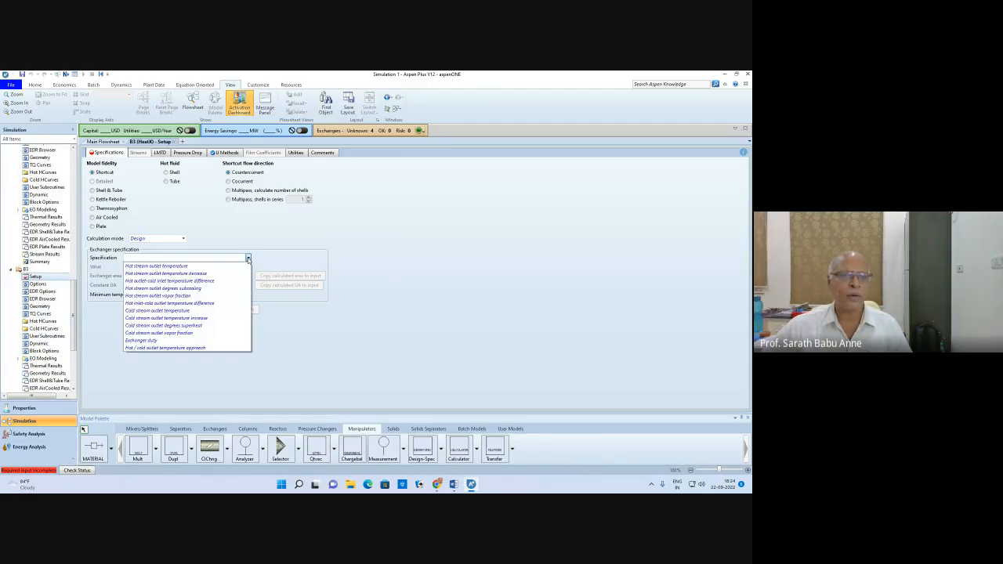
left_click(157, 310)
left_click(190, 268)
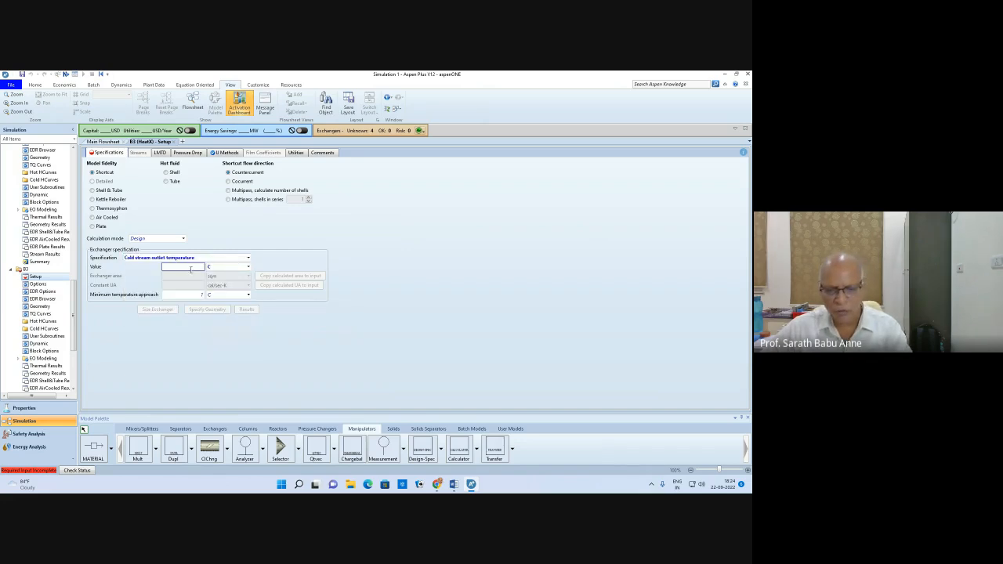
type("50")
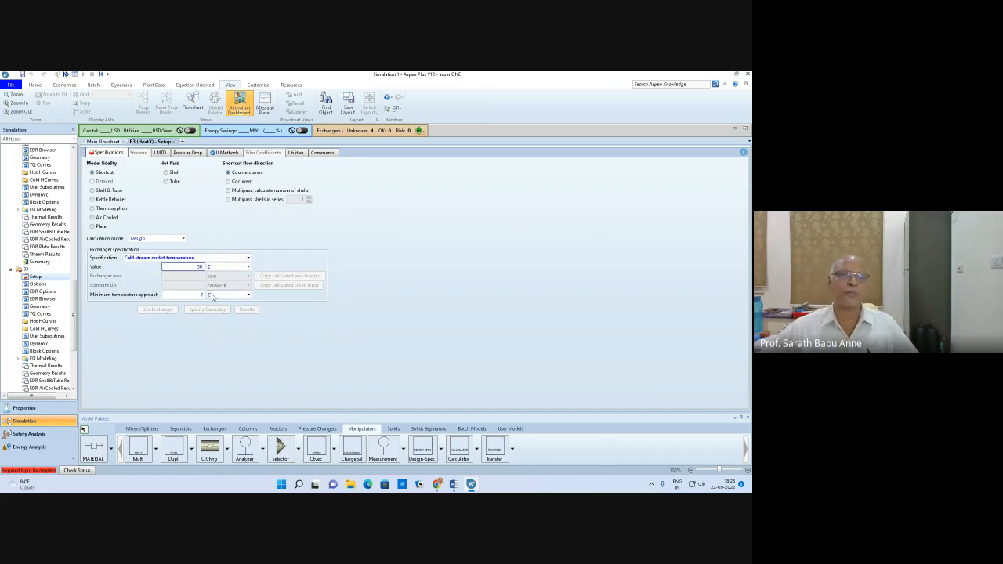
left_click(65, 73)
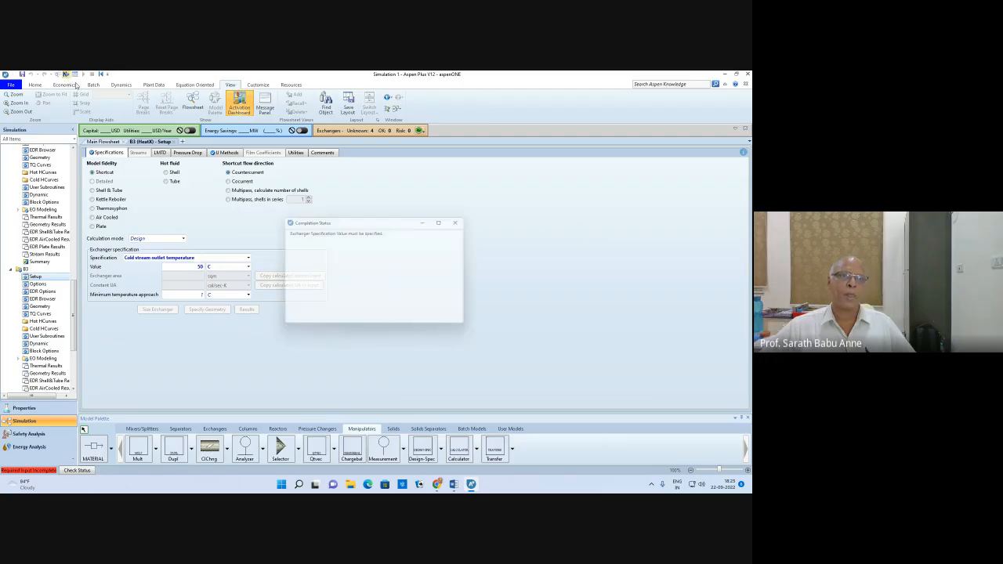
left_click(463, 219)
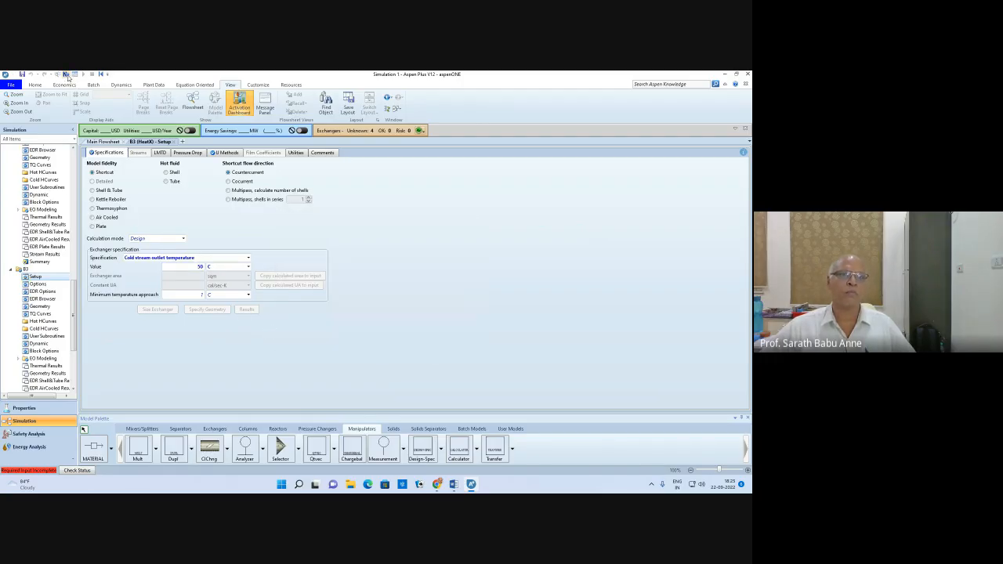
Open the setup of exchanger B4 and specify a cold stream outlet temperature of 80 °C
left_click(66, 74)
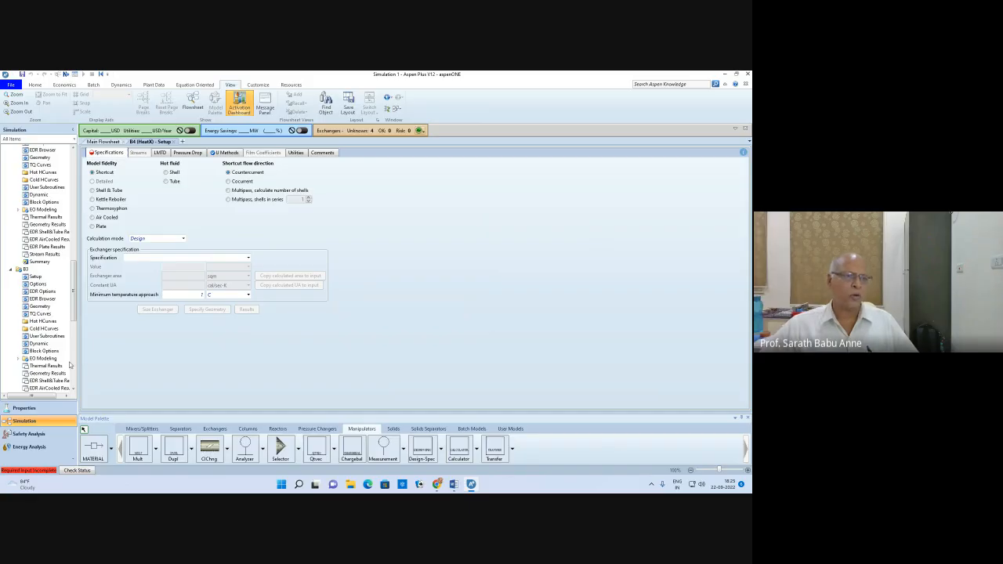
left_click_drag(74, 287, 74, 327)
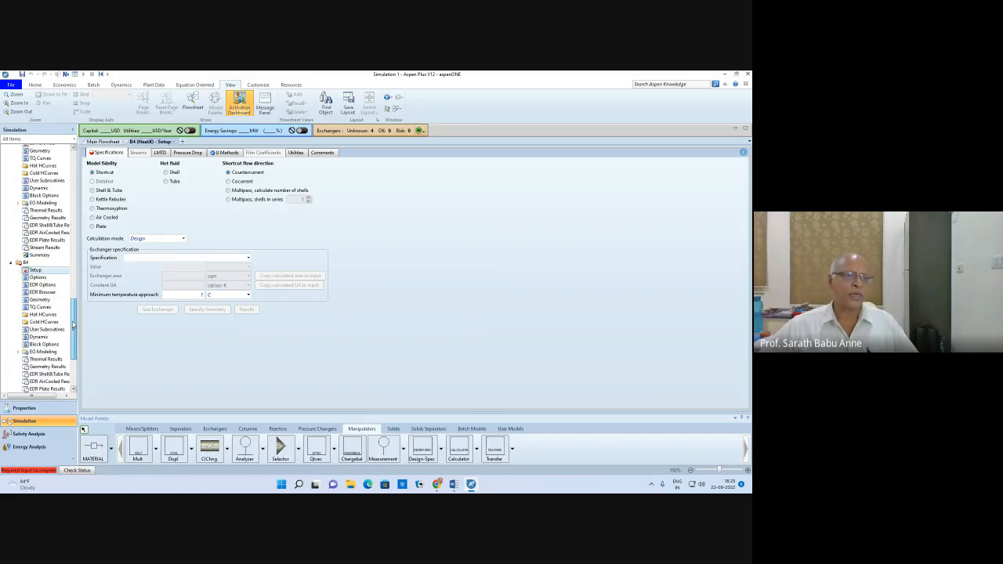
left_click(247, 257)
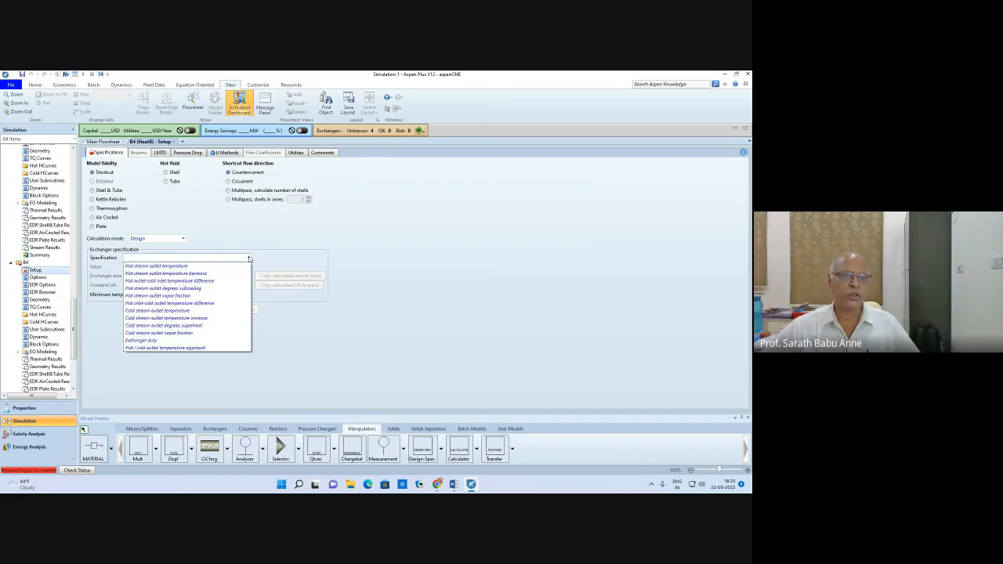
left_click(177, 312)
left_click(198, 267)
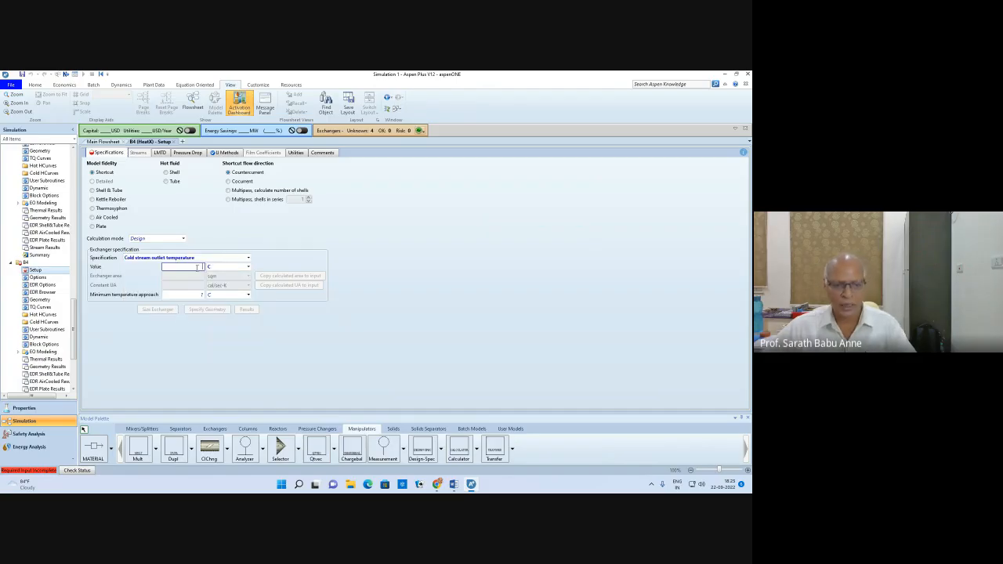
type("80")
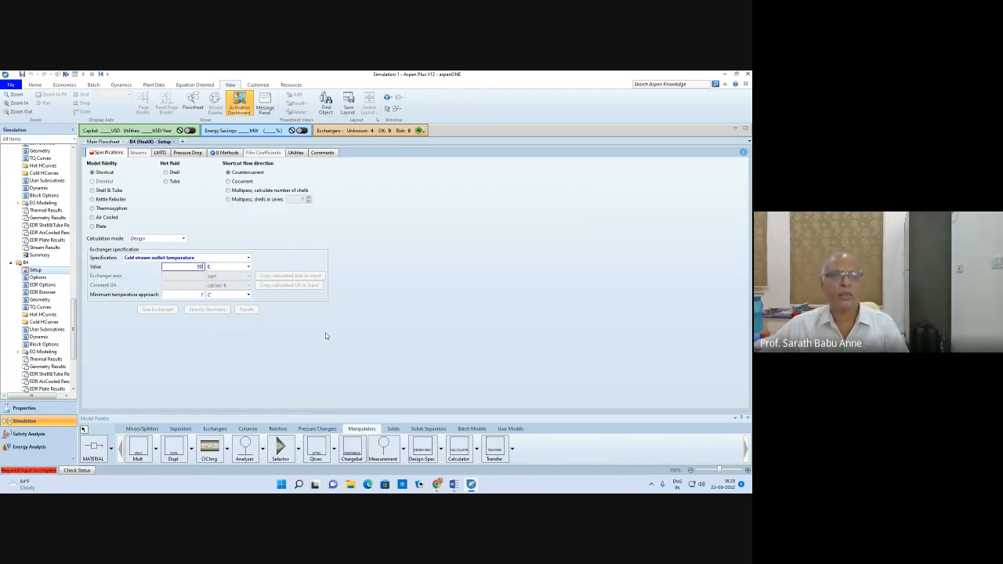
key("Return")
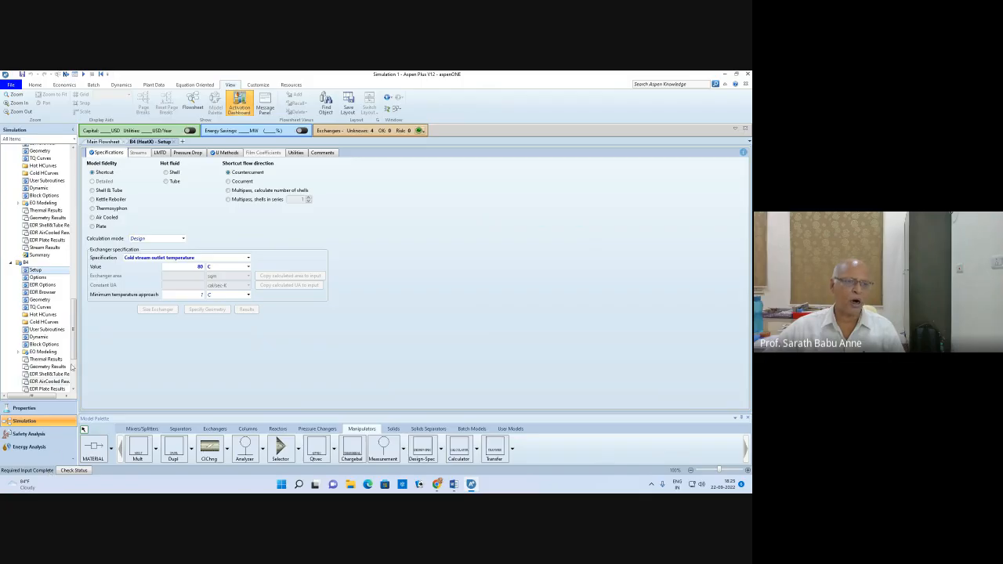
Run the simulation with the completed inputs
left_click_drag(73, 345, 97, 348)
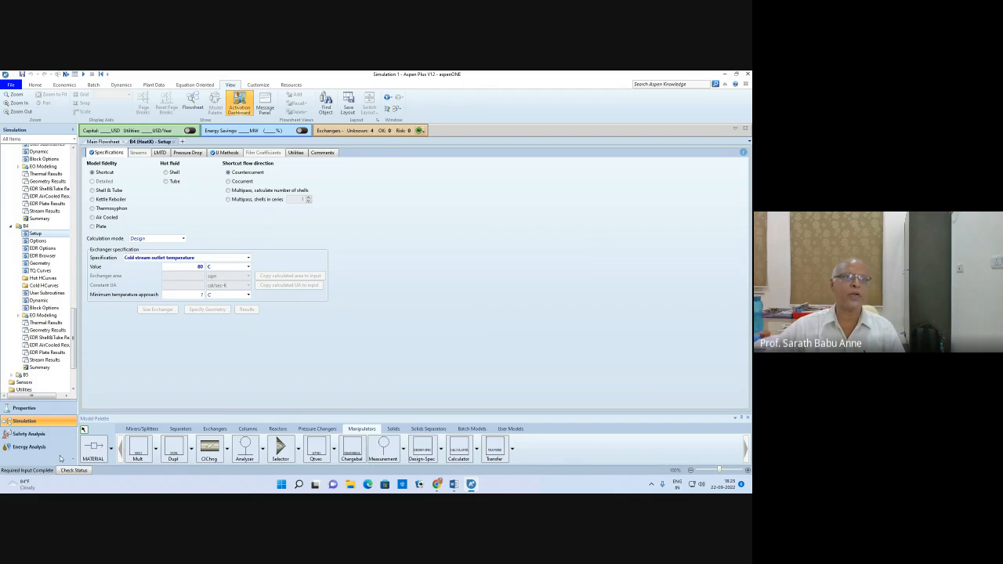
left_click(65, 74)
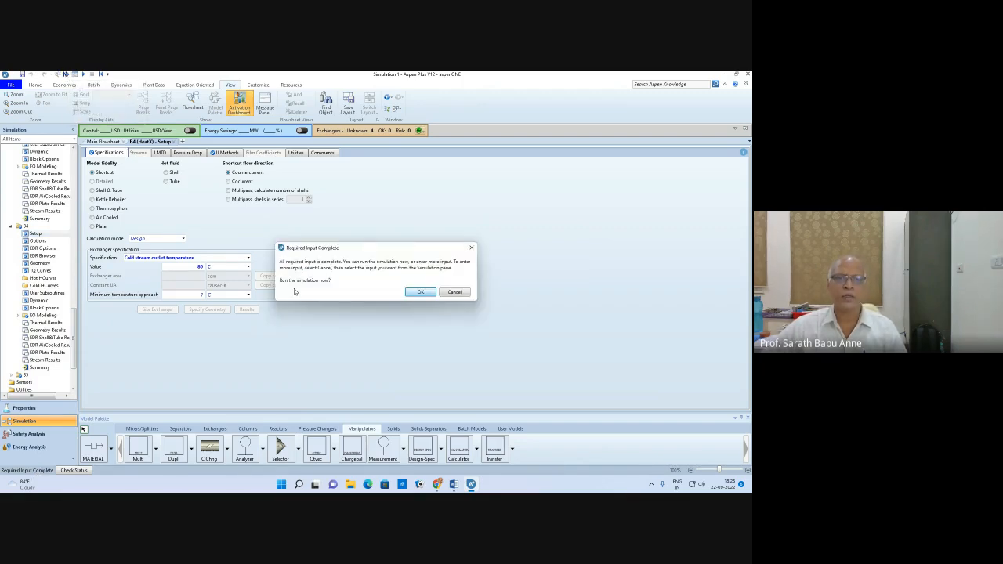
left_click(419, 293)
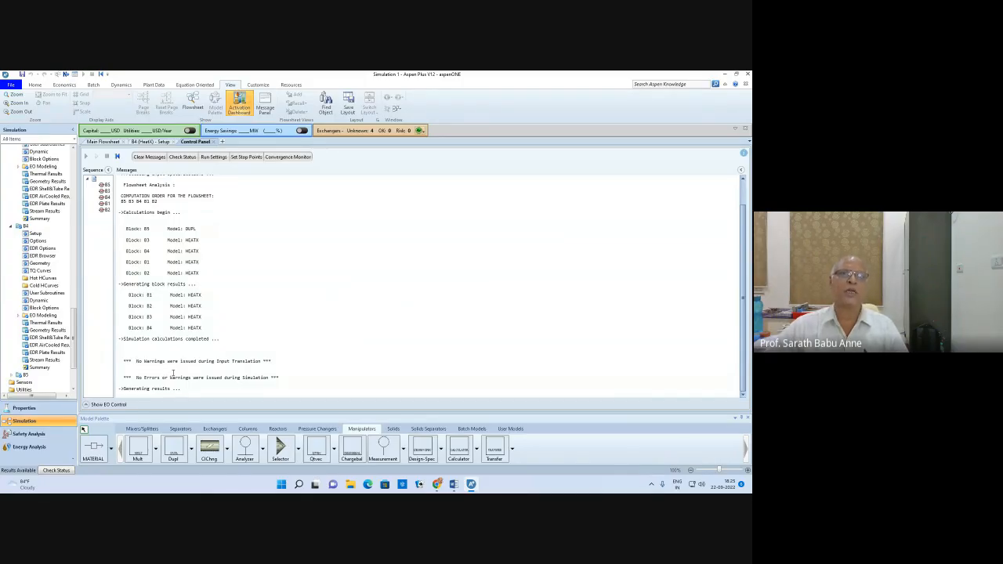
Open the stream summary from the main flowsheet and review the temperatures, pressures and flows of all streams
left_click(35, 85)
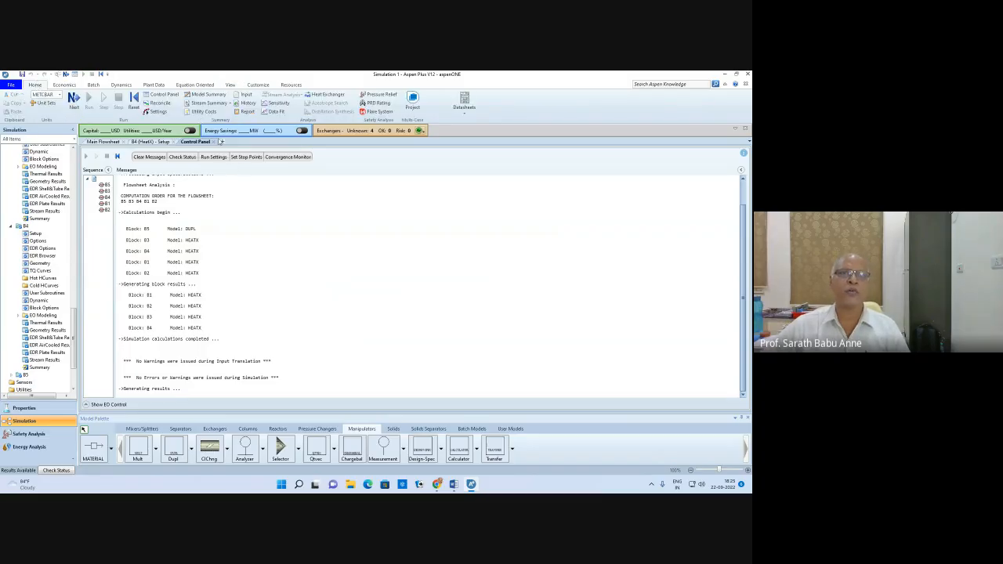
left_click(102, 141)
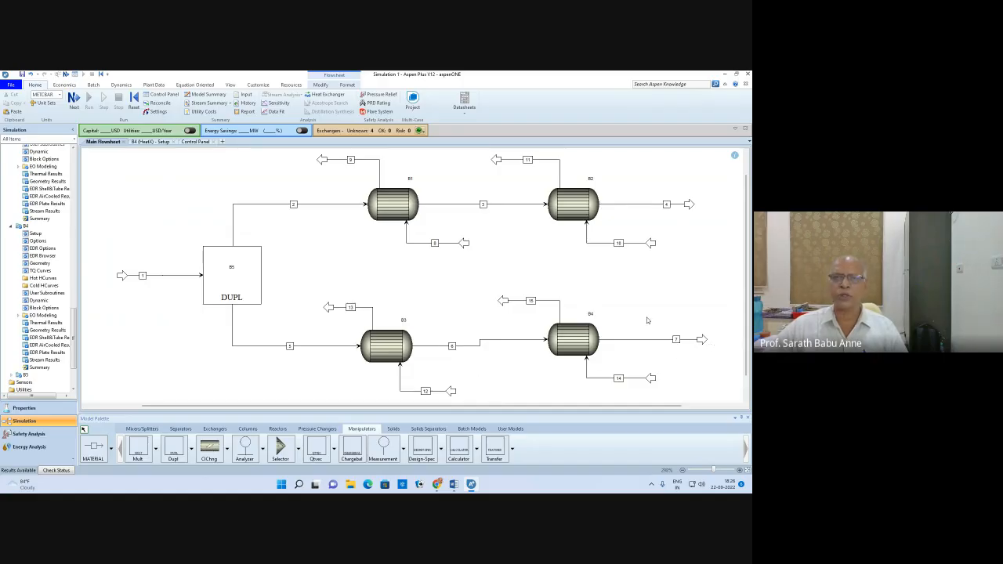
left_click(207, 106)
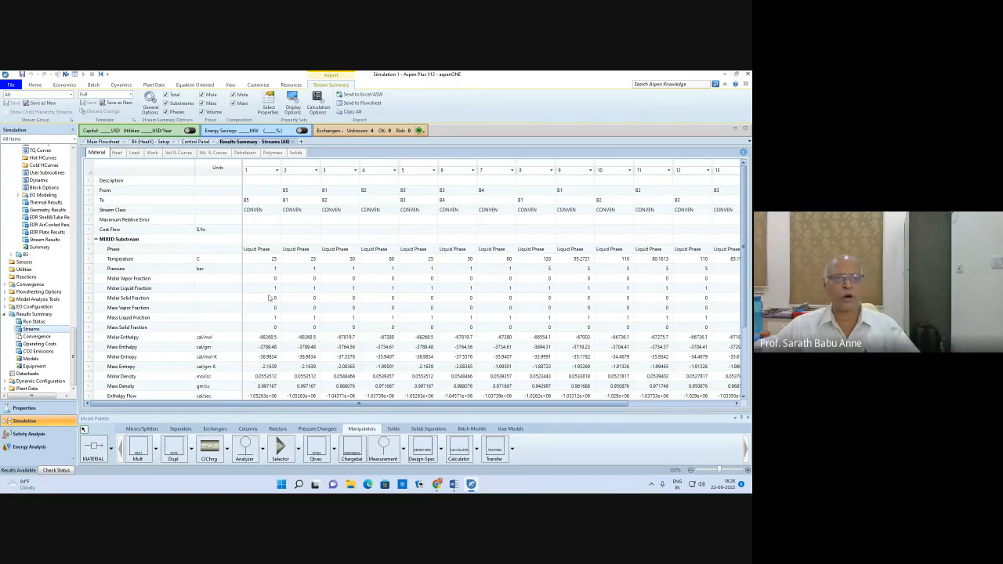
scroll(267, 298, "down", 5)
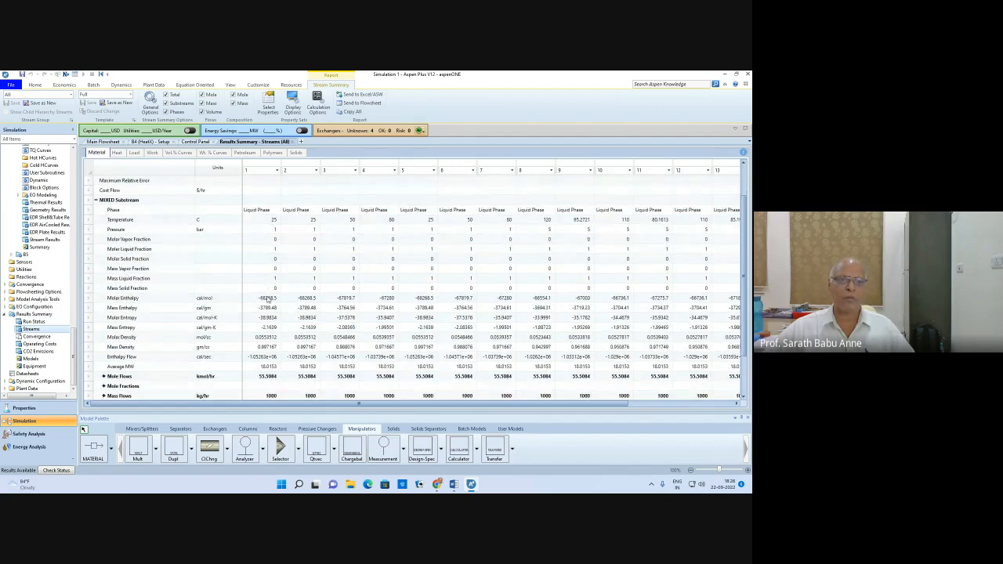
scroll(269, 300, "up", 3)
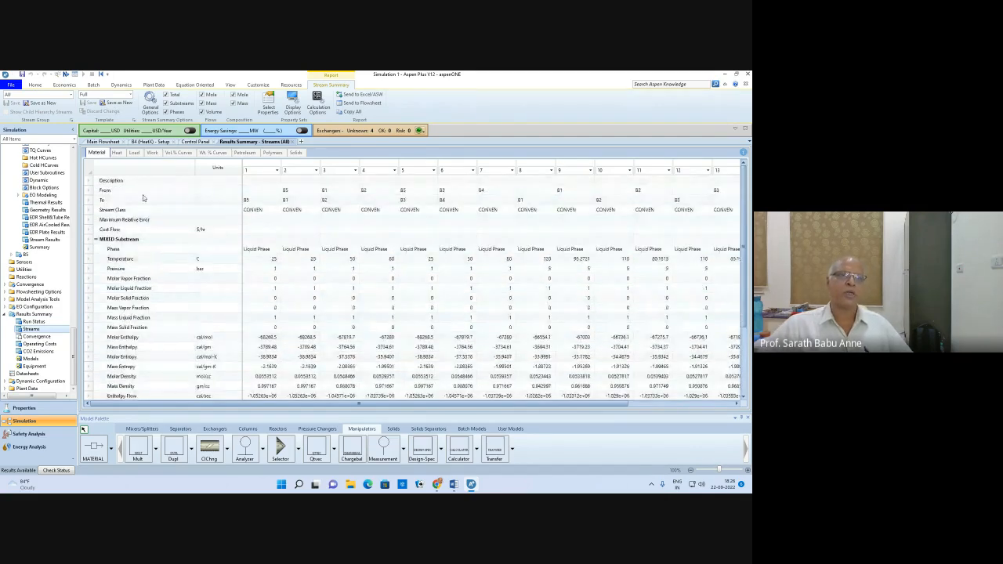
Open the thermal results of exchanger B1 from the main flowsheet and view its exchanger details for the required area
left_click(103, 141)
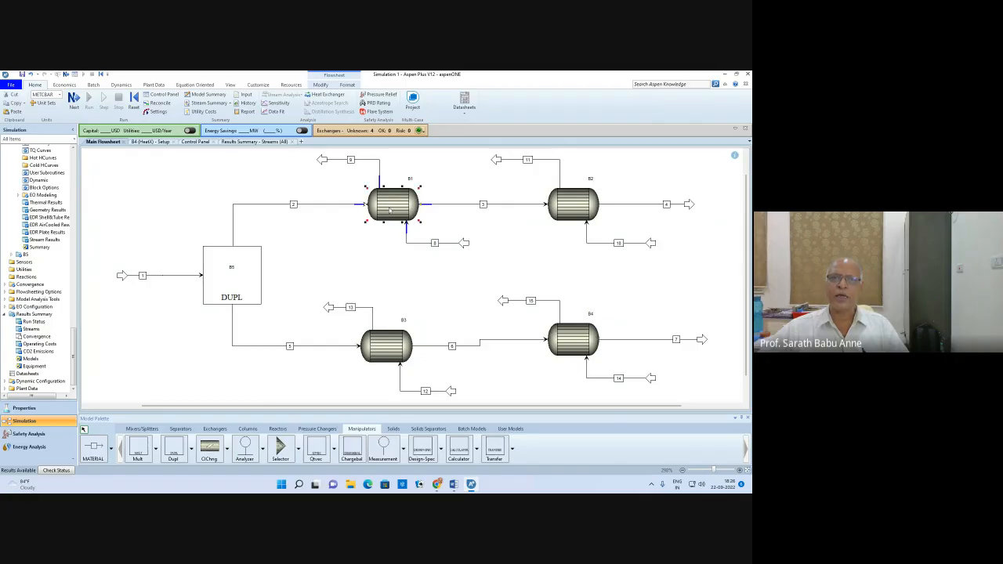
right_click(391, 208)
left_click(410, 224)
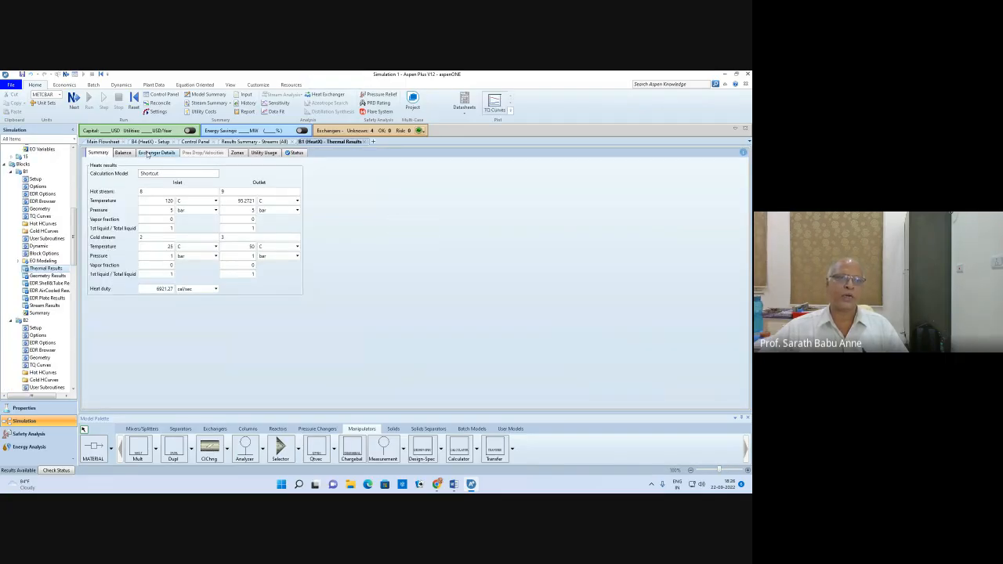
left_click(147, 153)
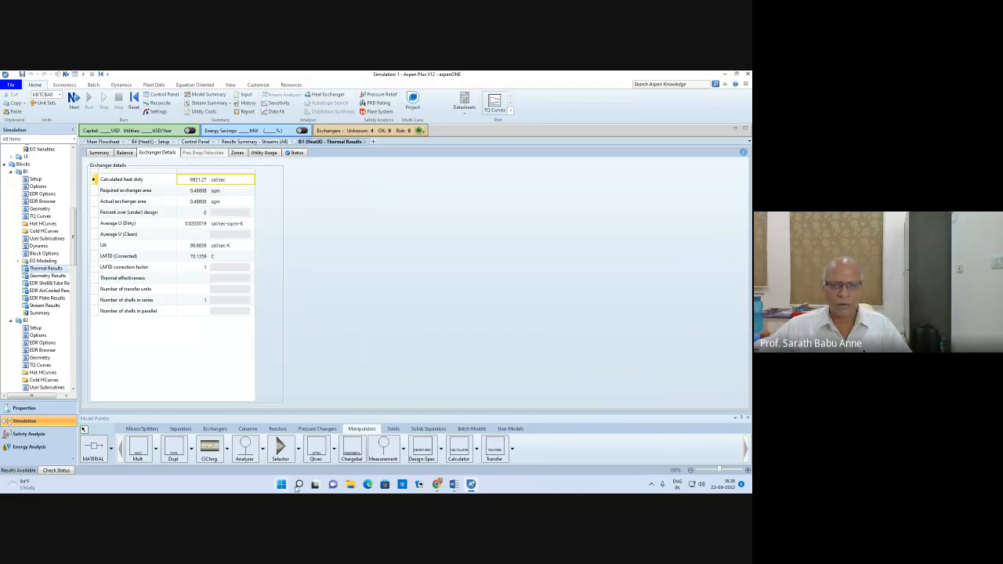
Switch to Calculator and enter B1's required exchanger area, 0.48608
left_click(298, 485)
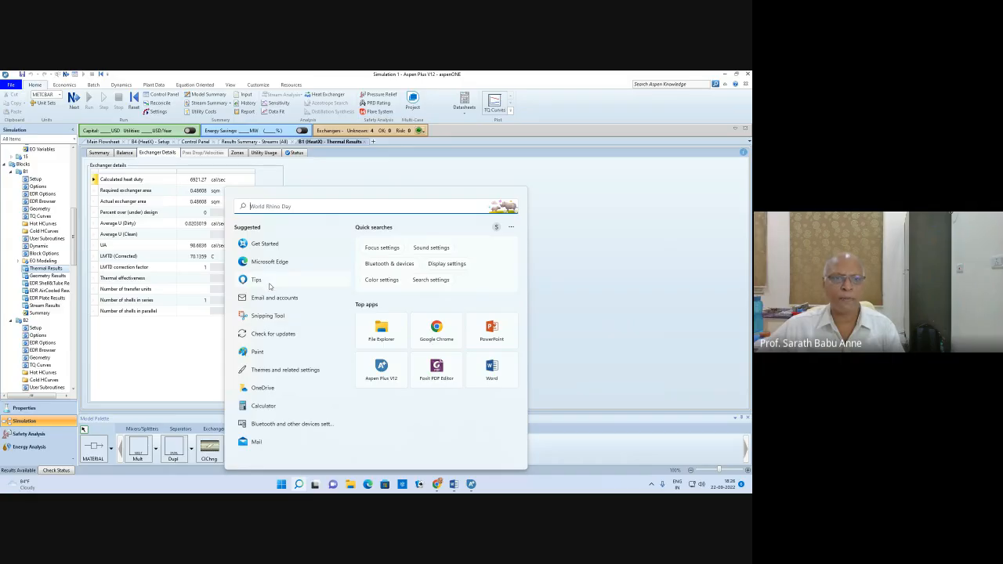
left_click(263, 406)
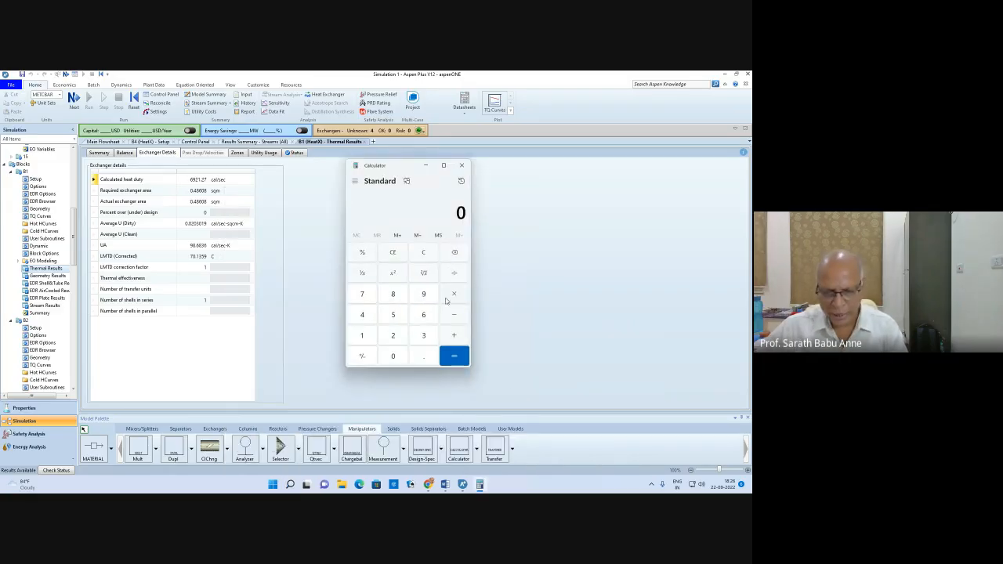
type(".4")
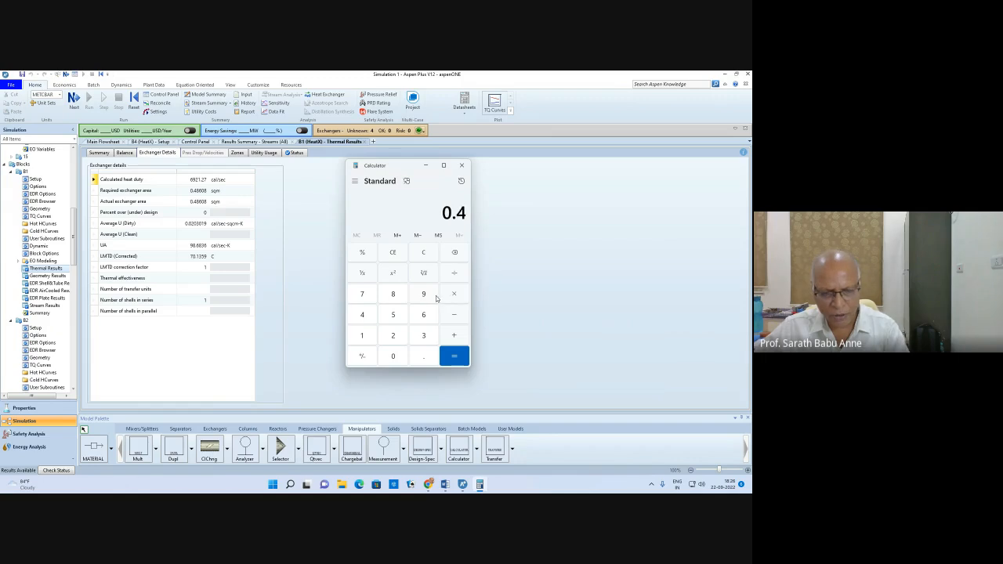
type("8")
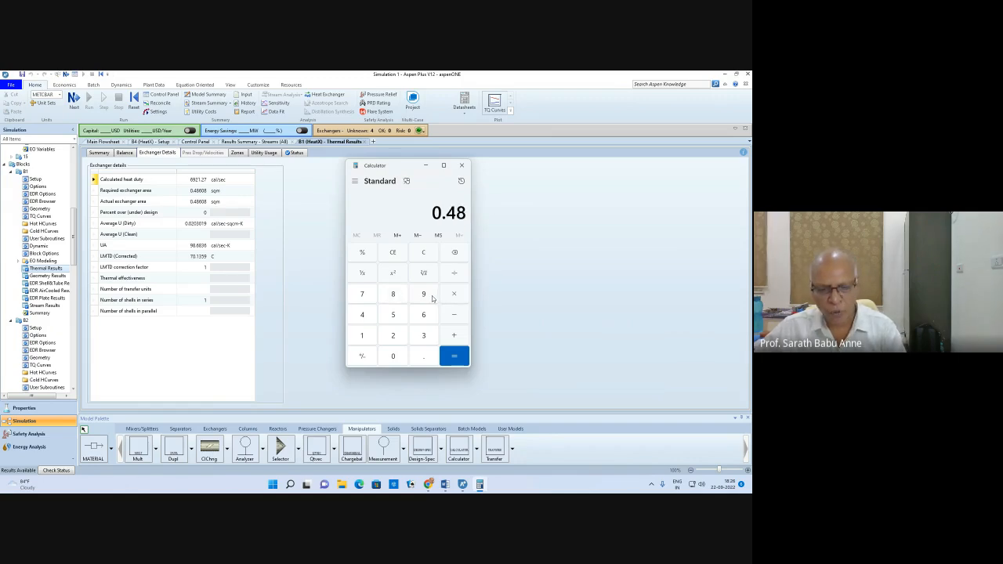
type("608")
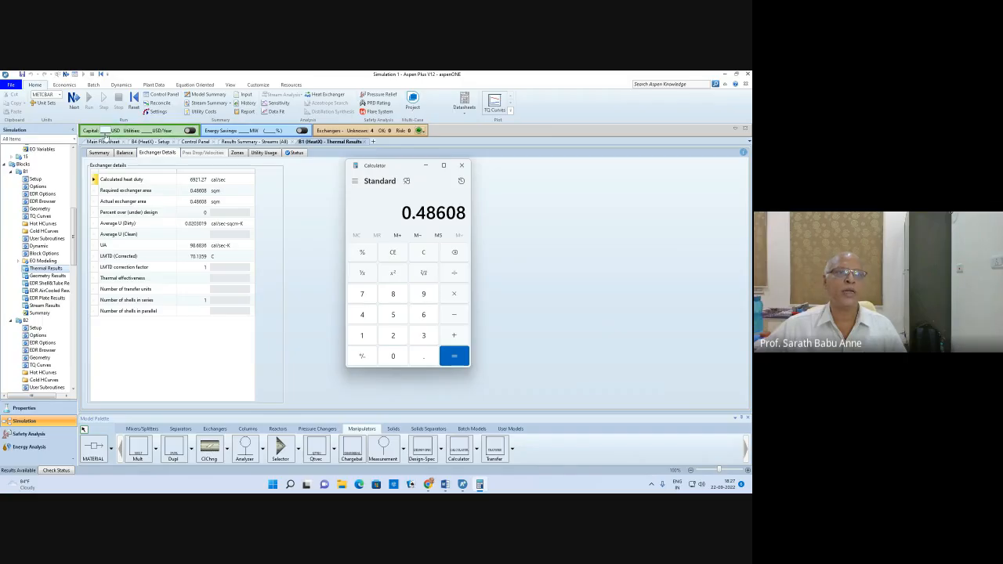
Return to the Aspen Plus flowsheet, open exchanger B2's thermal results and view its exchanger details for the required area
left_click(104, 142)
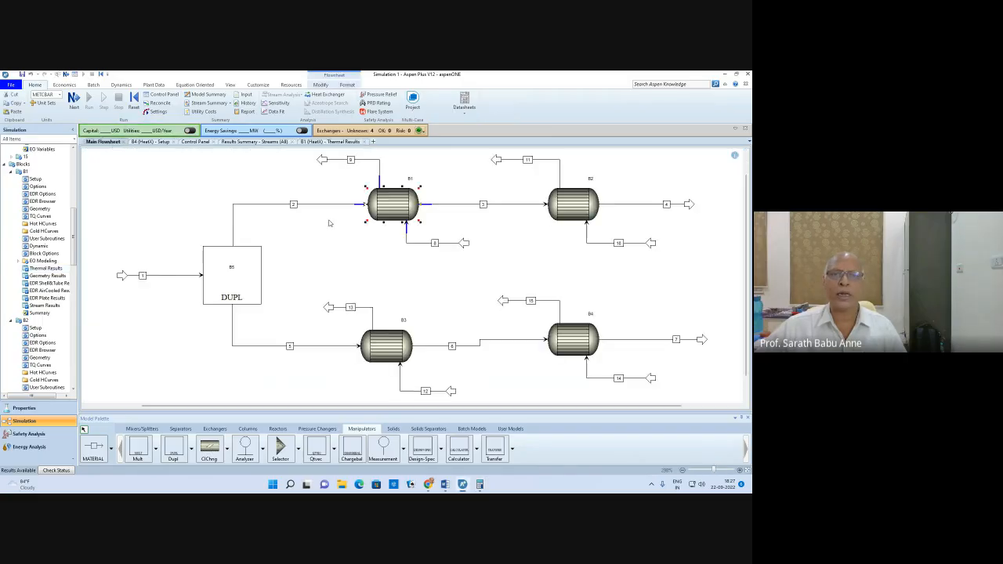
right_click(576, 203)
left_click(583, 206)
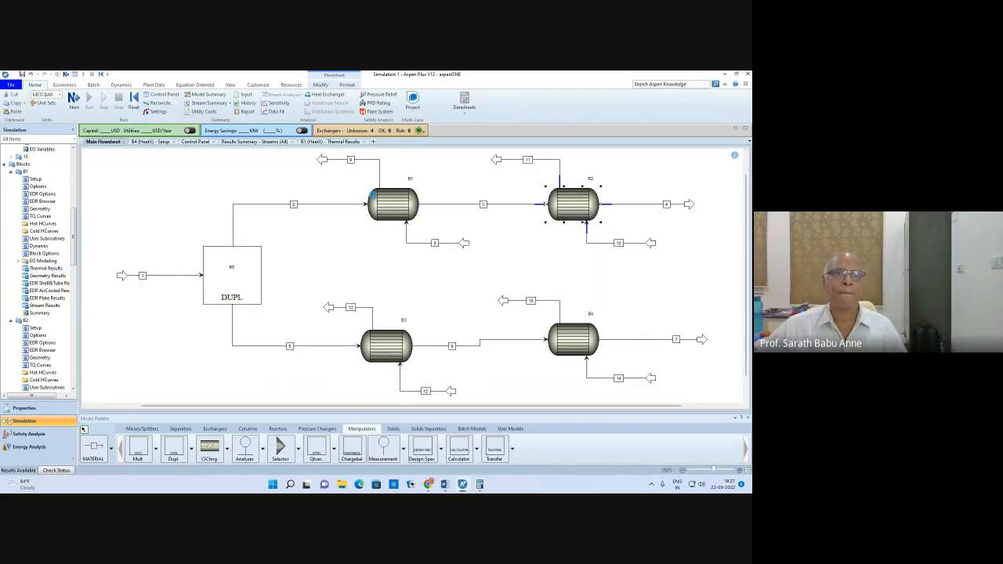
left_click(157, 152)
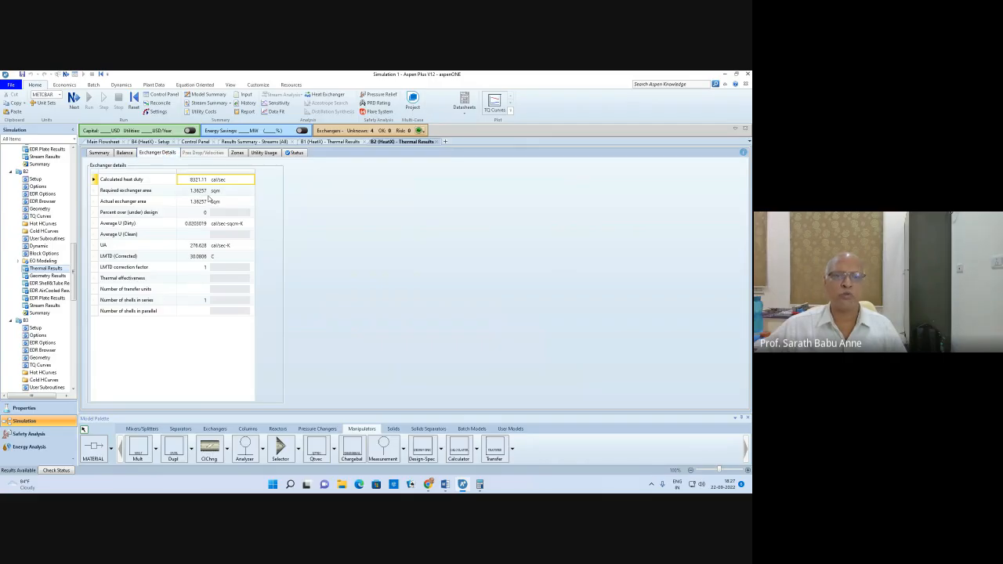
Switch to Calculator, add B2's required area of 1.36257 to the B1 area, compute the total and minimize the calculator
left_click(481, 484)
left_click(444, 356)
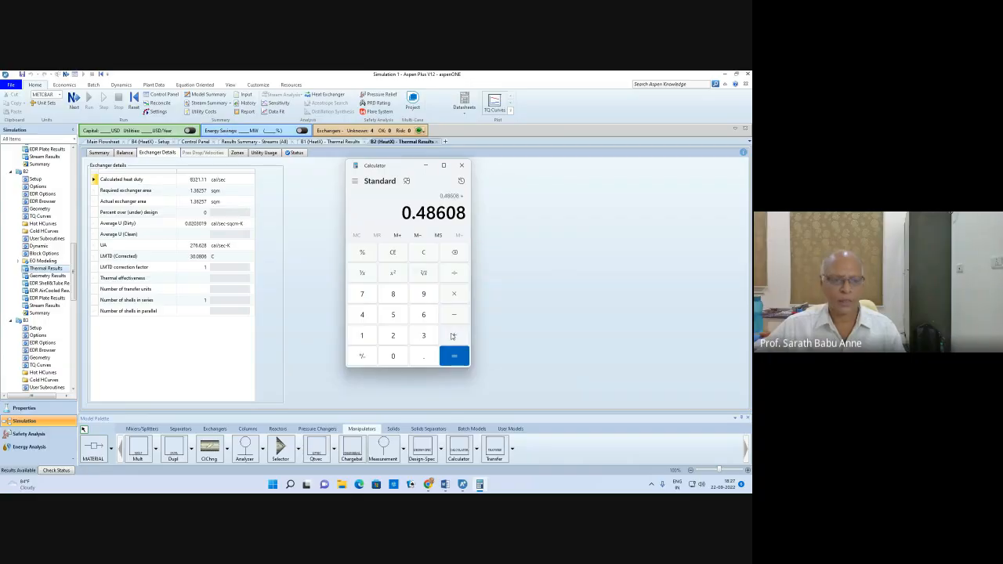
left_click(365, 337)
left_click(423, 358)
left_click(424, 336)
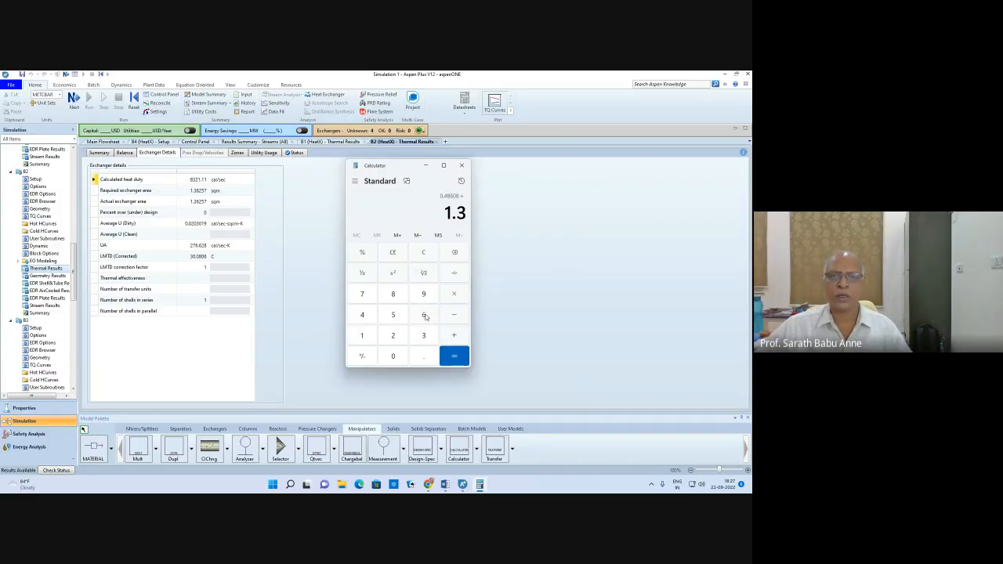
left_click(424, 315)
left_click(392, 336)
left_click(393, 314)
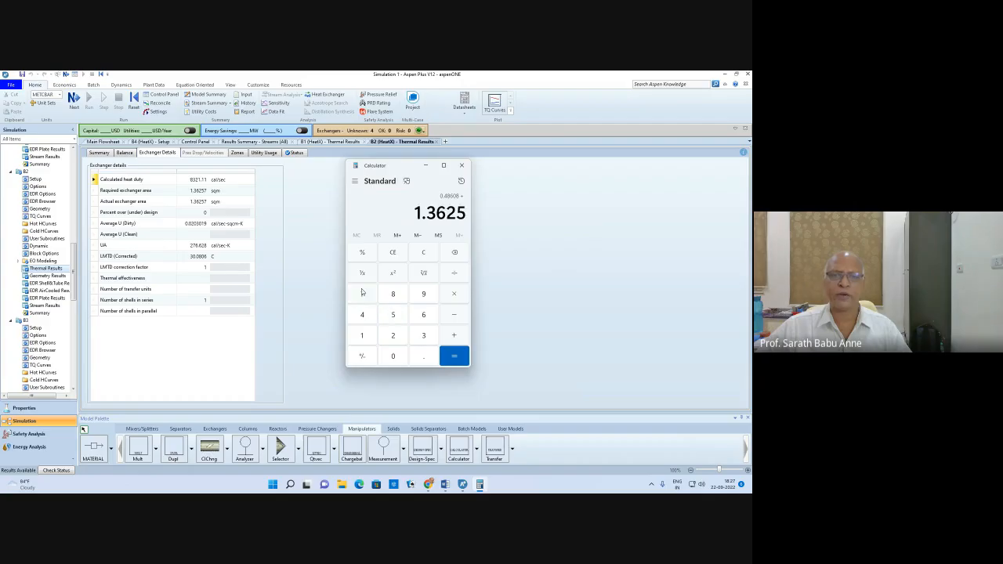
left_click(361, 293)
left_click(454, 357)
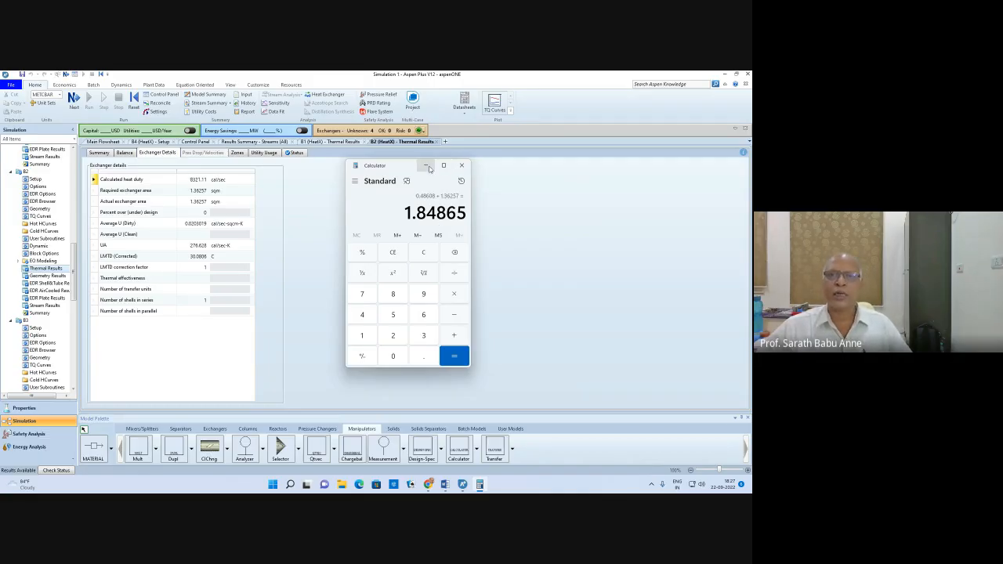
left_click(425, 165)
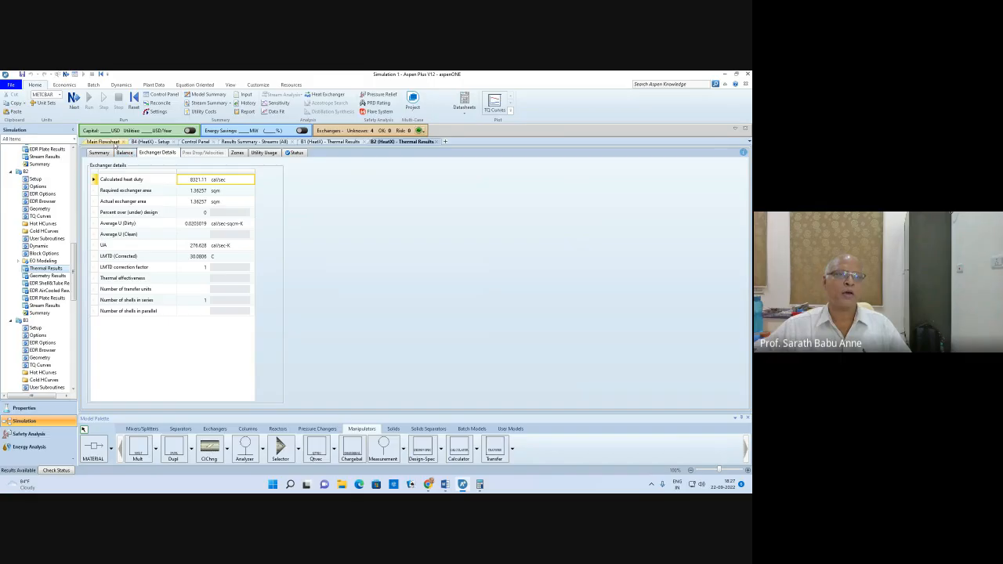
Open exchanger B3's thermal results from the main flowsheet, view its exchanger details for the required area, and bring Calculator back up
left_click(110, 142)
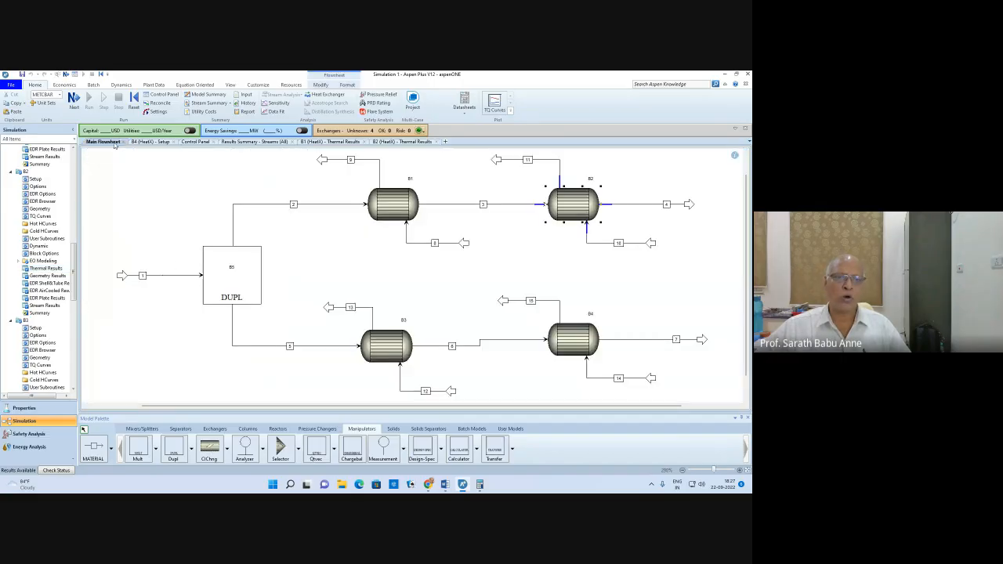
right_click(384, 350)
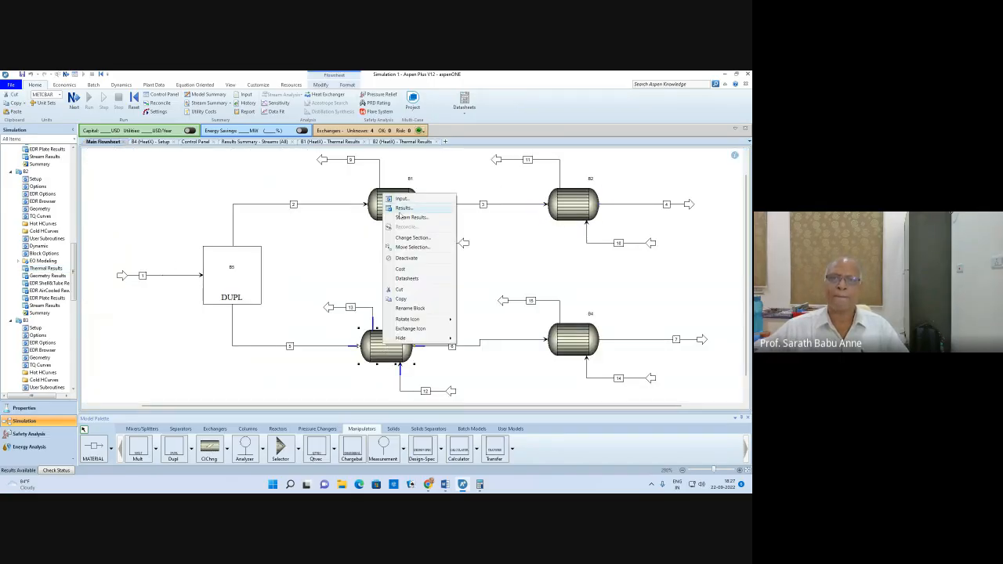
left_click(402, 209)
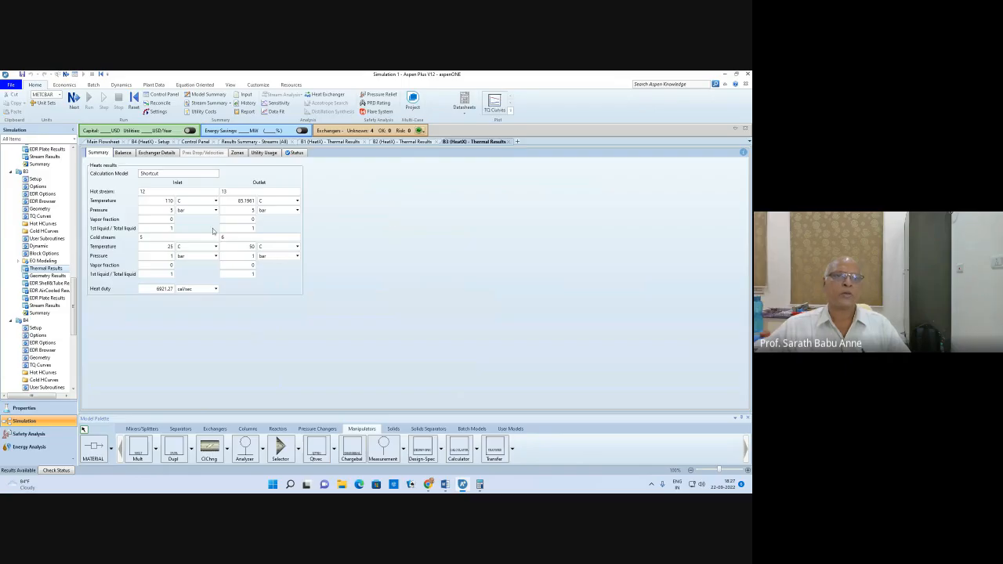
left_click(156, 153)
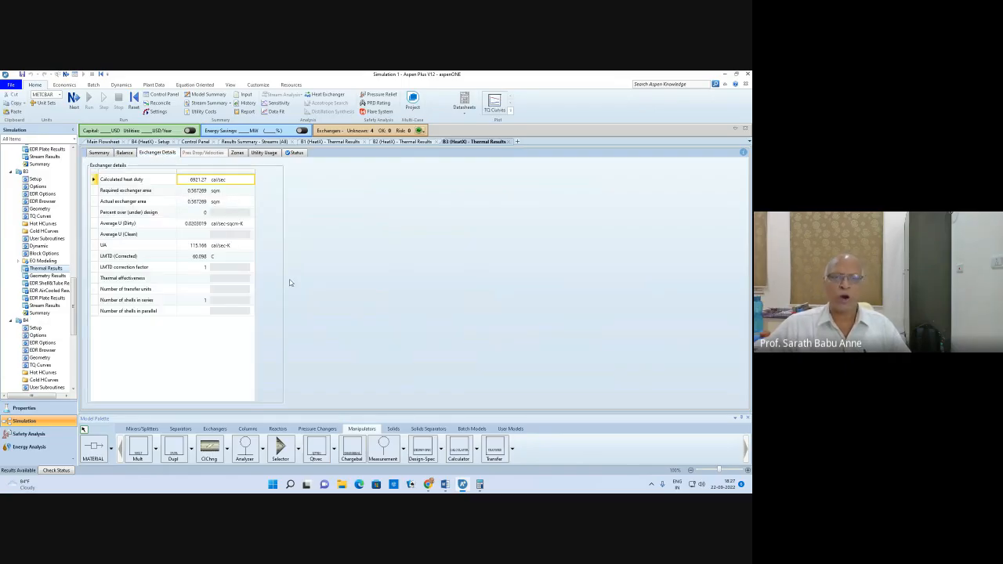
left_click(478, 485)
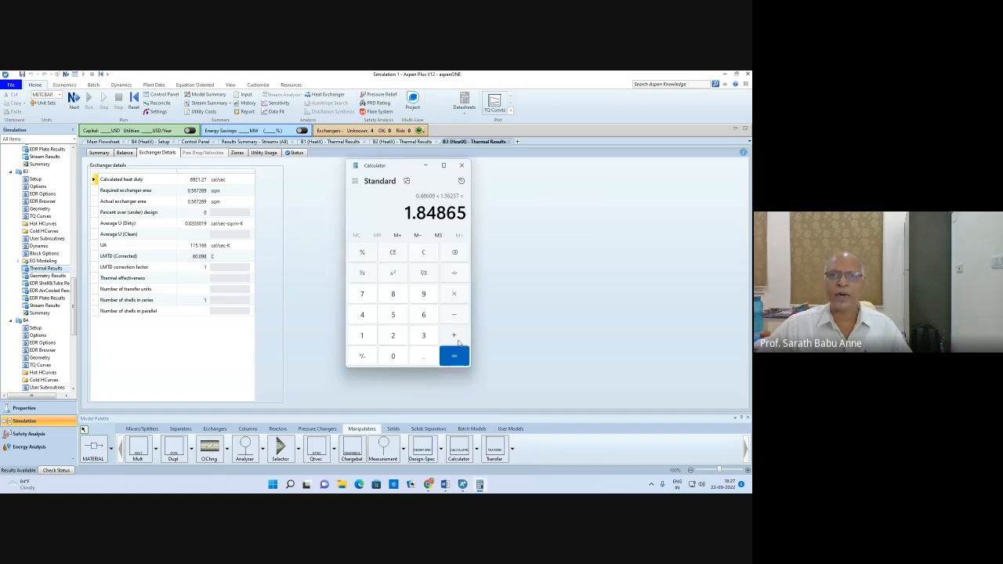
Clear the calculator and enter B3's required exchanger area, 0.567269
left_click(421, 253)
left_click(423, 356)
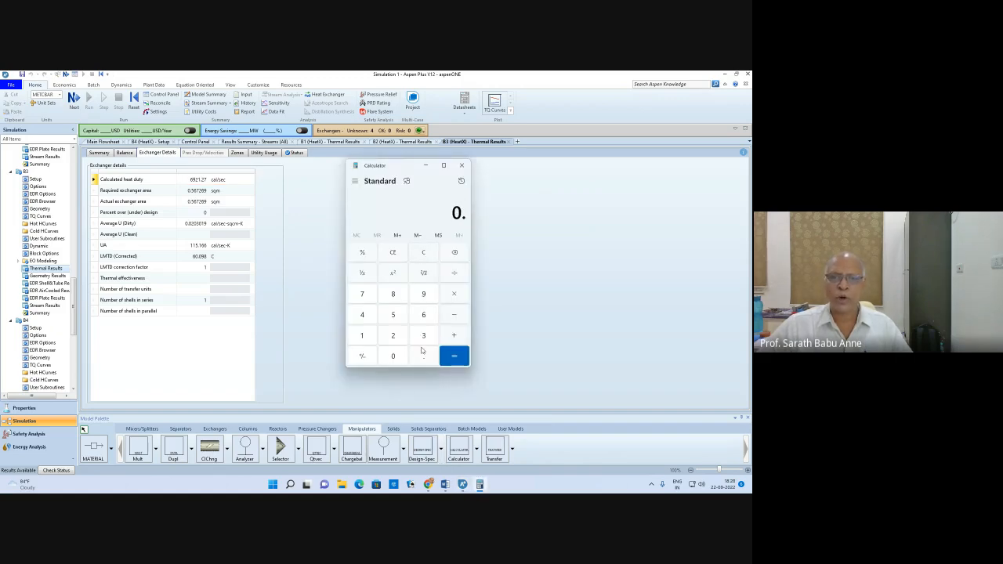
left_click(393, 315)
left_click(423, 315)
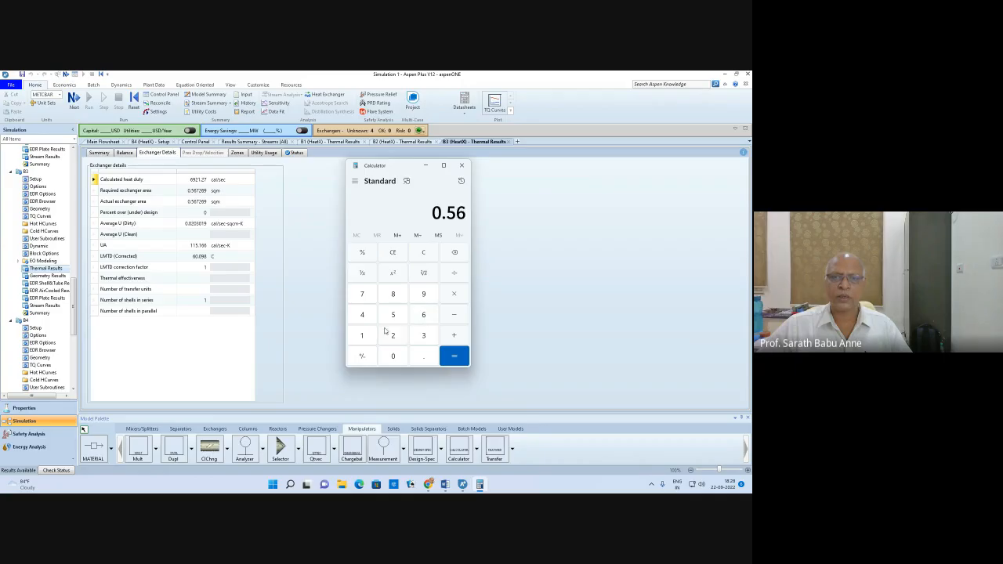
left_click(362, 294)
left_click(392, 335)
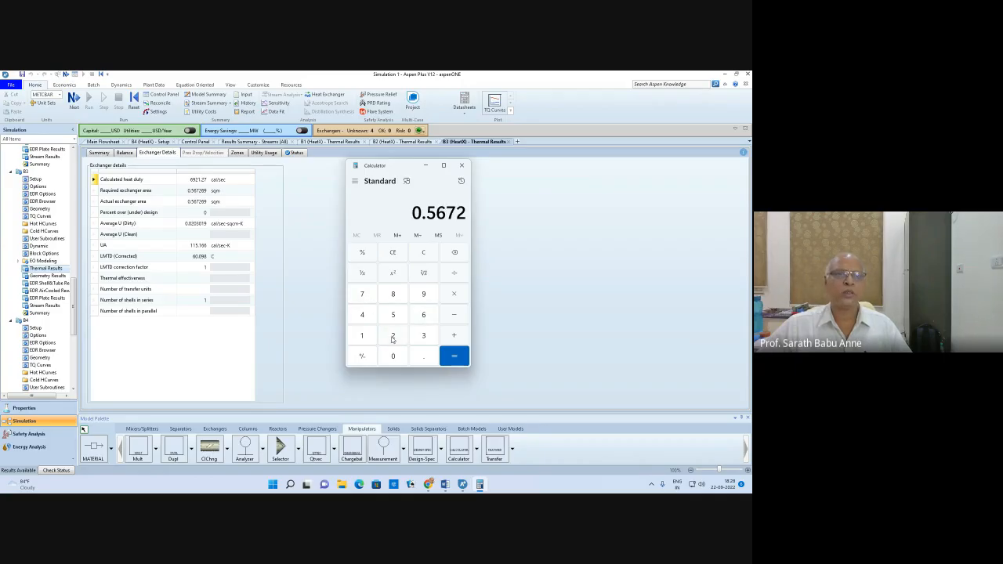
left_click(423, 315)
left_click(423, 294)
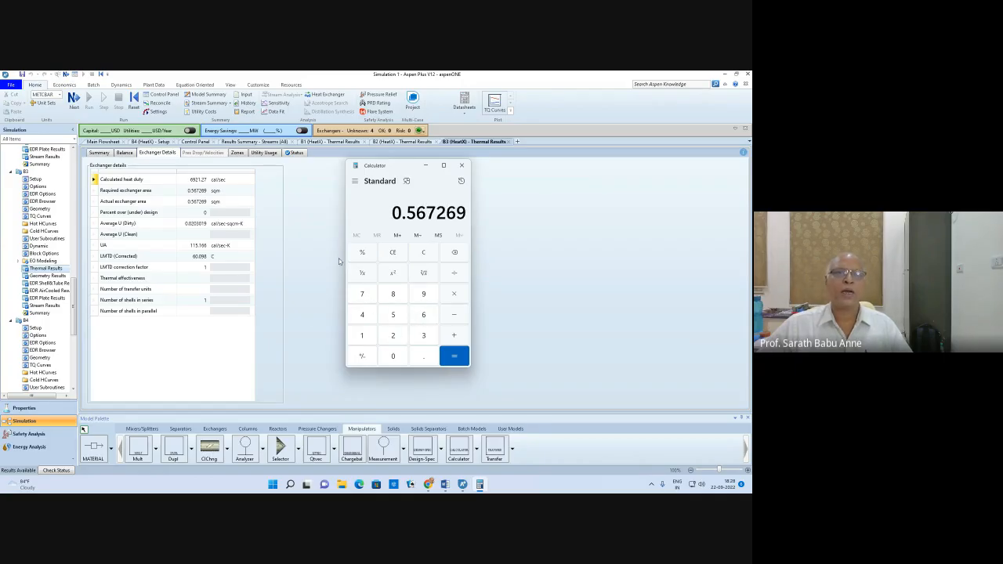
Return to the Aspen Plus flowsheet, open exchanger B4's thermal results and view its exchanger details for the required area
left_click(113, 142)
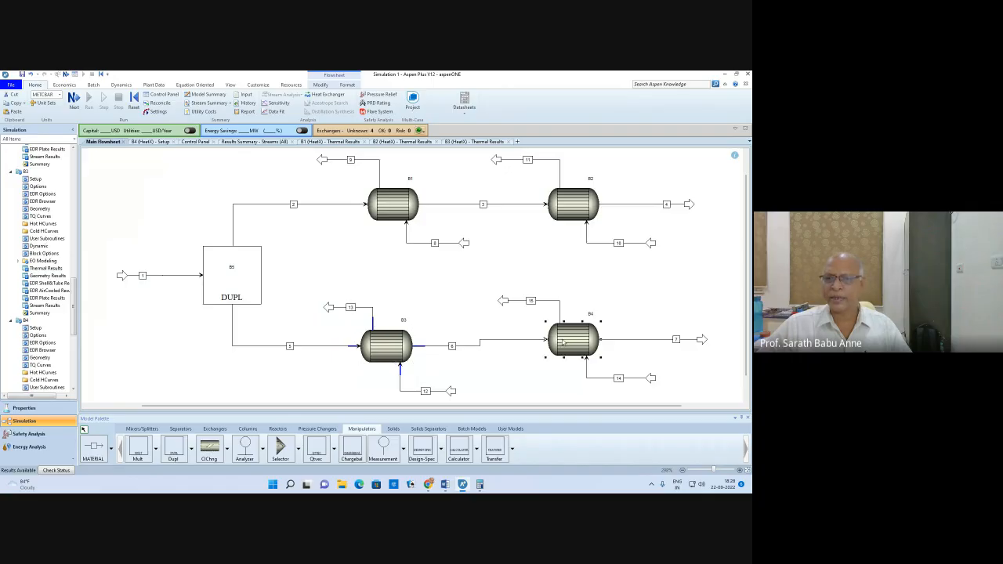
right_click(563, 341)
left_click(592, 202)
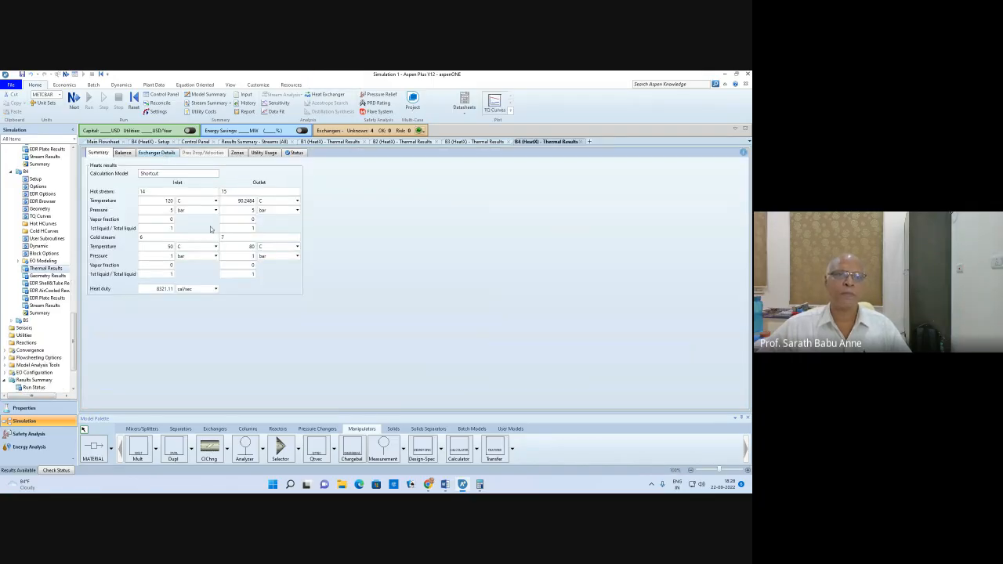
left_click(157, 153)
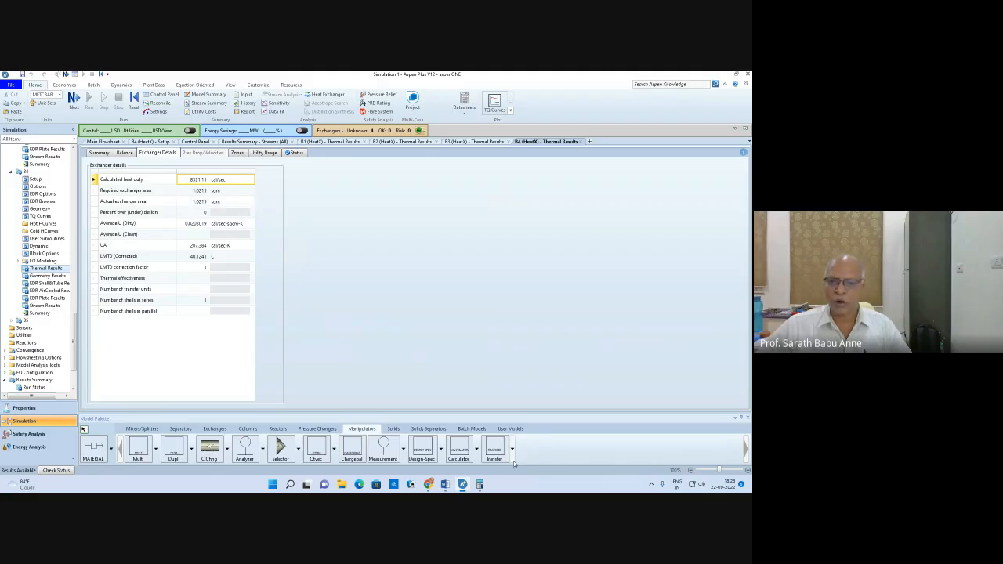
Switch to Calculator, add B4's required area of 1.0215 to the B3 area, compute the total, then close Calculator and B4's results
left_click(479, 485)
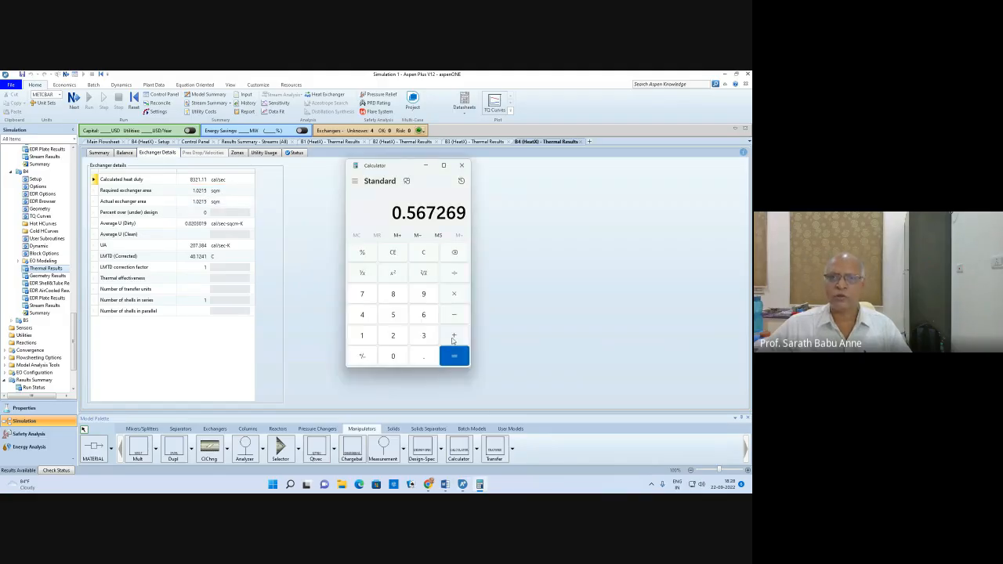
left_click(453, 336)
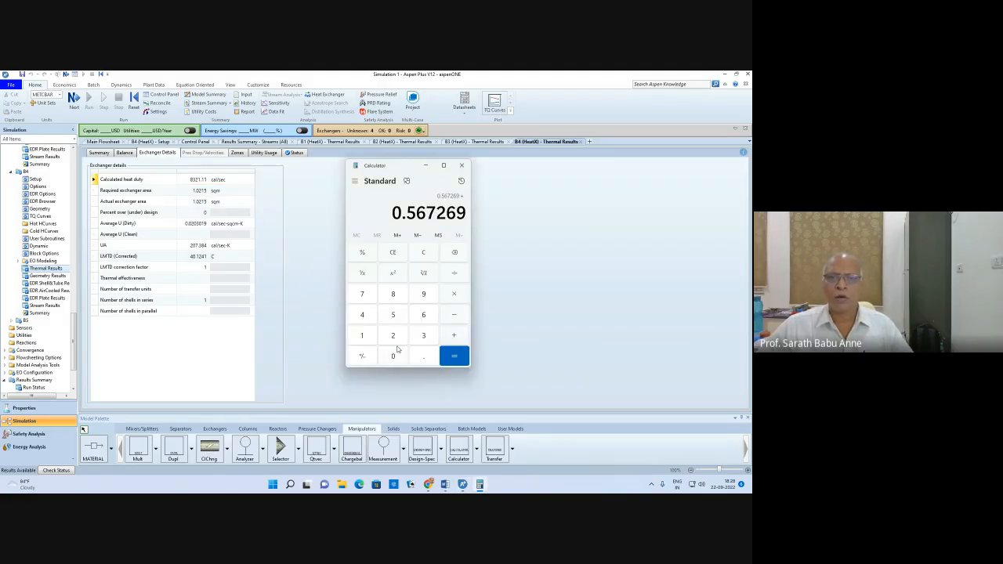
left_click(361, 336)
left_click(422, 359)
left_click(393, 357)
left_click(393, 335)
left_click(362, 335)
left_click(393, 315)
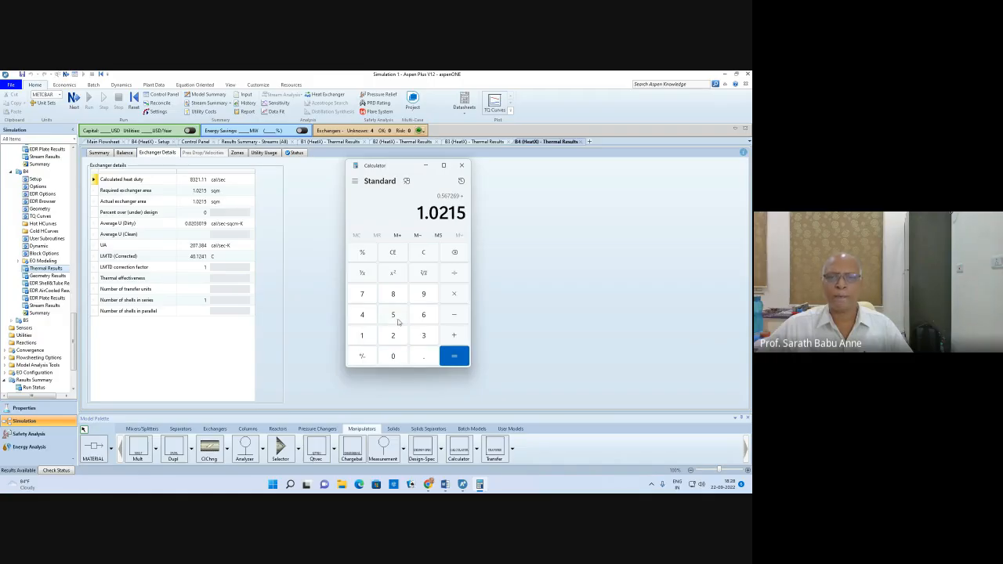
left_click(453, 357)
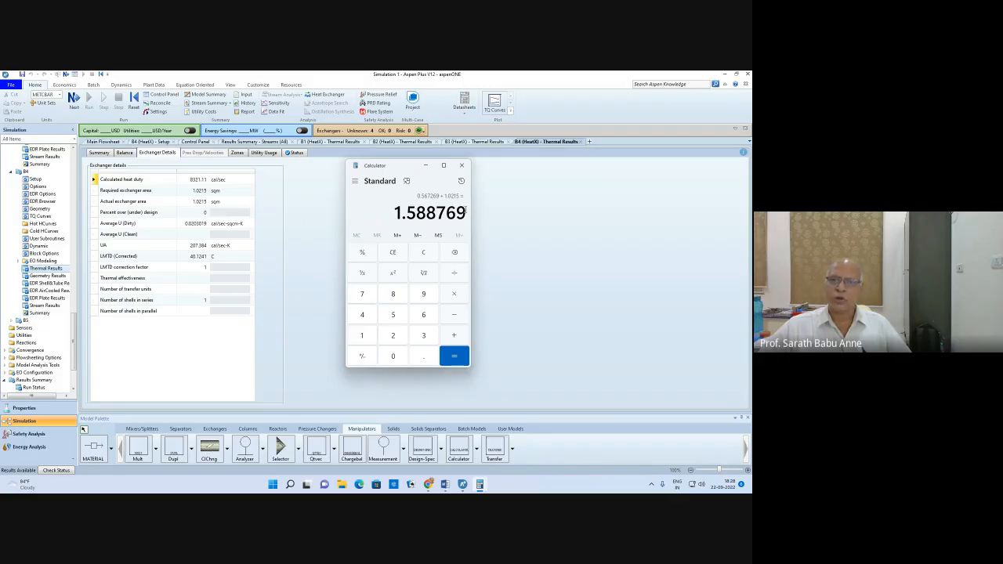
left_click(462, 166)
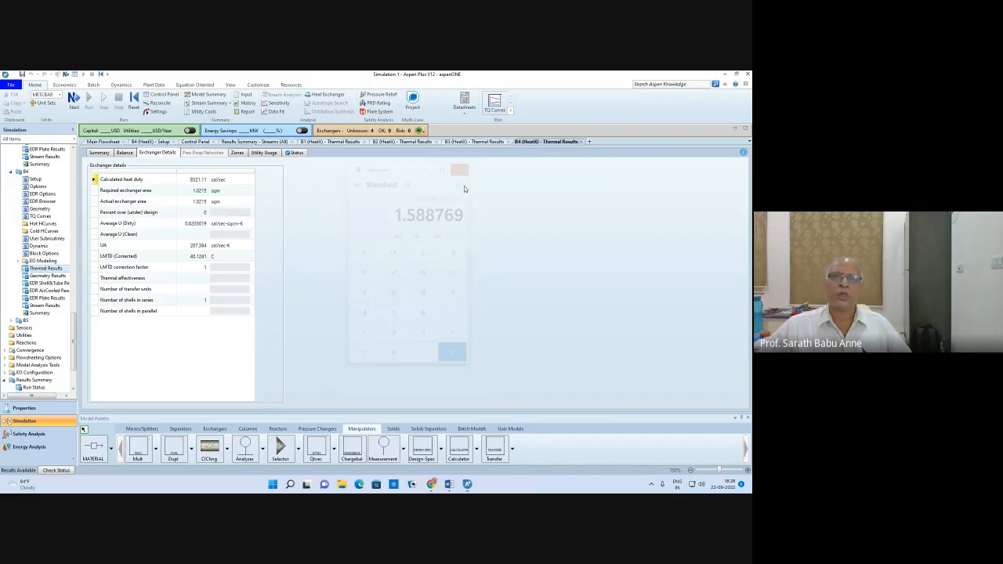
left_click(580, 141)
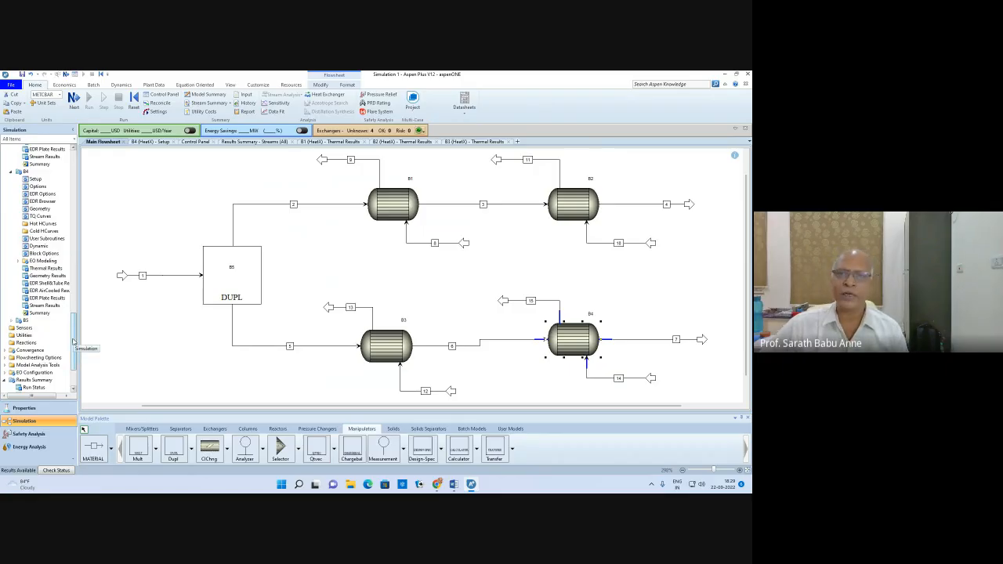
Create a new sensitivity analysis under Model Analysis Tools, accepting the proposed ID
scroll(74, 339, "down", 3)
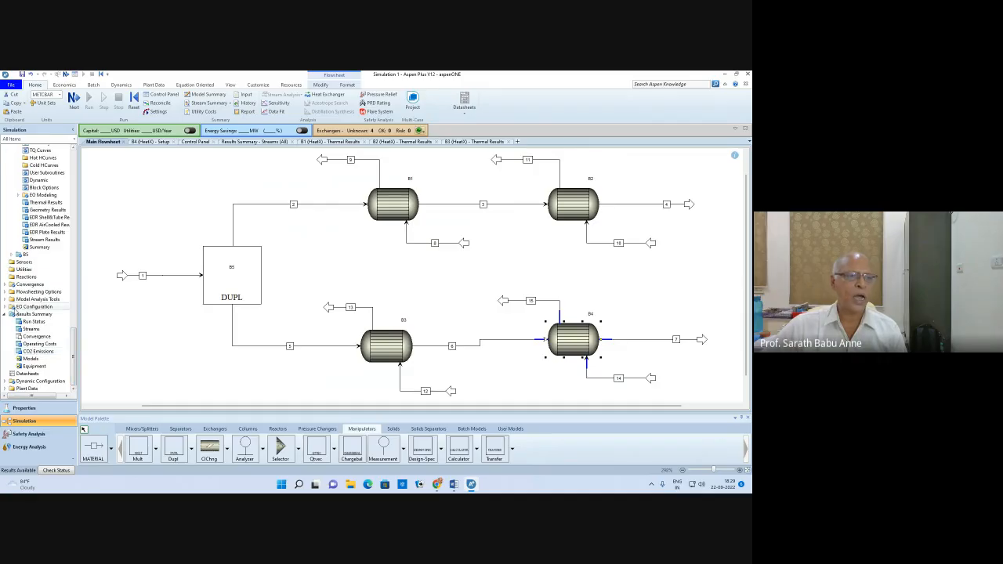
left_click(5, 299)
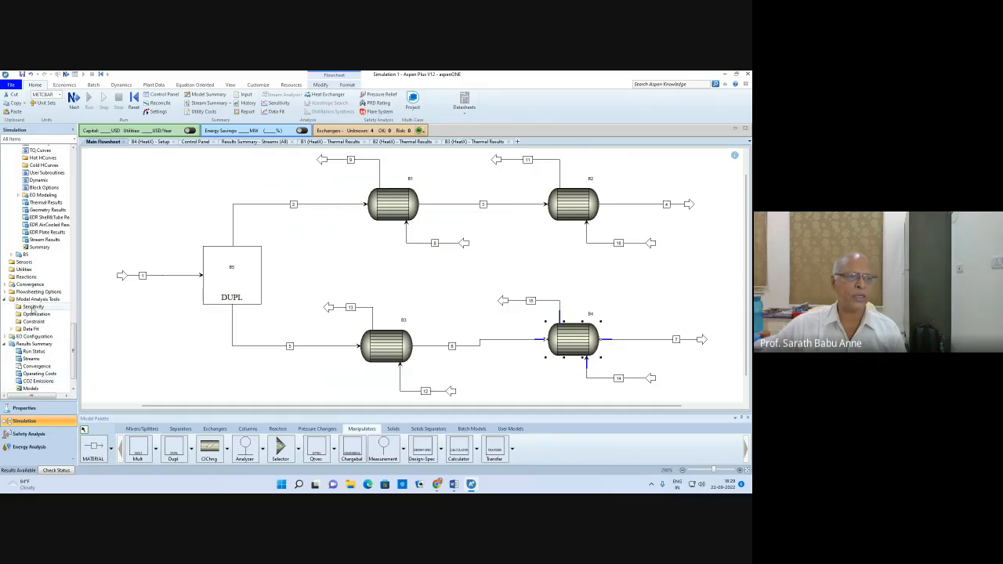
left_click(33, 307)
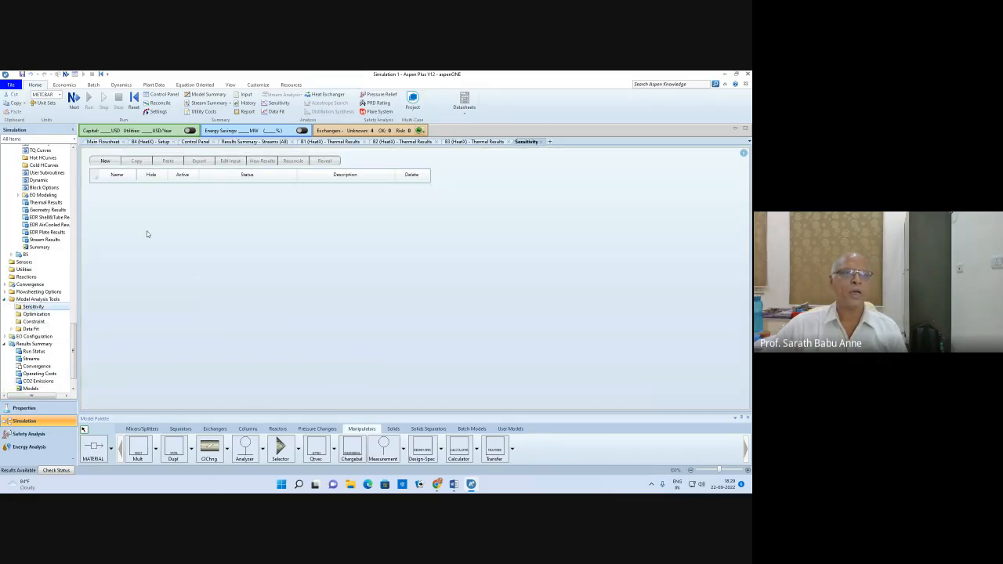
left_click(105, 160)
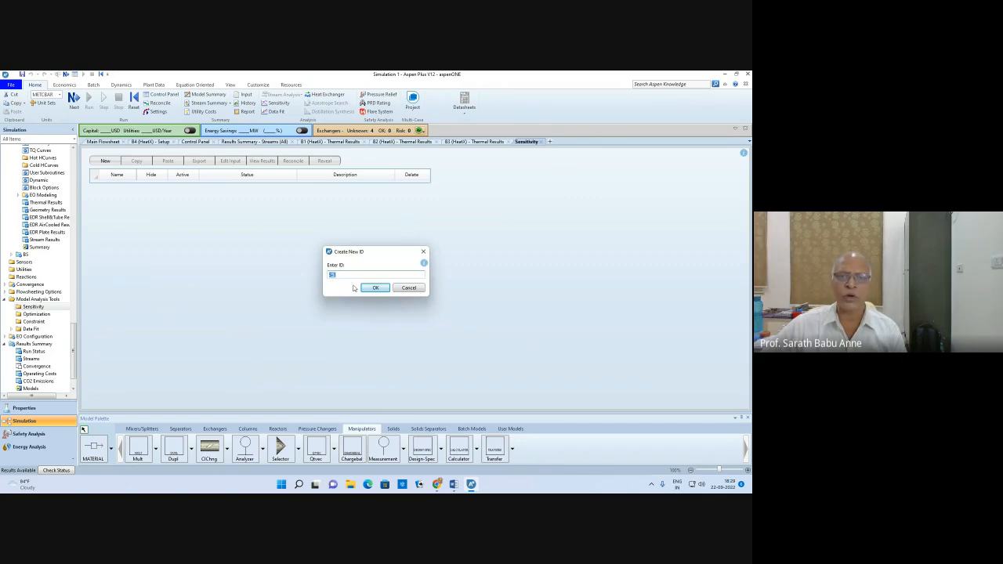
left_click(373, 288)
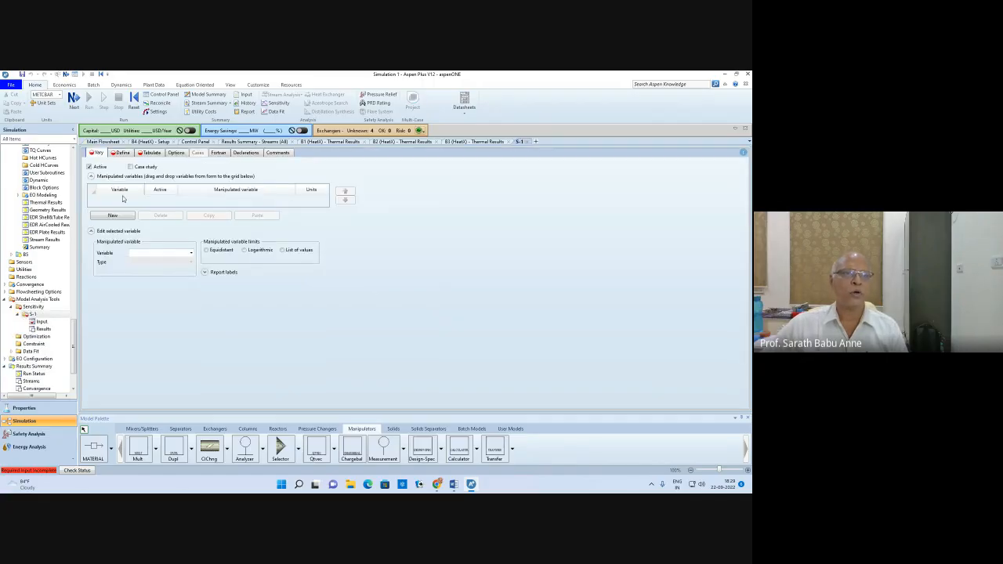
Add a new manipulated variable of type Block-Var for block B1, using its cold-stream outlet temperature variable T-COLD
left_click(190, 253)
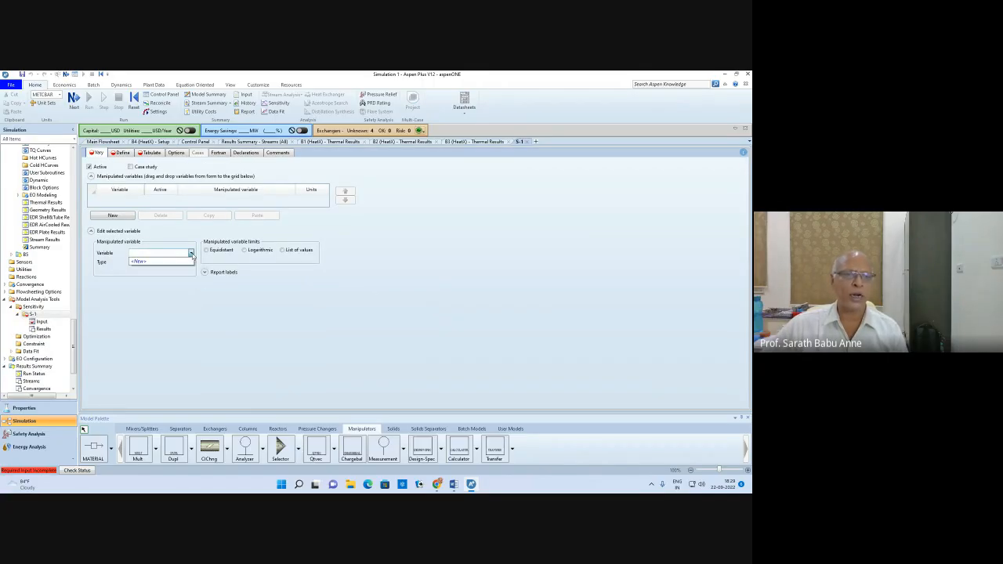
left_click(167, 262)
left_click(190, 262)
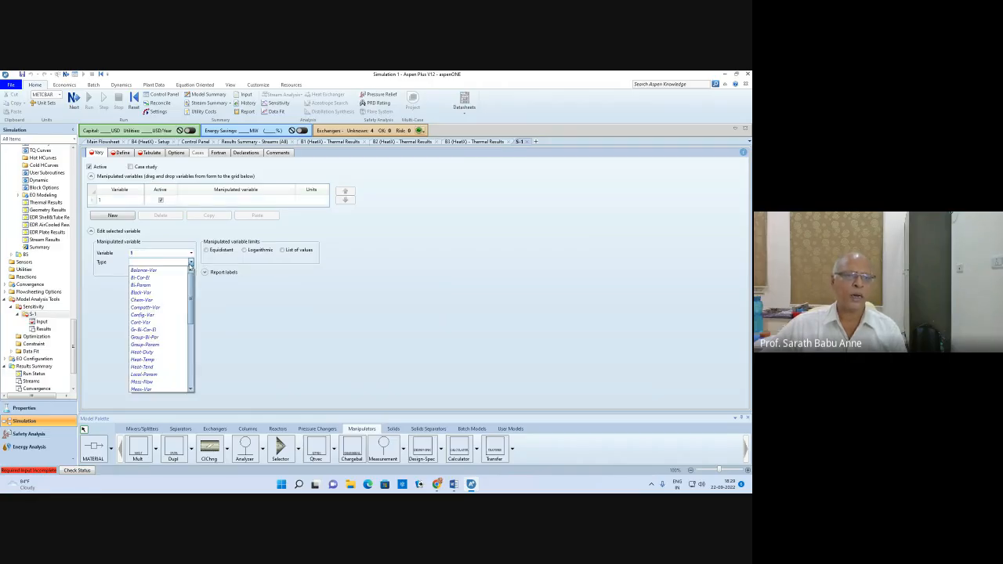
left_click(138, 293)
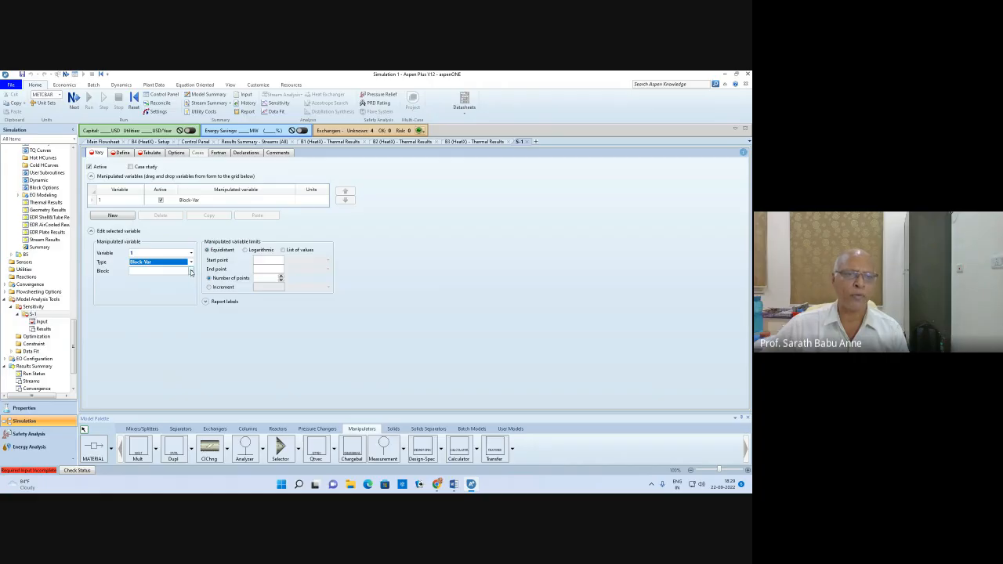
left_click(191, 271)
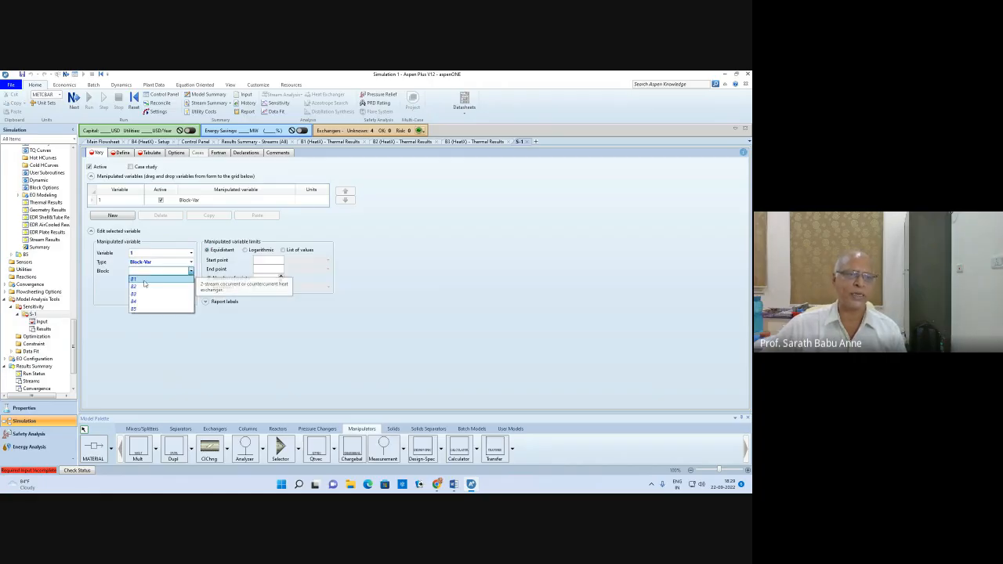
left_click(144, 280)
left_click(179, 281)
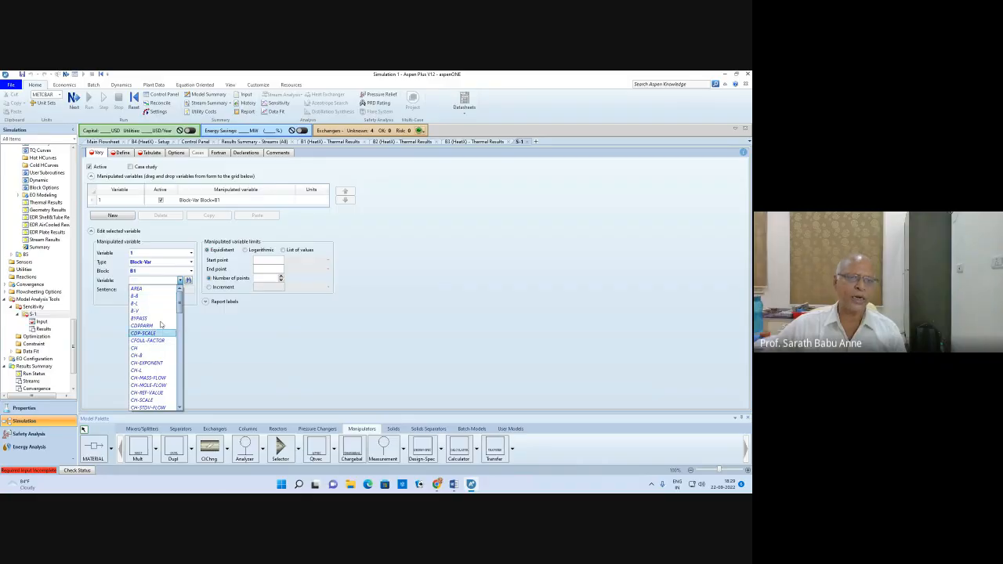
left_click_drag(180, 302, 181, 378)
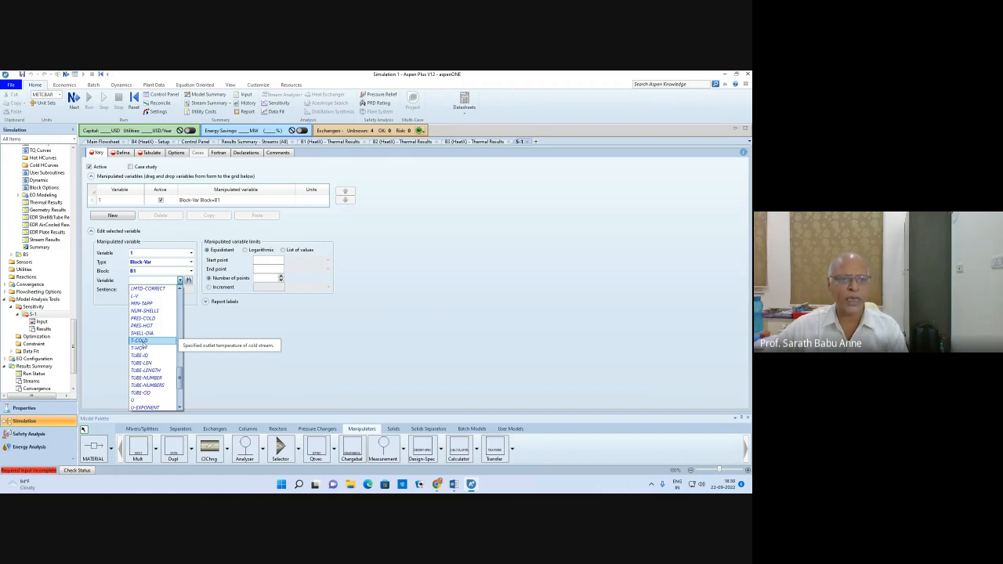
left_click(143, 342)
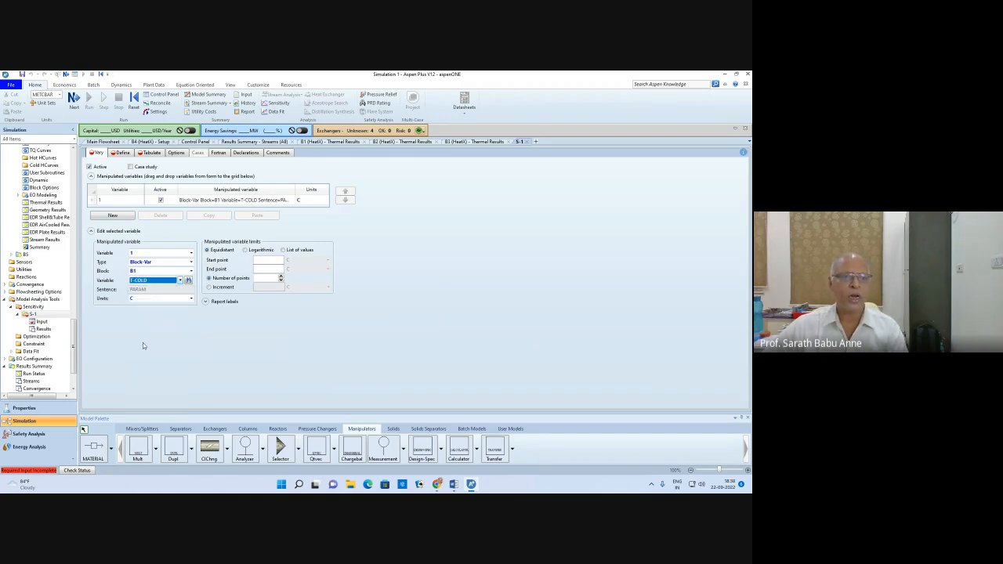
Vary B1's T-COLD equidistantly from 30 to 75 C in increments of 1
left_click(264, 259)
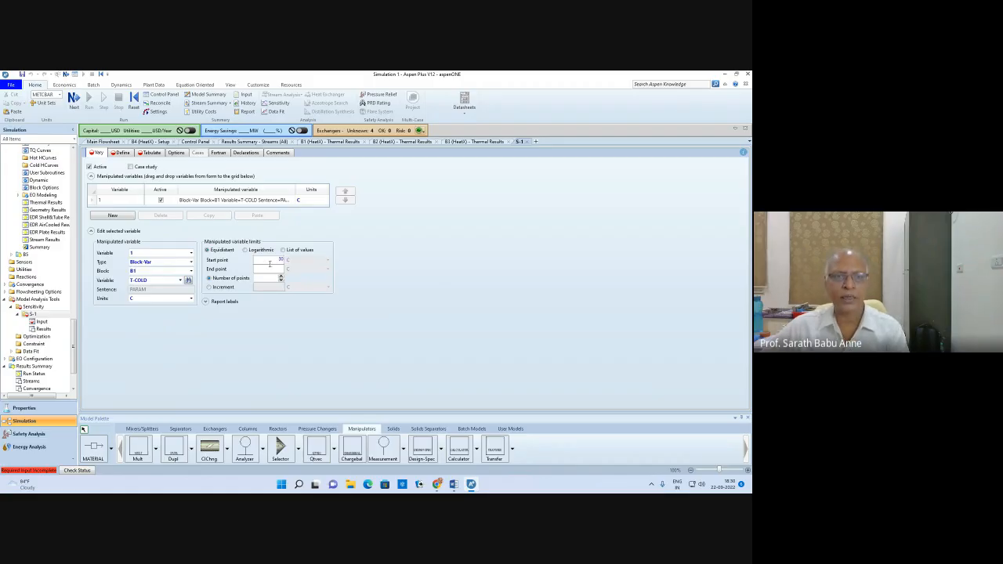
left_click(281, 269)
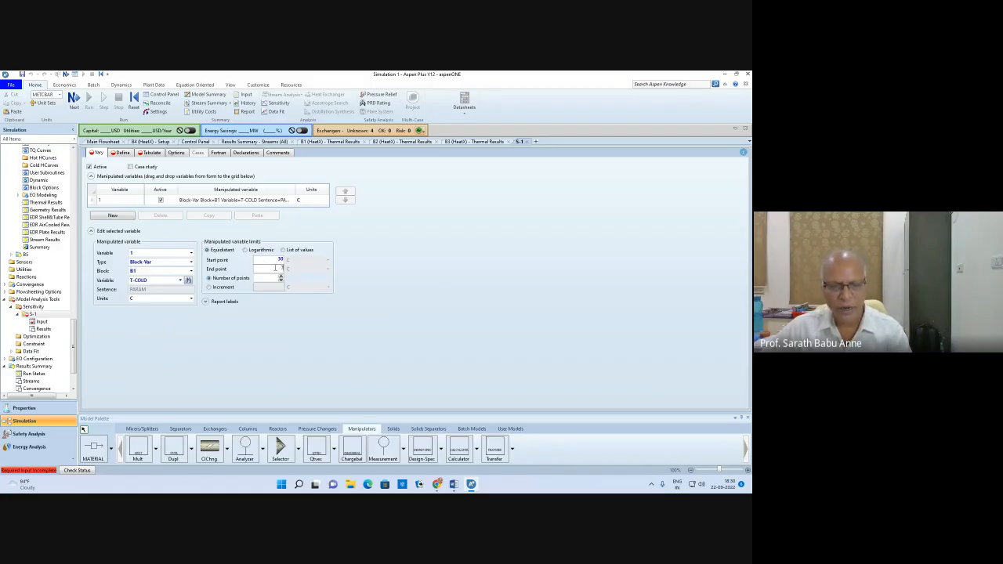
type("75")
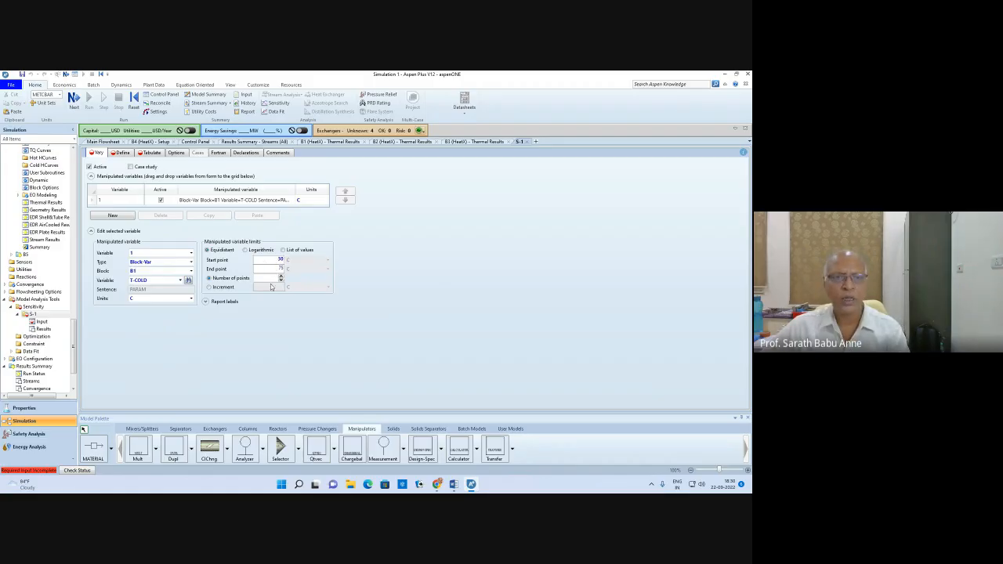
left_click(213, 288)
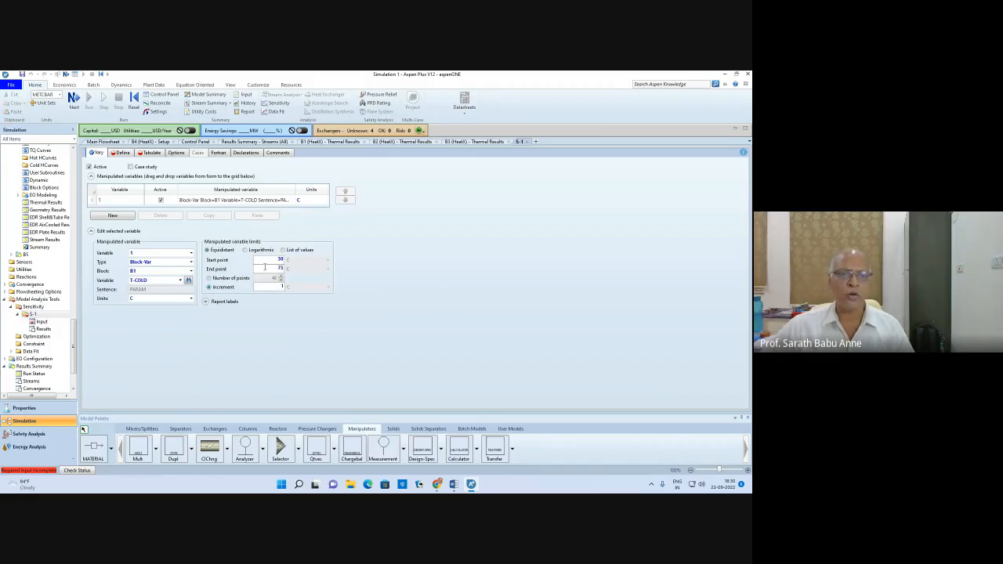
Check the exchanger layout on the main flowsheet, return to the sensitivity analysis and add a sampled variable named H11A
left_click(103, 141)
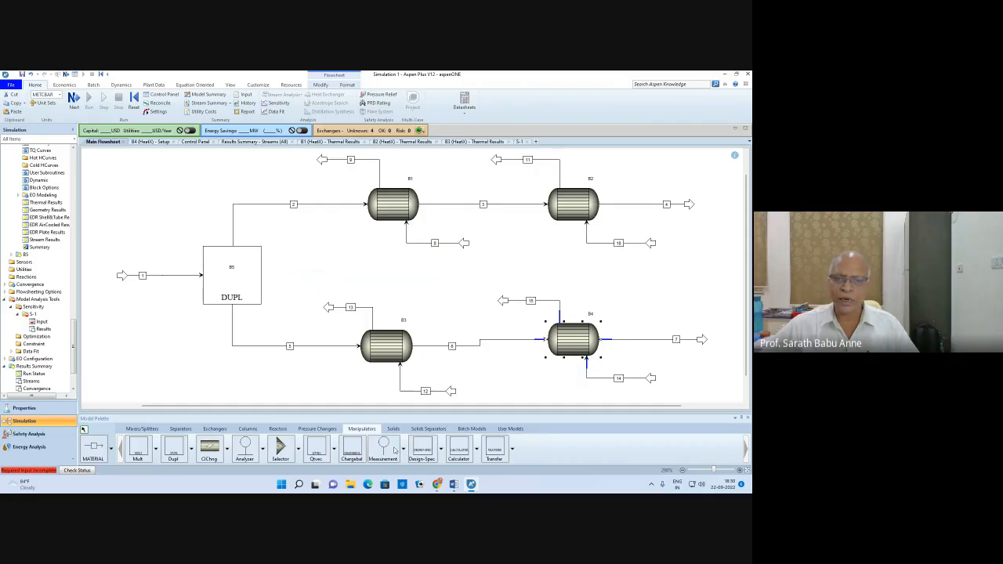
left_click(521, 142)
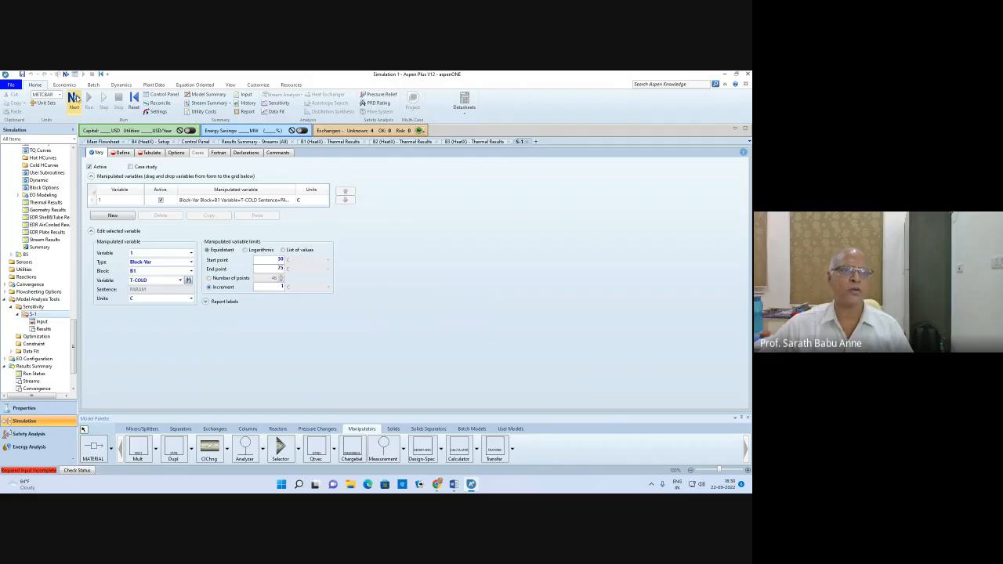
left_click(74, 98)
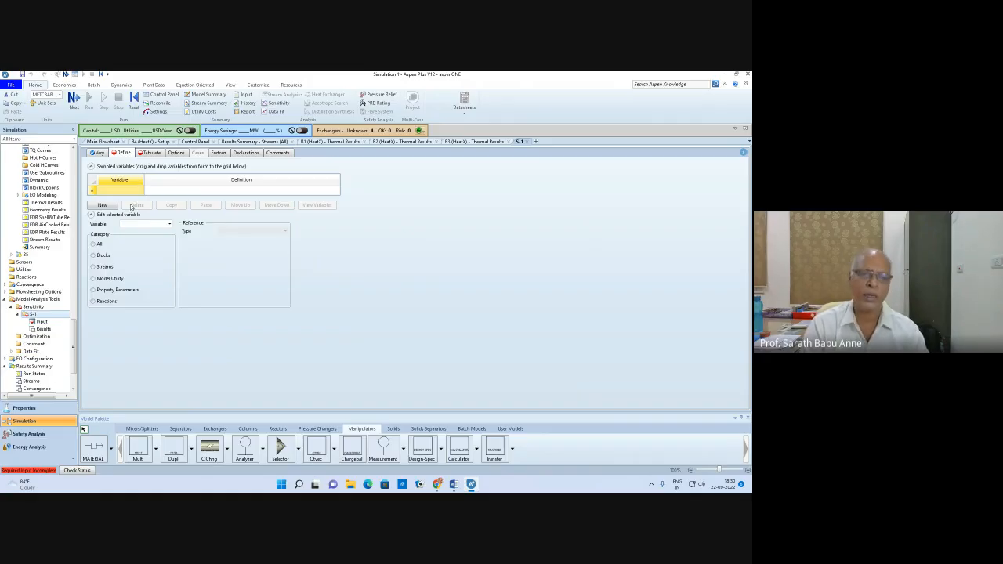
type("H11A")
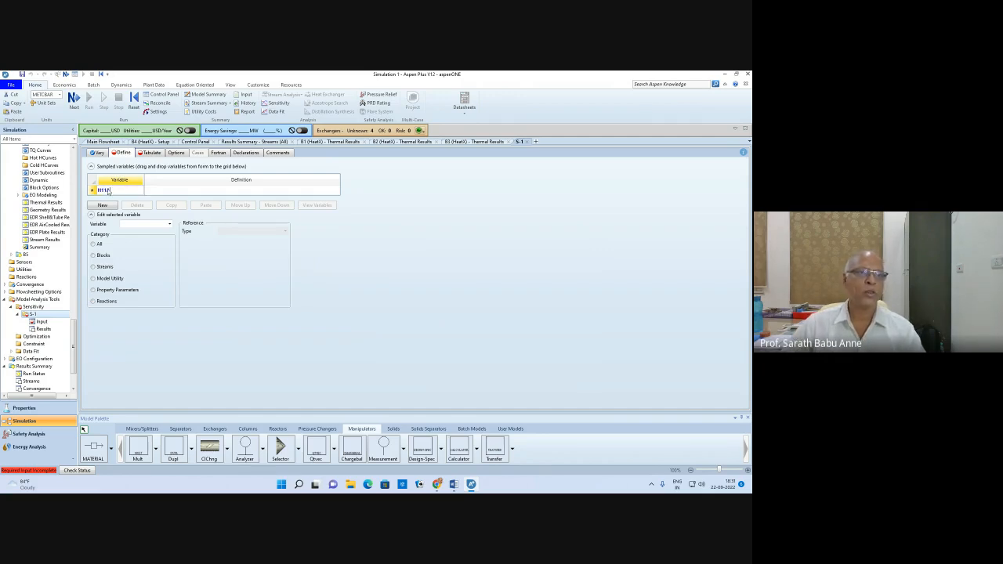
left_click(94, 194)
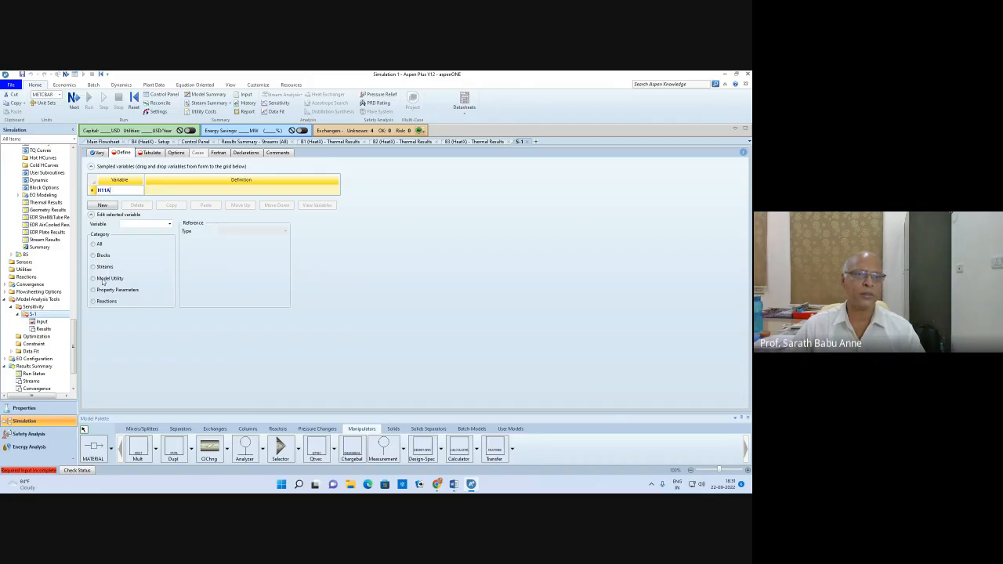
key("Return")
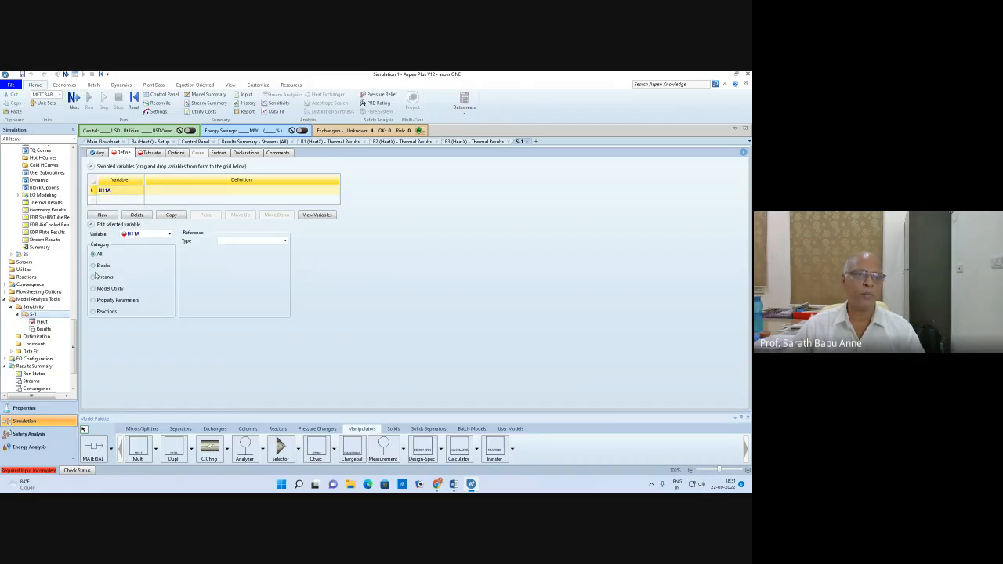
Define the sampled variable H11A as a Block-Var for block B1 using AREA-CALC
left_click(93, 265)
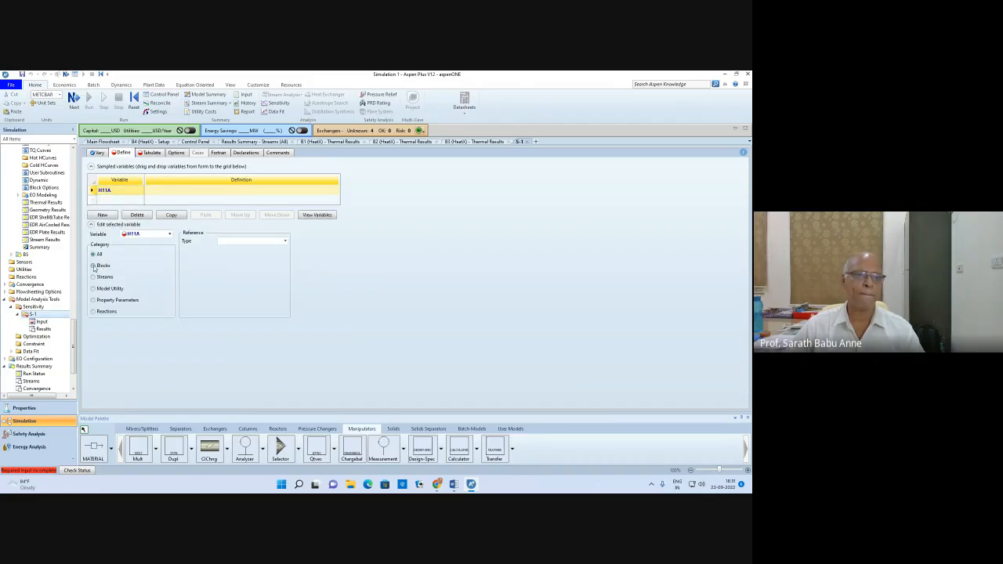
left_click(284, 243)
left_click(279, 249)
left_click(285, 249)
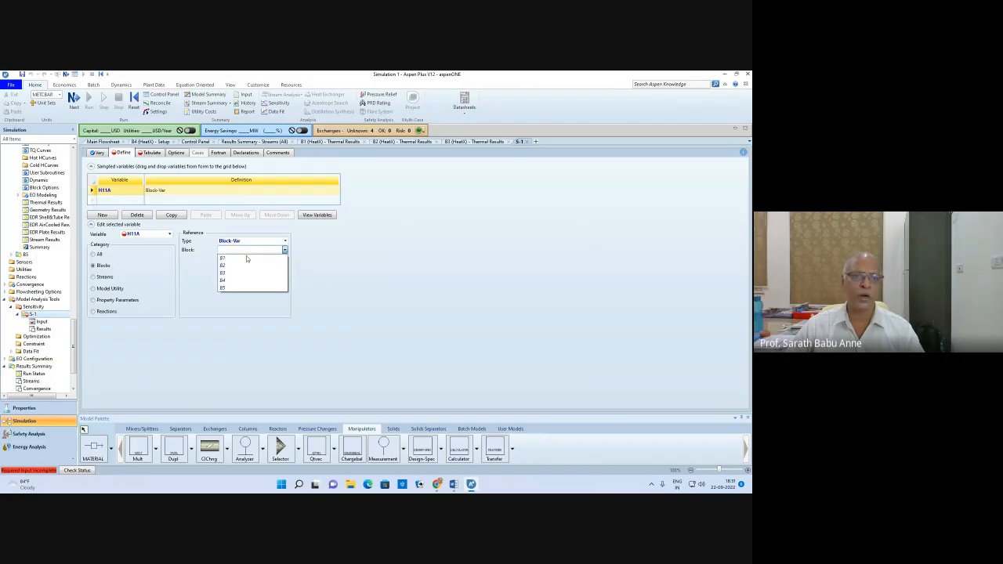
left_click(246, 258)
left_click(273, 259)
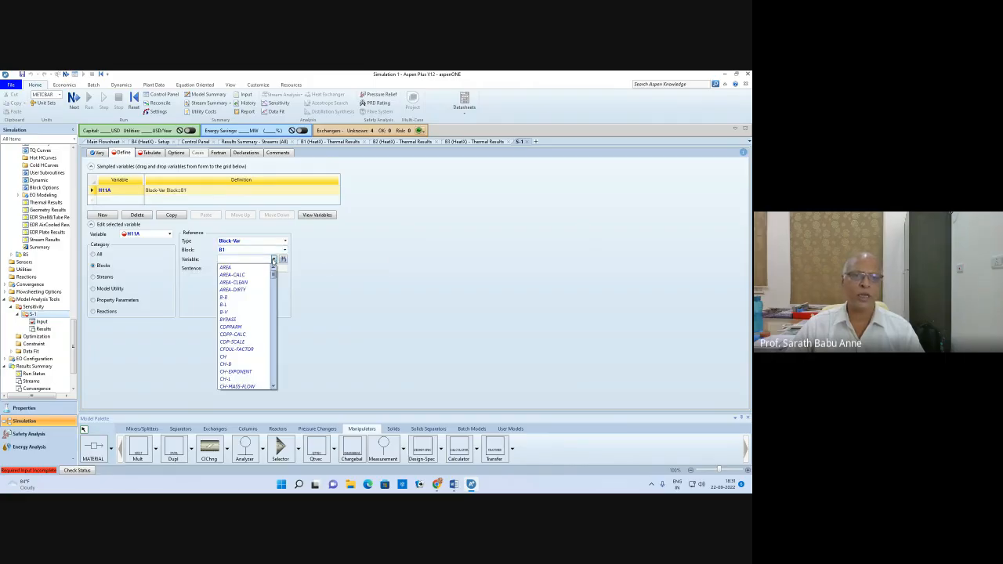
left_click(233, 275)
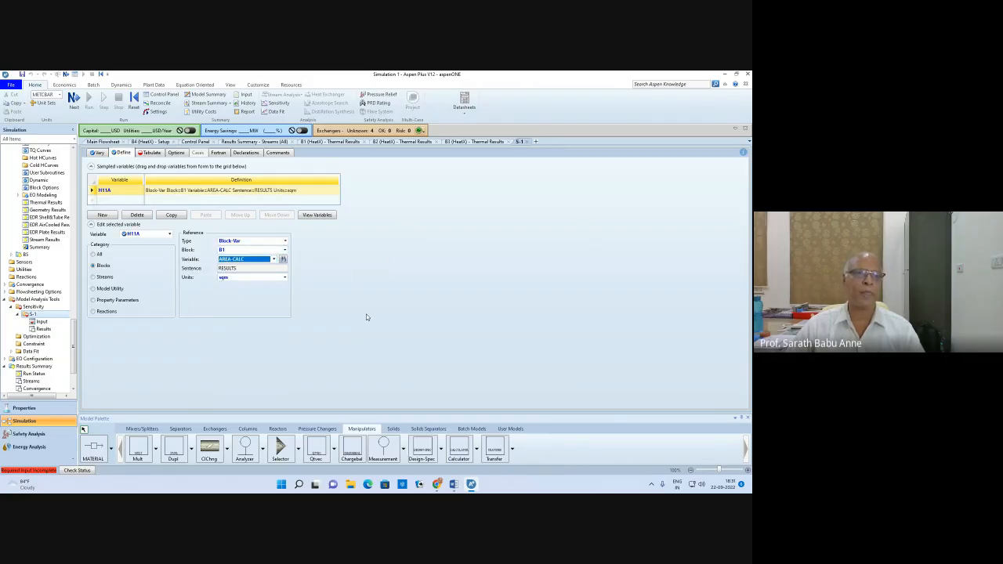
Add a second sampled variable H21A and define it as a Block-Var for block B2 using AREA-CALC
left_click(110, 201)
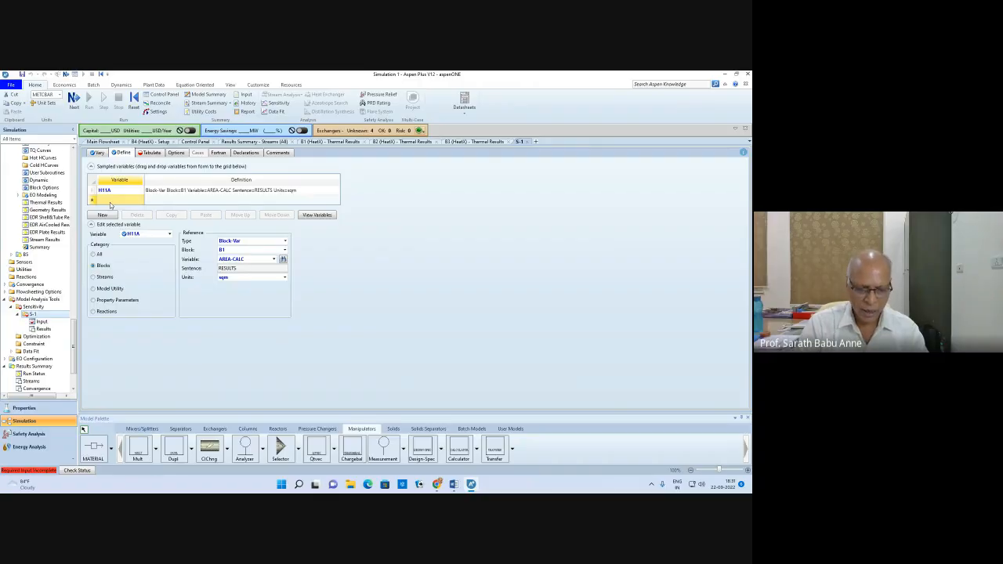
type("H21")
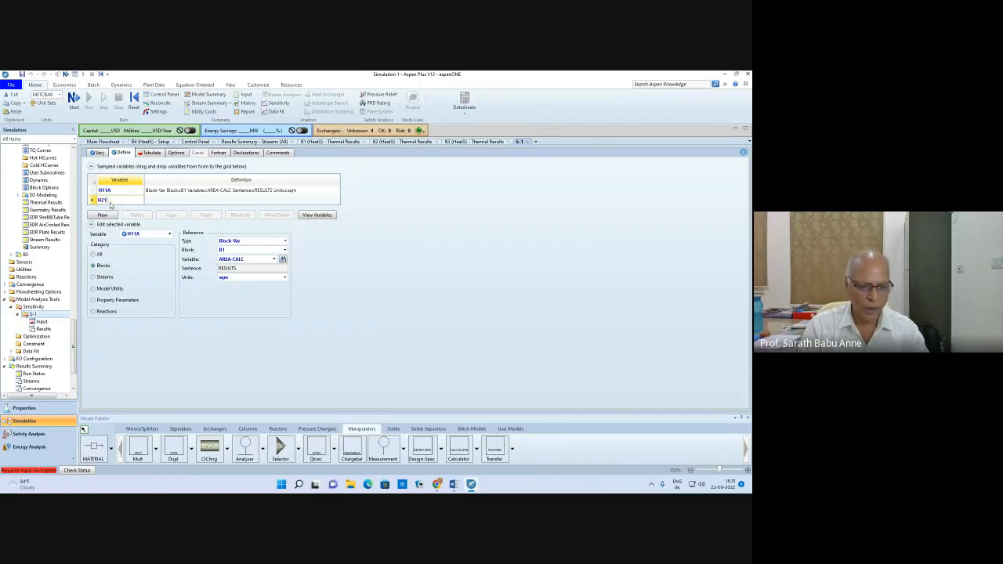
type("A")
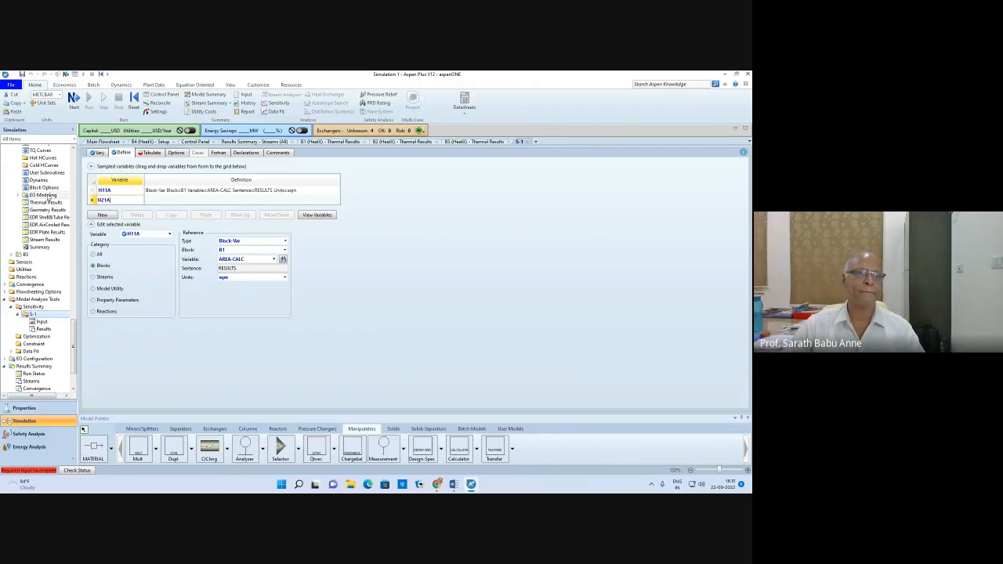
key("Return")
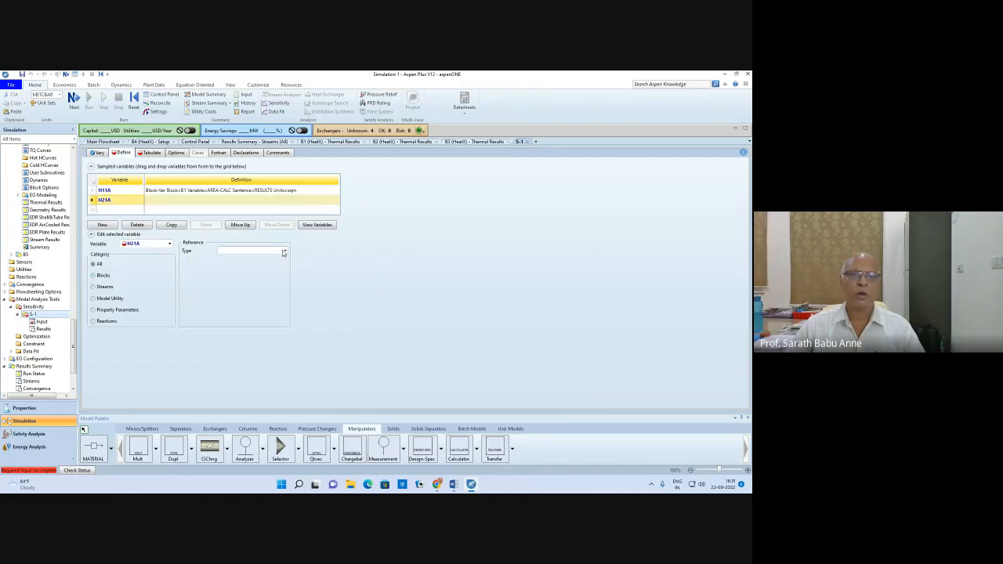
left_click(285, 251)
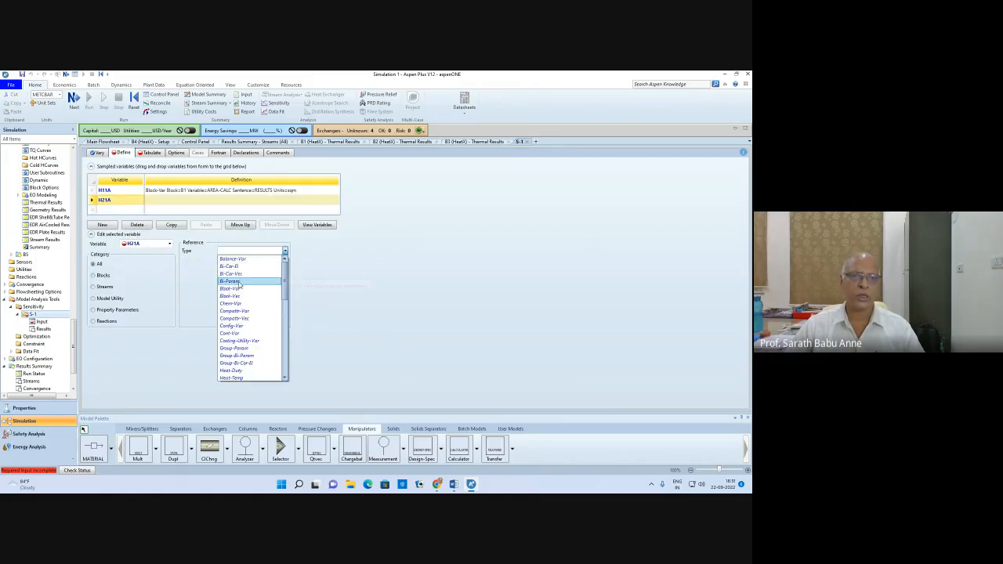
left_click(283, 288)
left_click(285, 260)
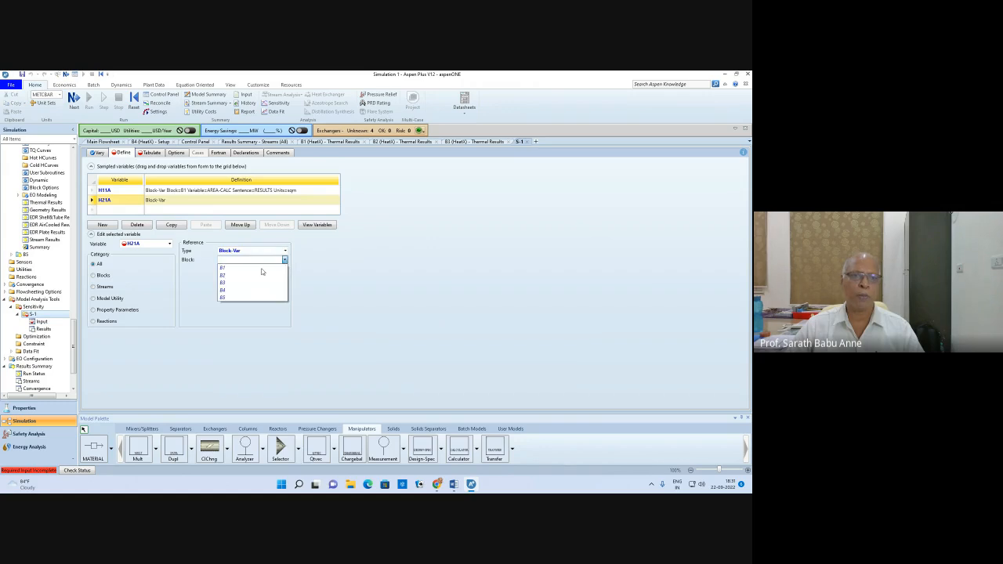
left_click(270, 275)
left_click(275, 269)
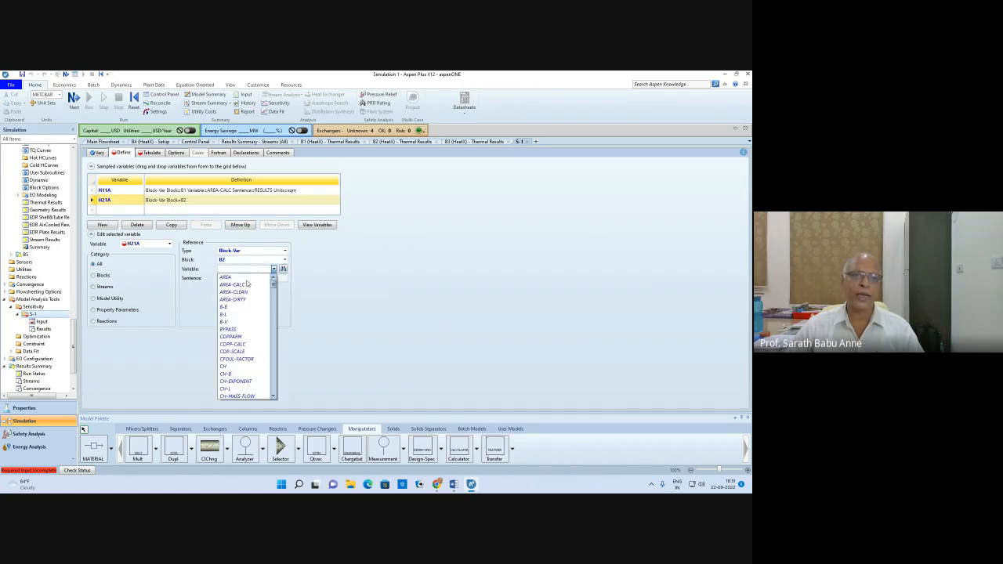
left_click(244, 285)
left_click(373, 313)
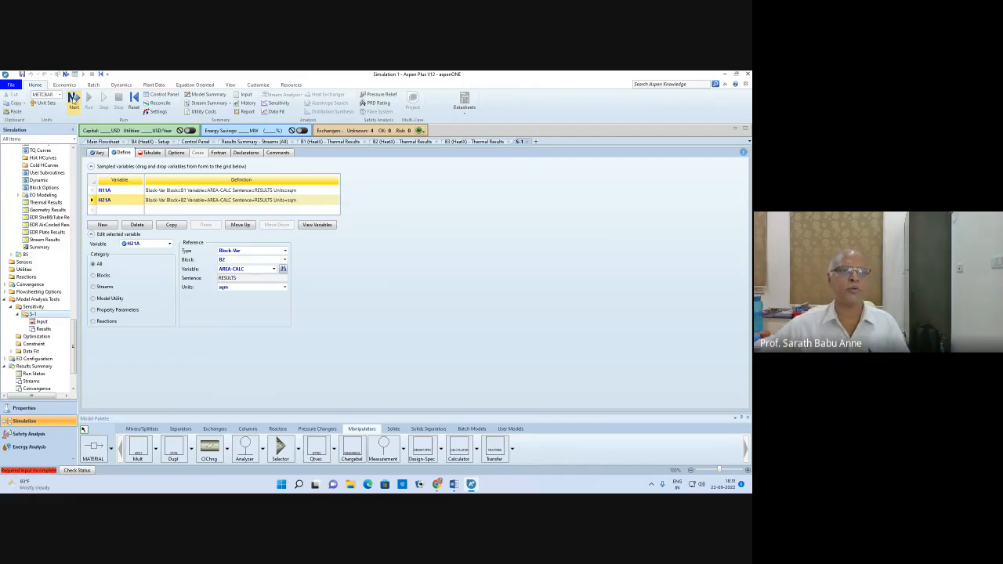
Fill the tabulation with the defined variables and add column 3 with the expression H11A + H21A
left_click(152, 153)
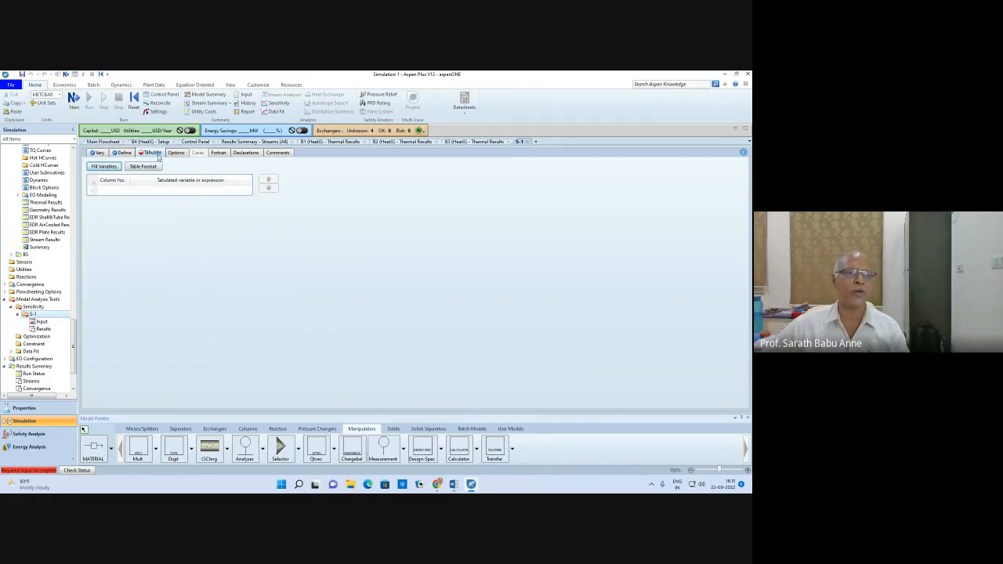
left_click(106, 167)
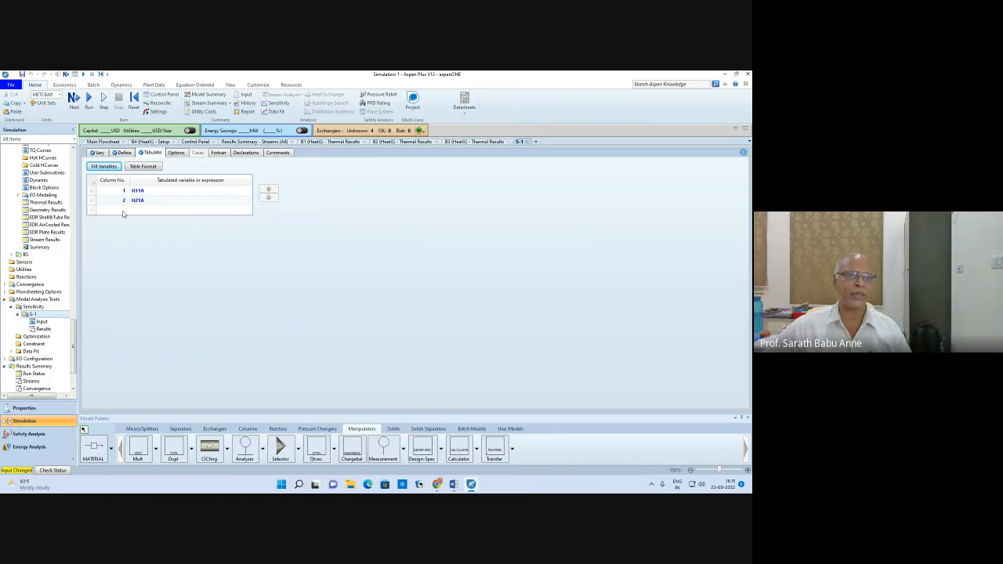
left_click(125, 210)
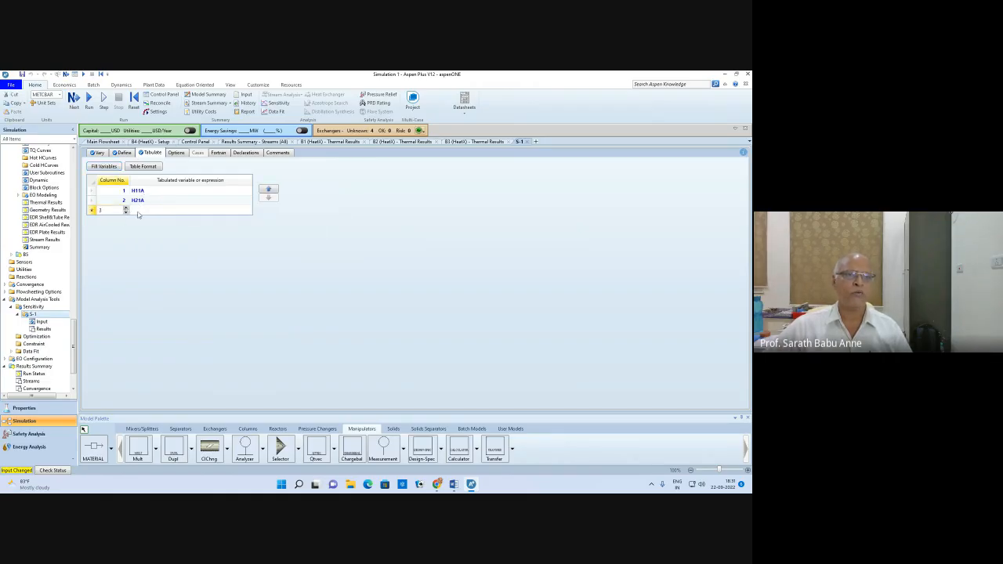
left_click(142, 211)
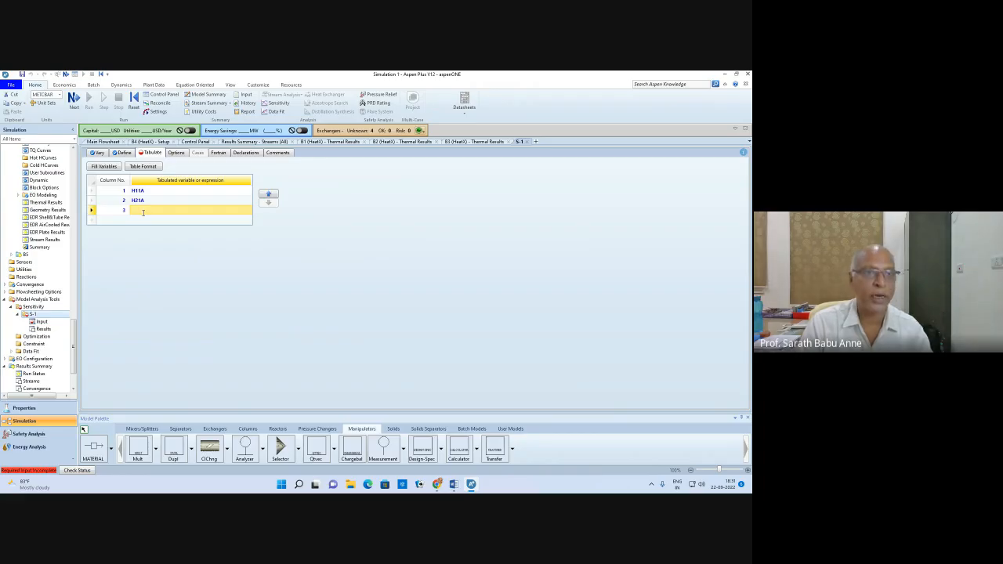
type("H1")
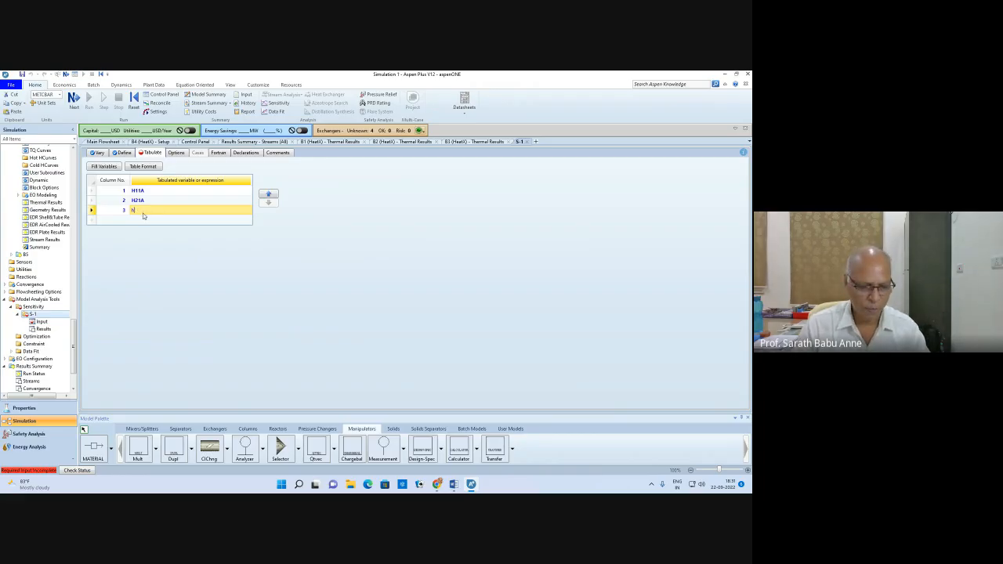
type("1")
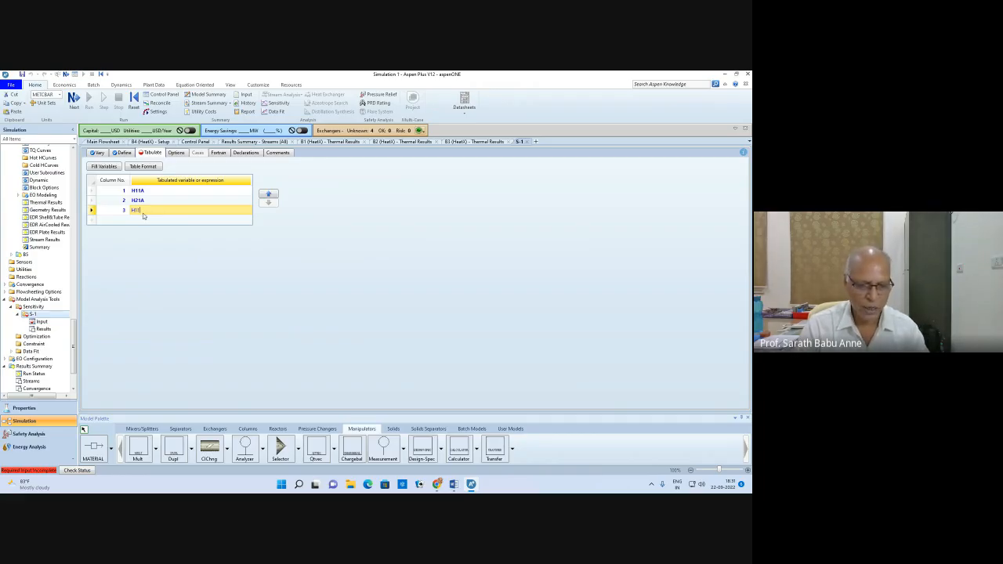
type("A + H21A")
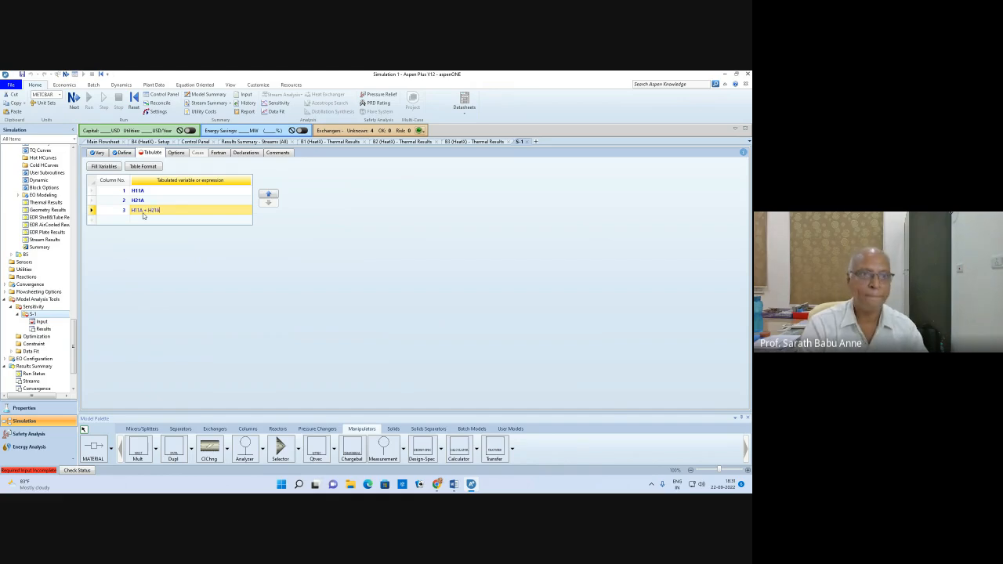
left_click(165, 249)
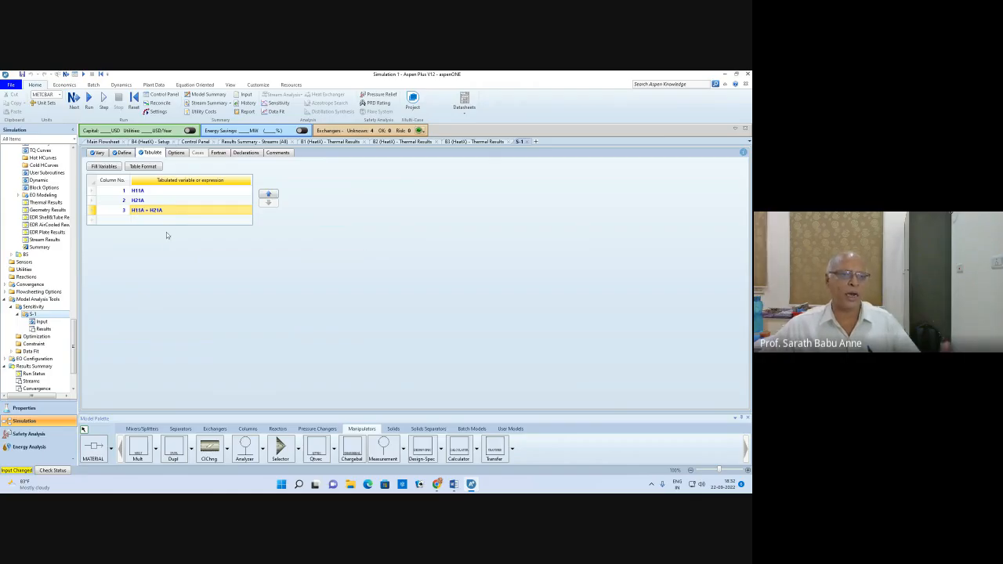
Create a second sensitivity analysis under Model Analysis Tools, accepting the proposed ID
left_click(34, 307)
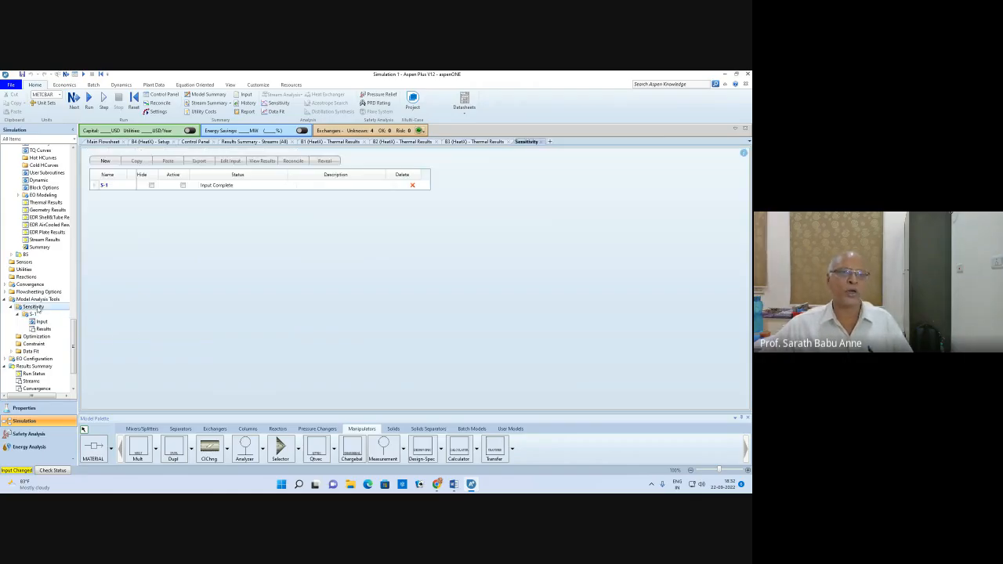
left_click(105, 161)
left_click(372, 288)
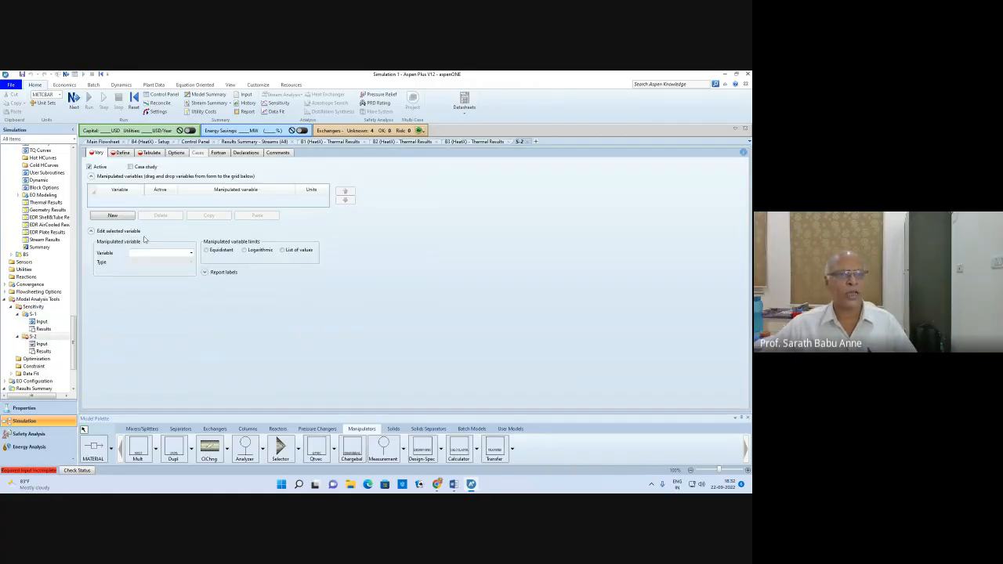
Add a new manipulated variable of type Block-Var for block B3, using its cold-stream outlet temperature variable T-COLD
left_click(192, 257)
left_click(187, 262)
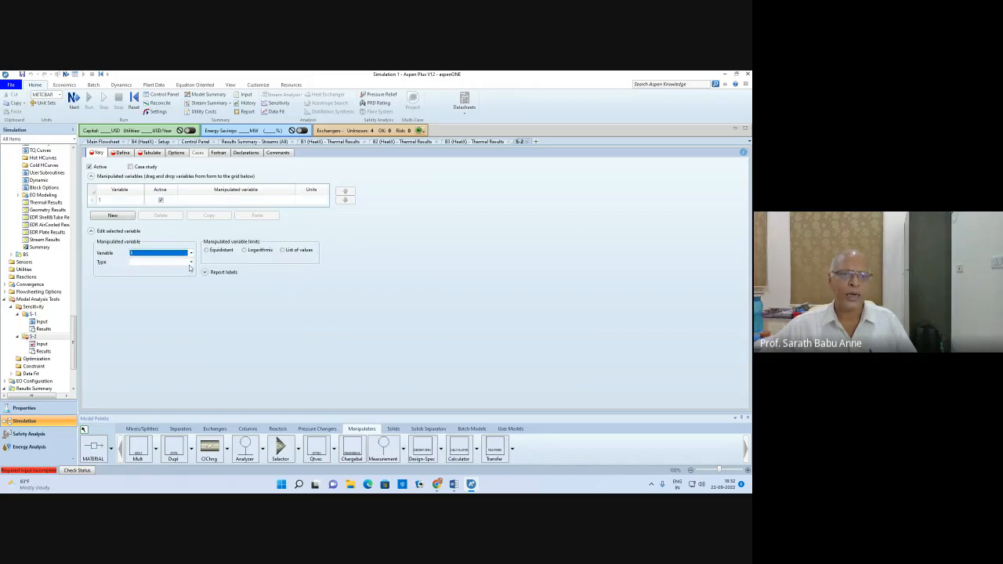
left_click(190, 263)
left_click(186, 297)
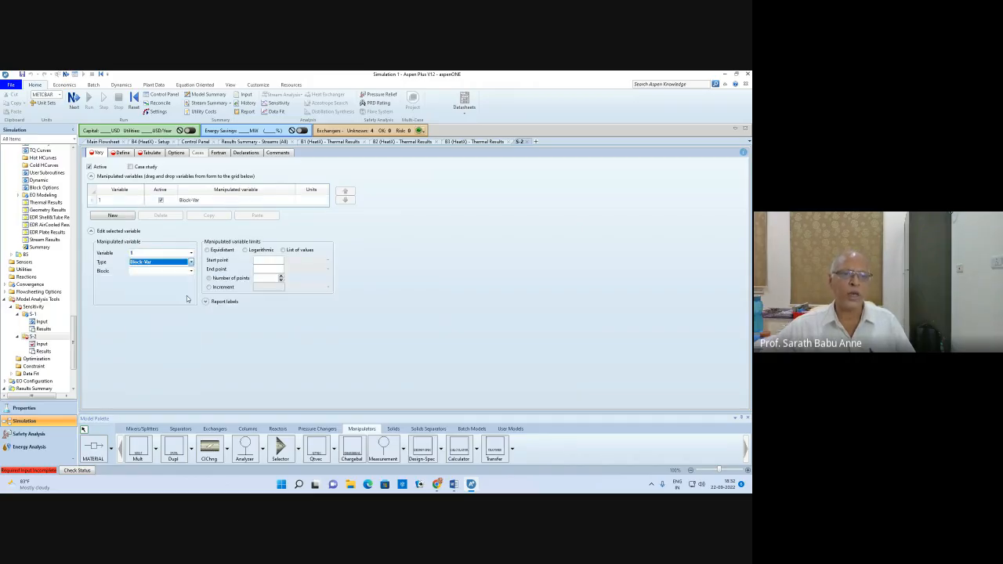
left_click(190, 271)
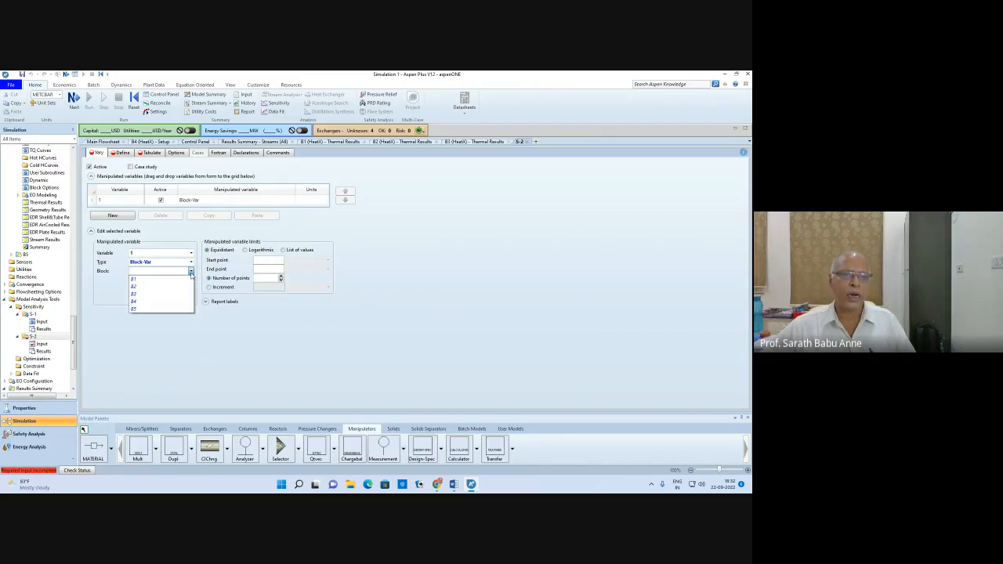
left_click(142, 297)
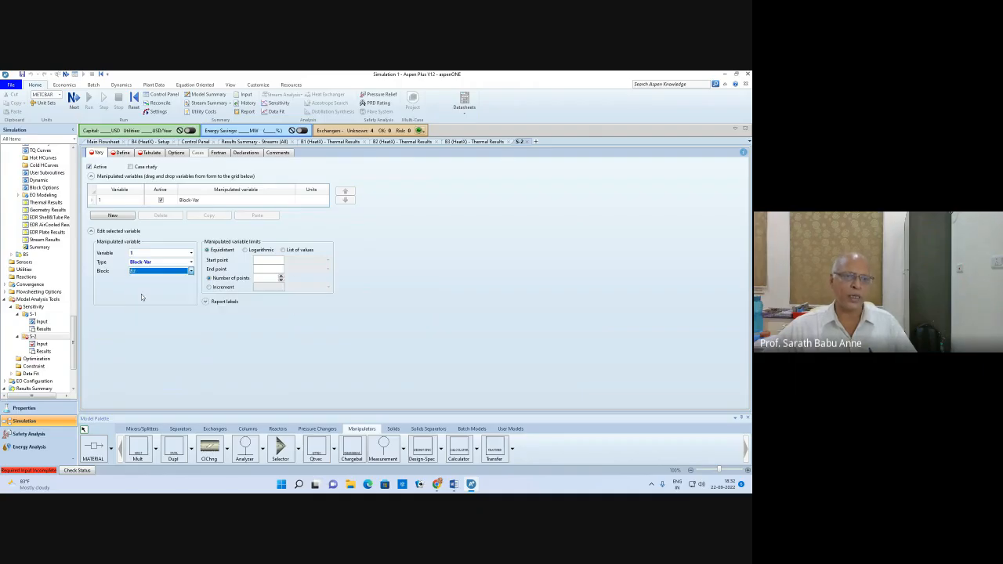
left_click(179, 281)
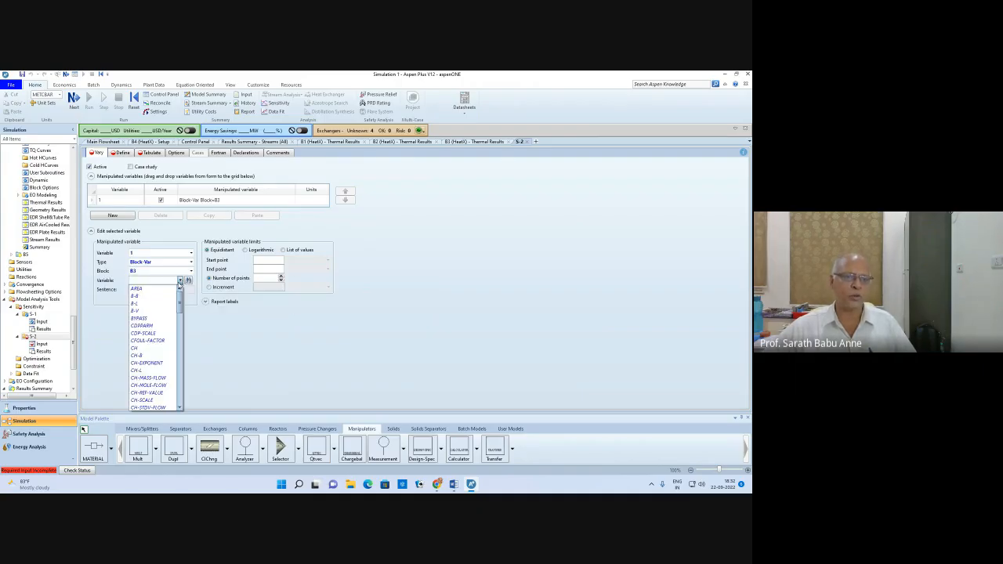
left_click_drag(180, 304, 186, 380)
left_click(148, 337)
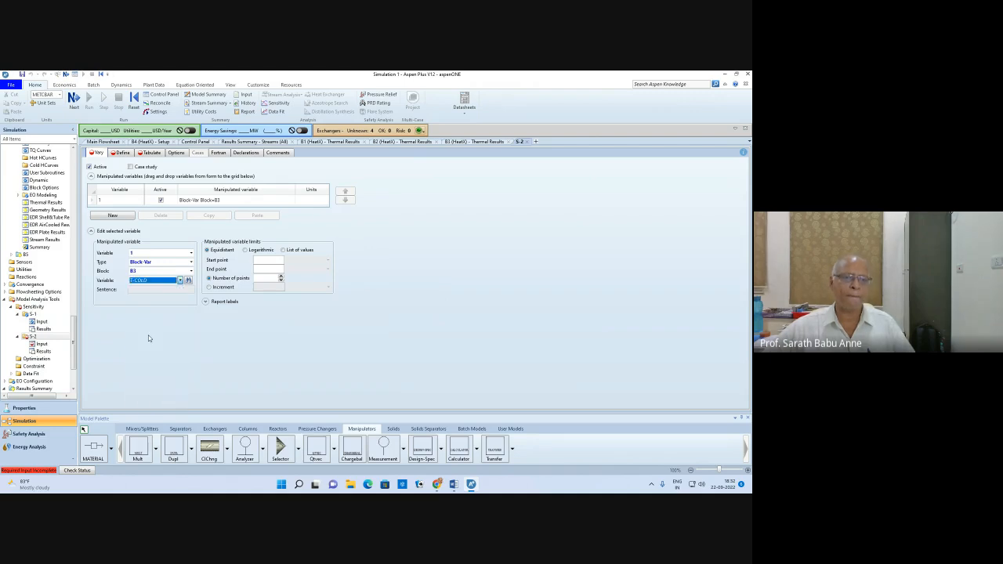
Vary B3's T-COLD equidistantly from 30 to 75 C in increments of 1
left_click(275, 261)
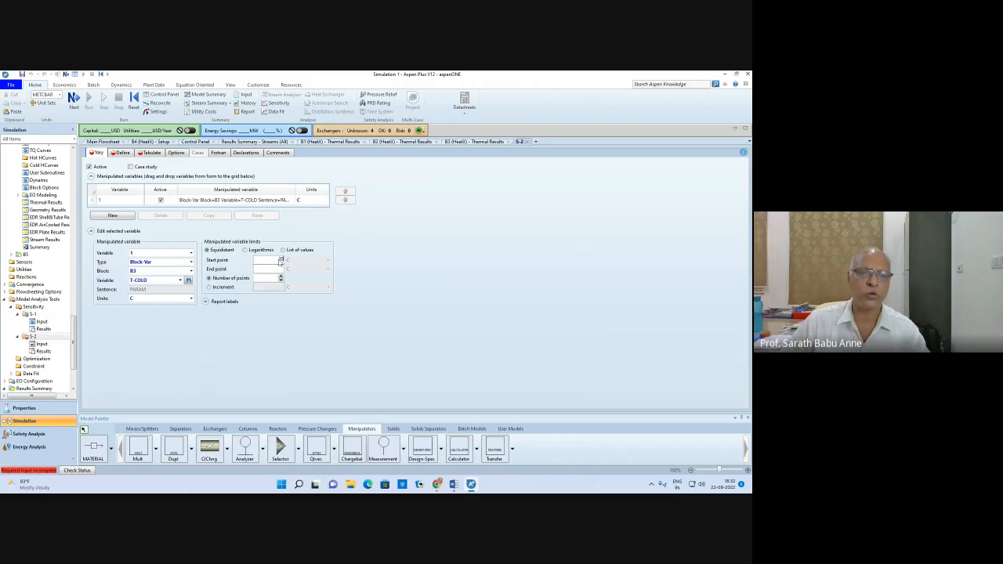
type("30")
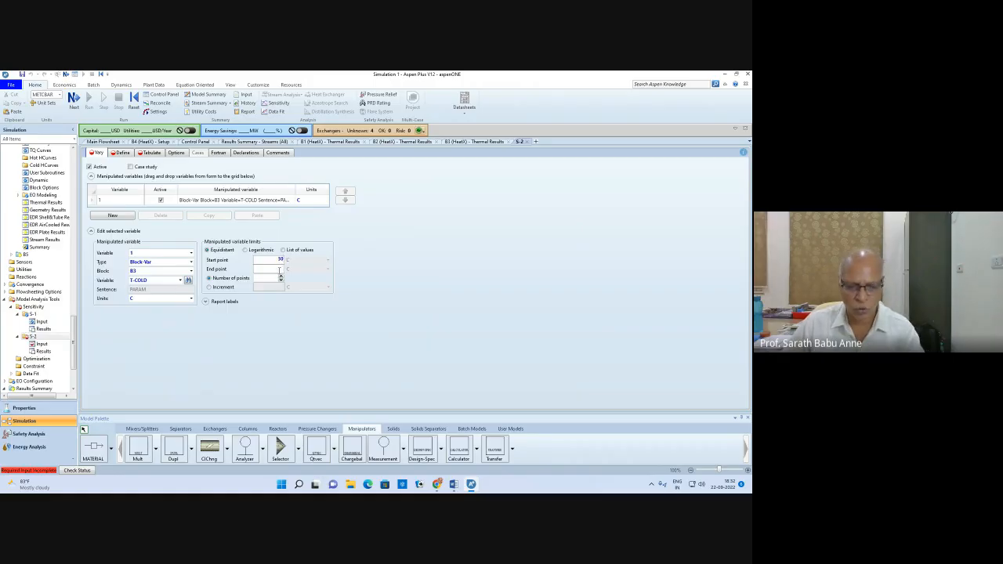
left_click(279, 270)
type("75")
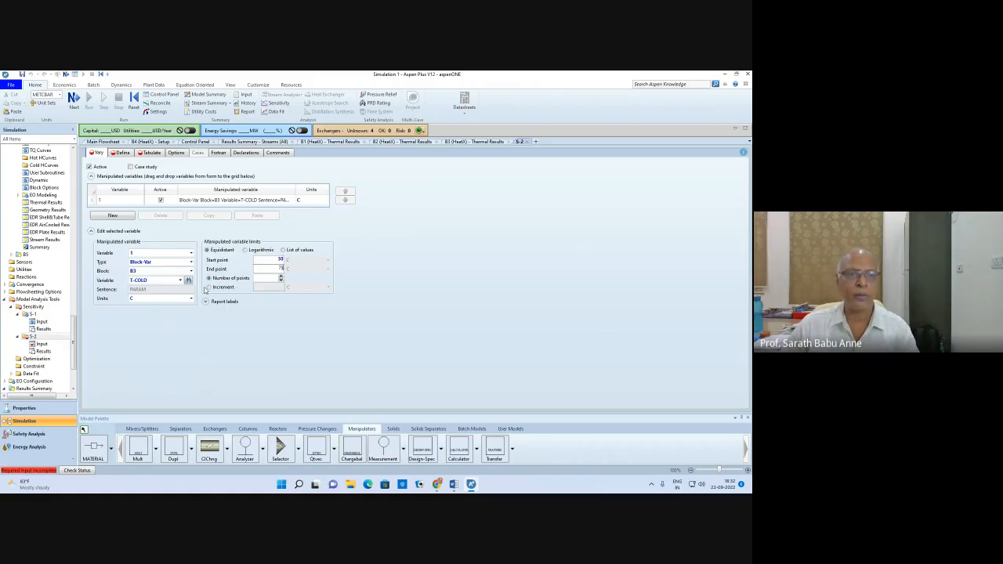
left_click(209, 286)
left_click(267, 288)
type("1")
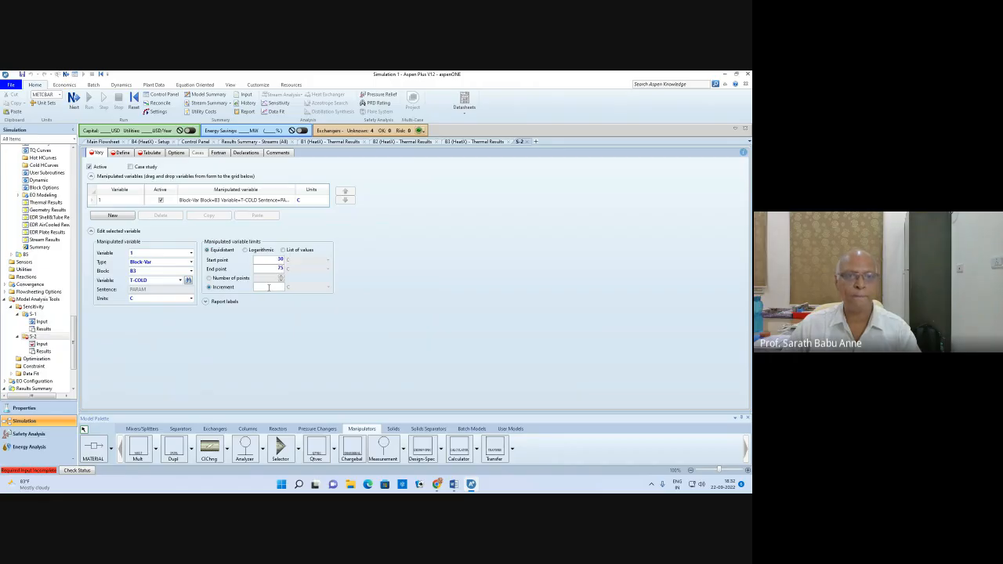
left_click(322, 346)
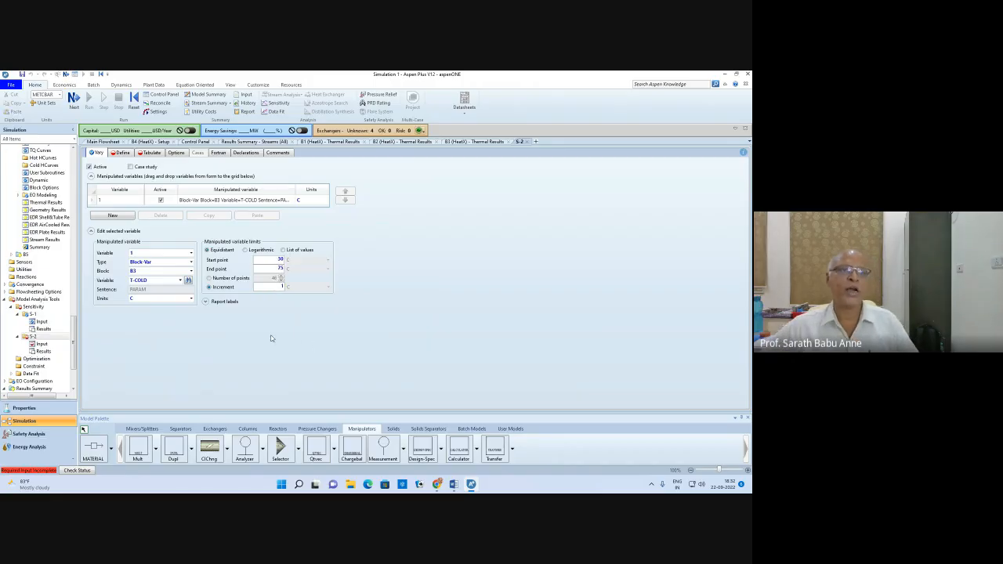
Add a sampled variable named H12A to the definitions of sensitivity analysis S-2
left_click(74, 97)
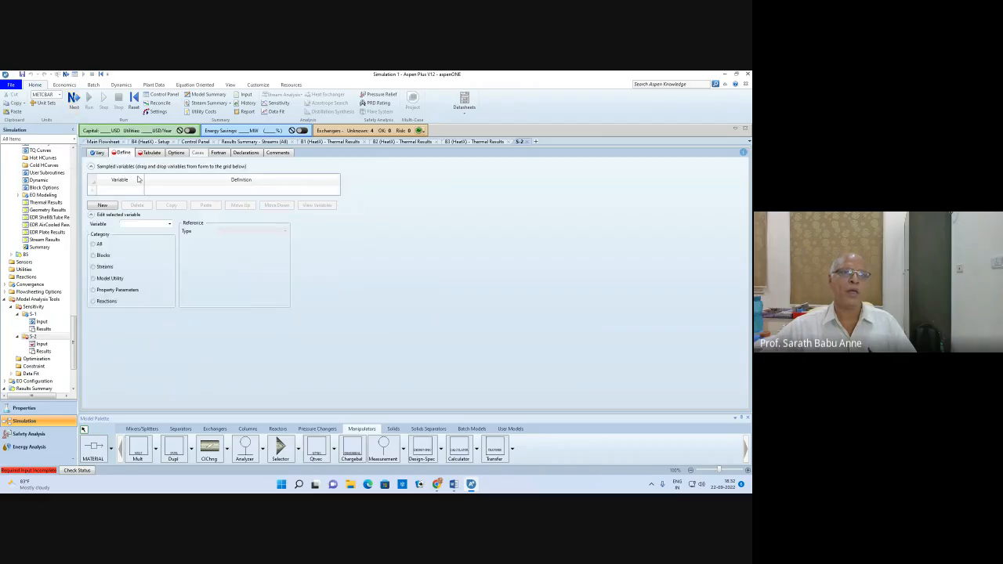
left_click(126, 193)
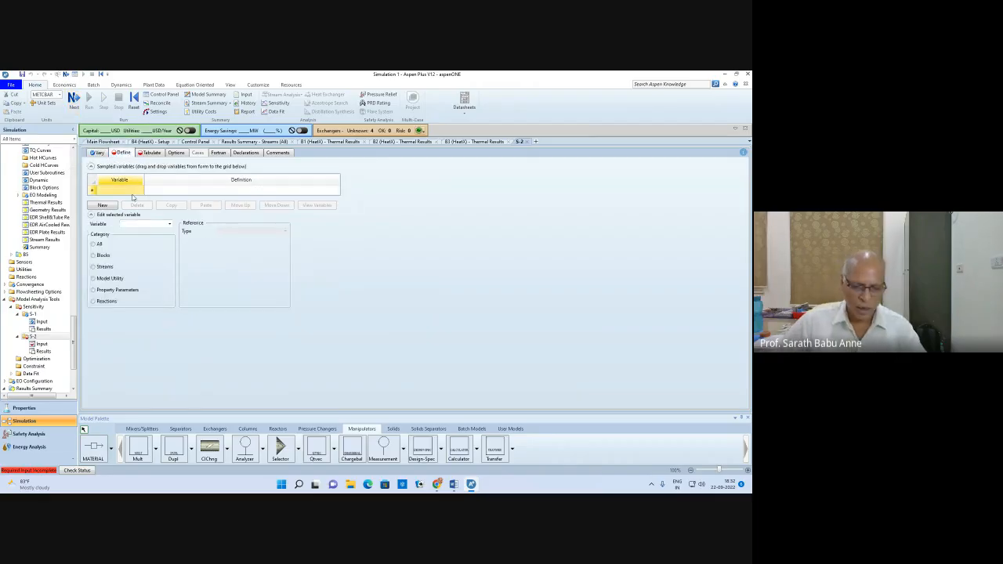
type("H")
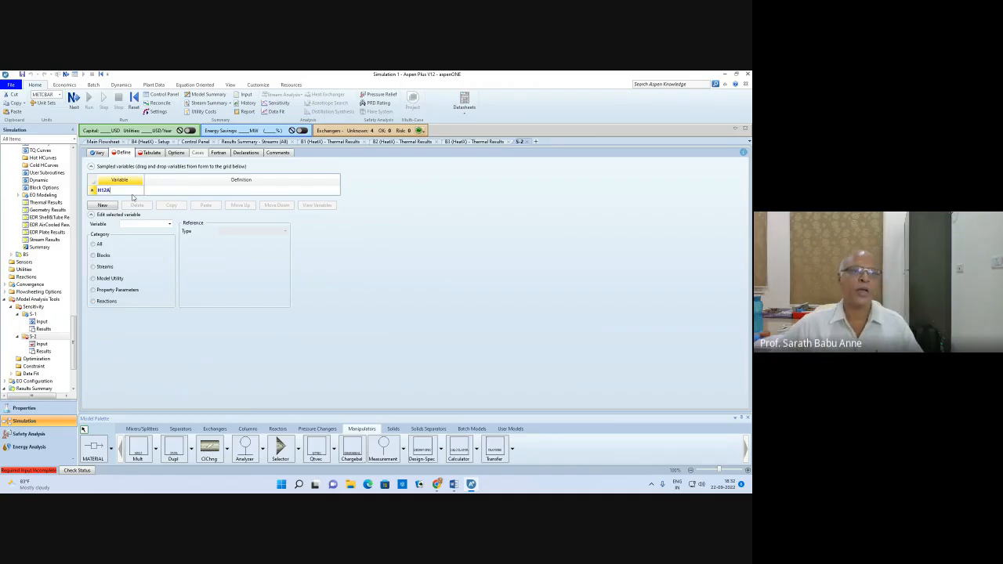
type("12A")
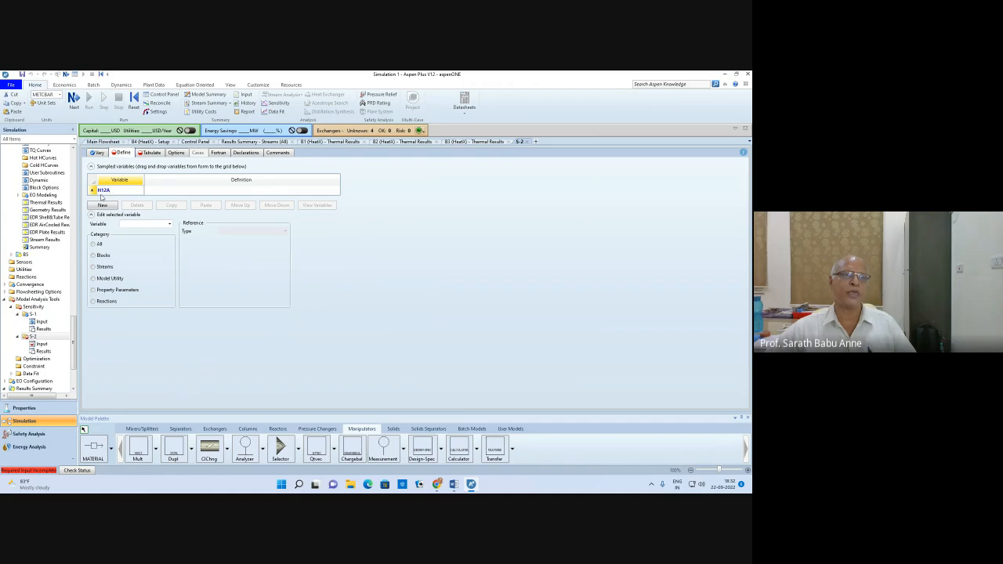
left_click(103, 192)
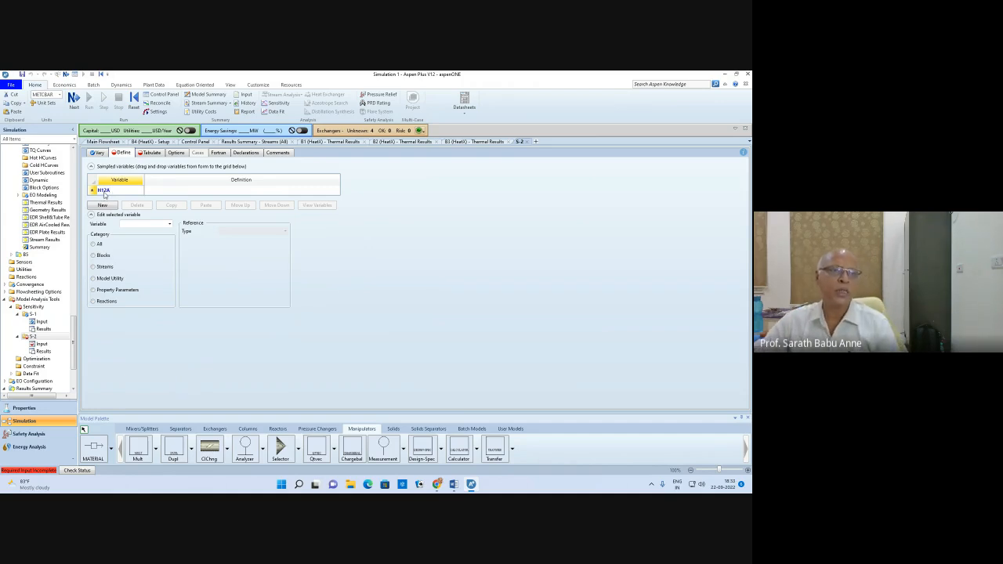
Define H12A in the Blocks category as a Block-Var referencing AREA-CALC of block B3
left_click(102, 257)
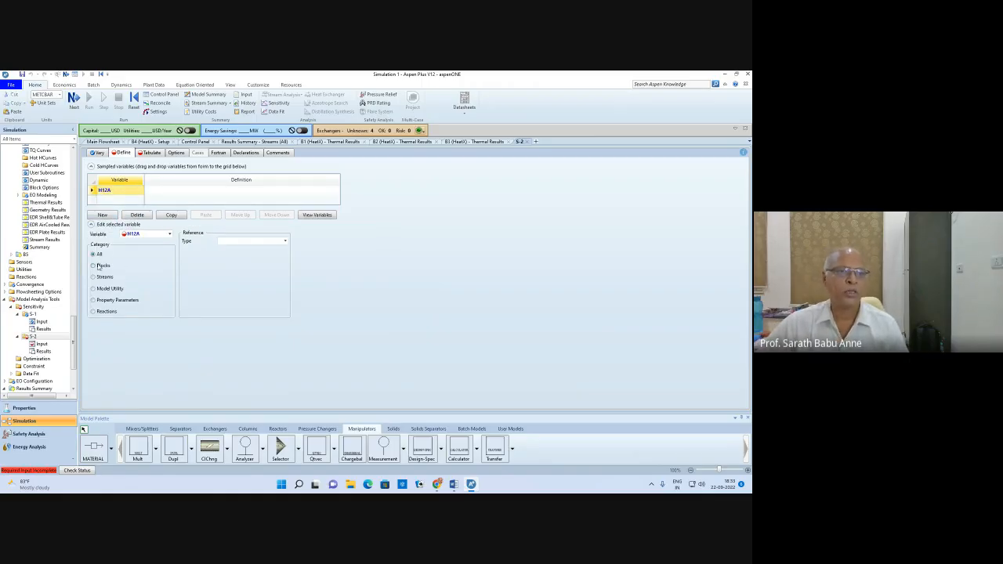
left_click(286, 240)
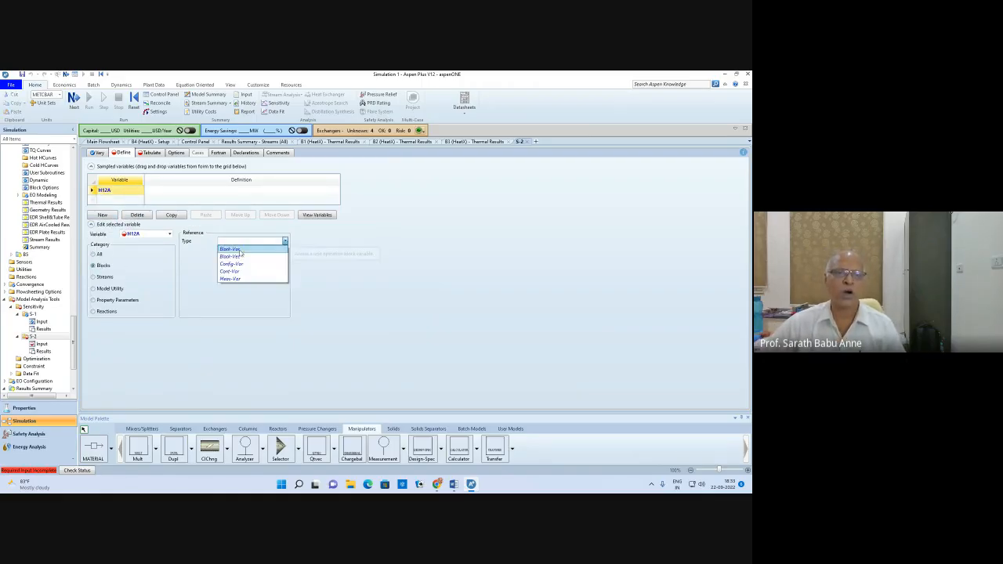
left_click(235, 248)
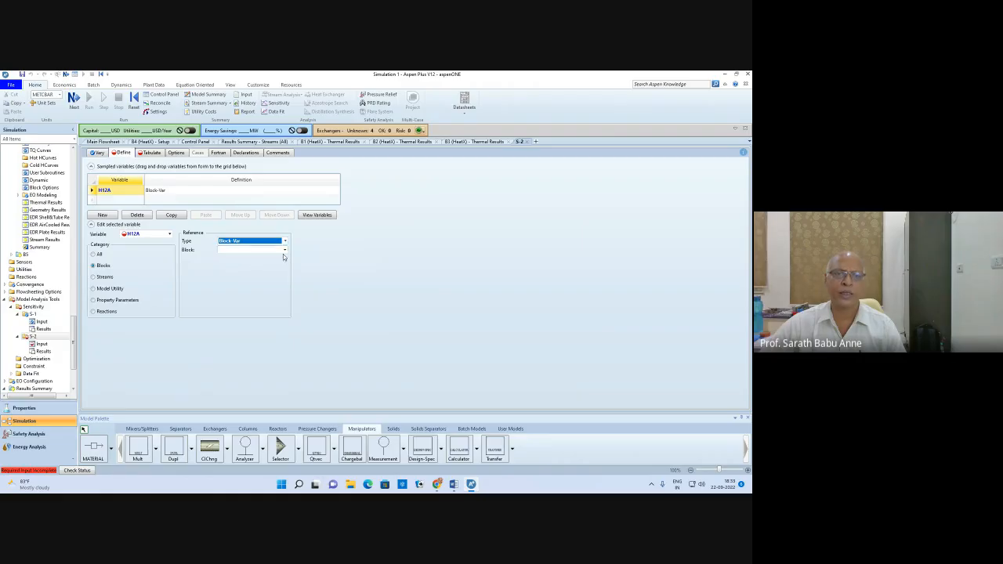
left_click(285, 251)
left_click(284, 250)
left_click(228, 272)
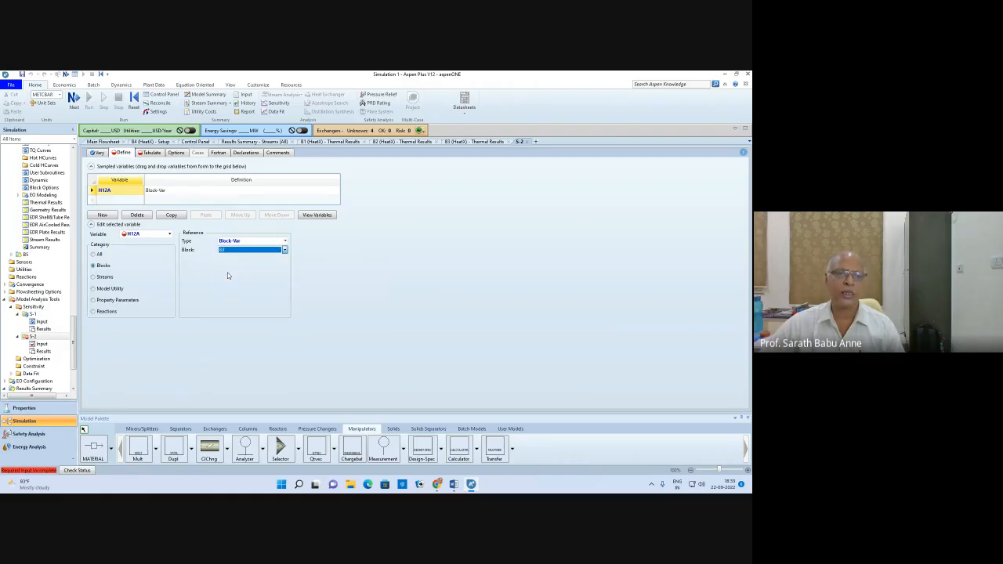
left_click(274, 258)
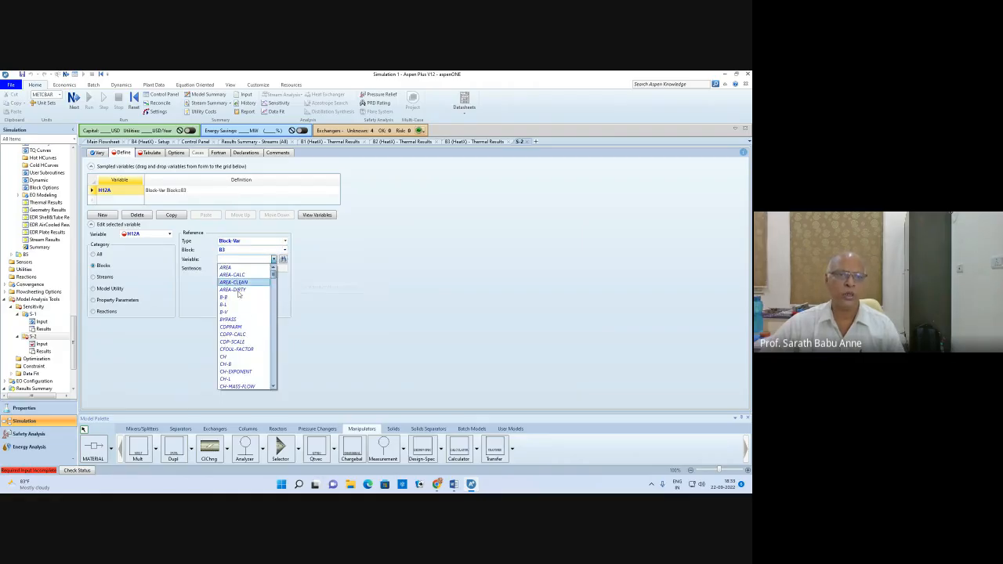
left_click(249, 275)
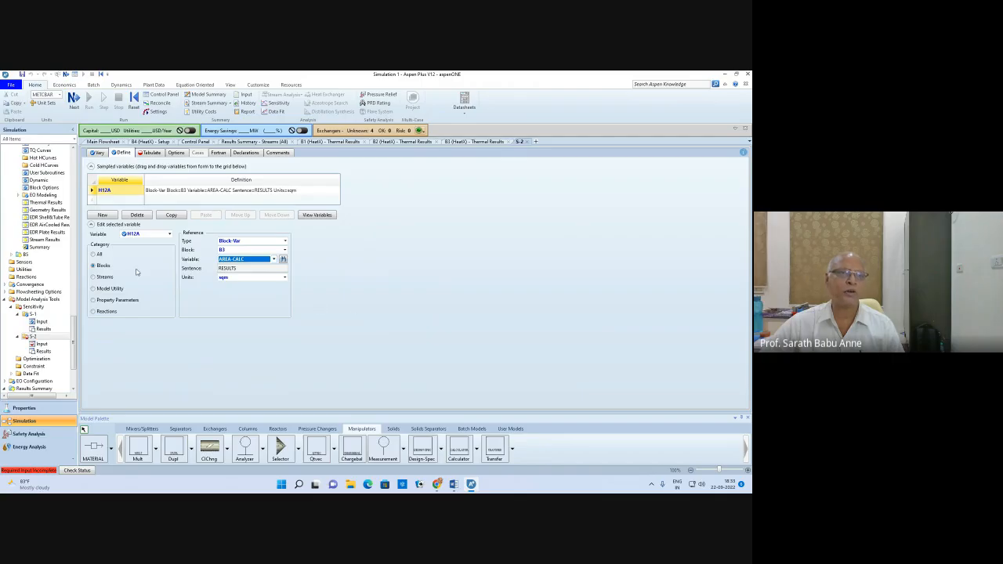
Create a second sampled variable named H22A
left_click(110, 201)
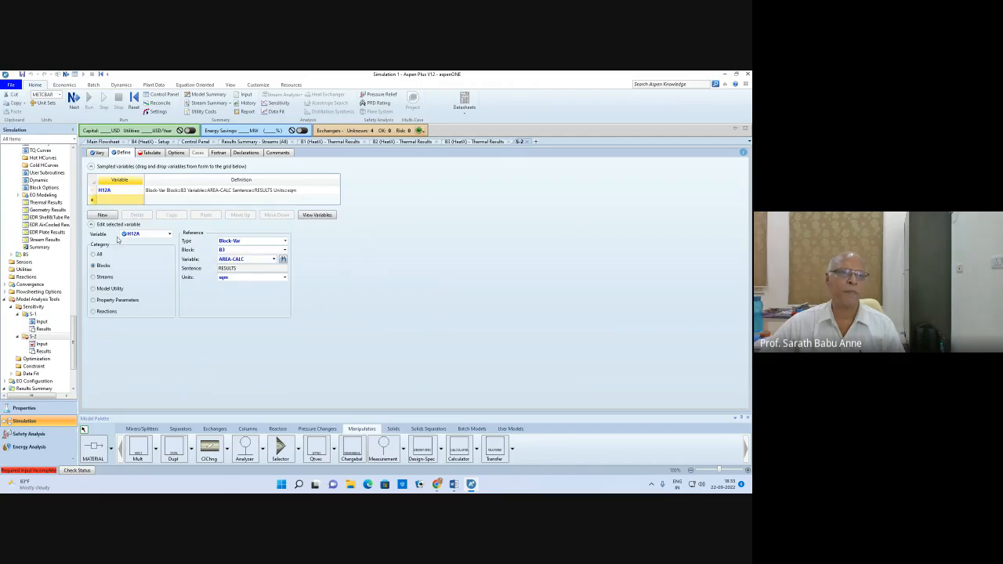
left_click(103, 216)
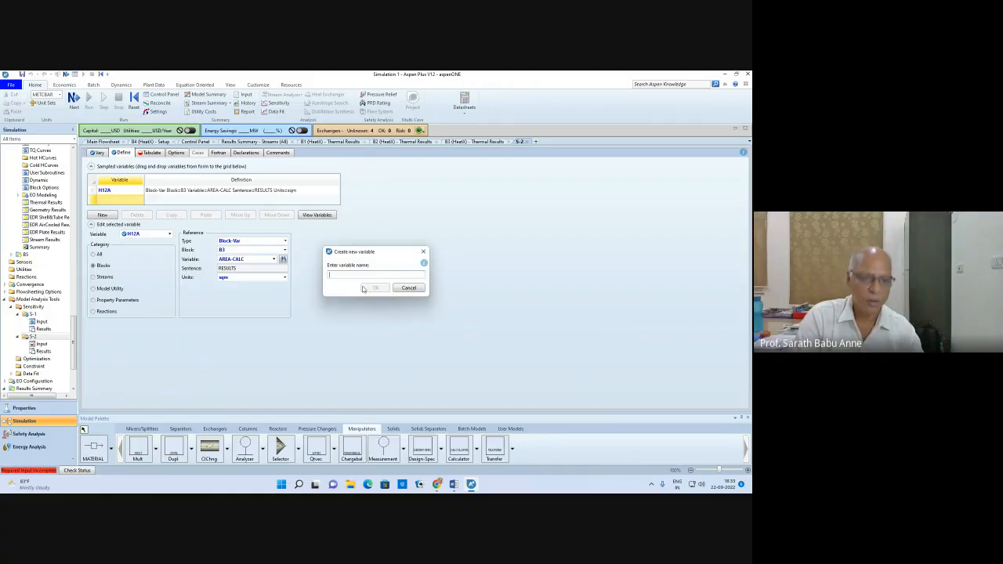
type("H2A")
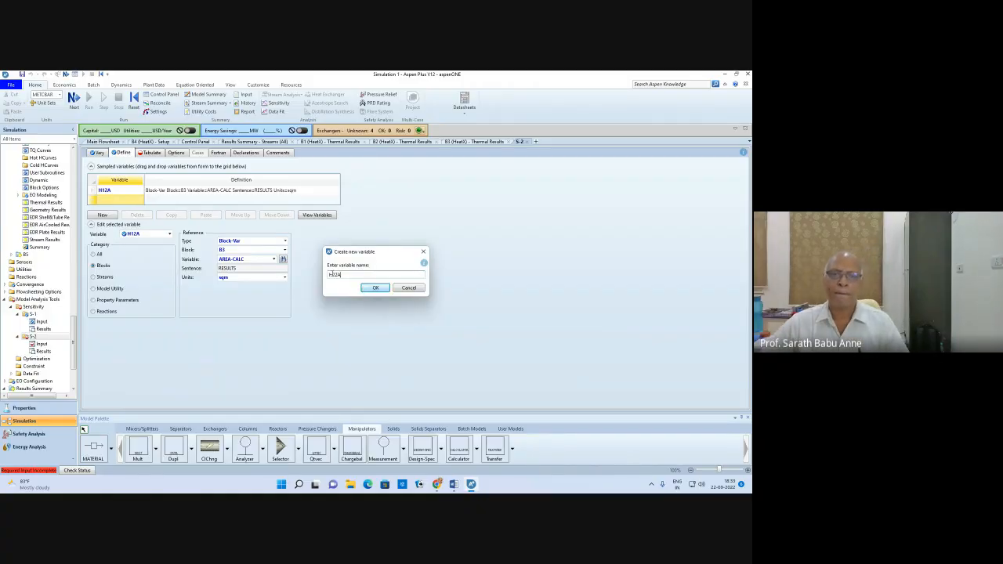
left_click(375, 287)
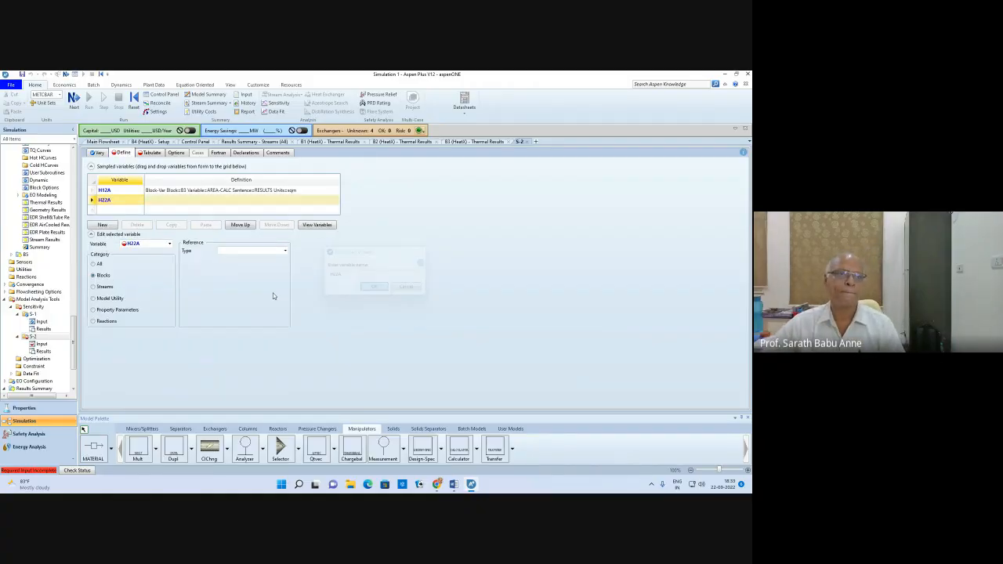
Define H22A in the Blocks category as a Block-Var referencing AREA-CALC of block B4
left_click(95, 276)
left_click(285, 250)
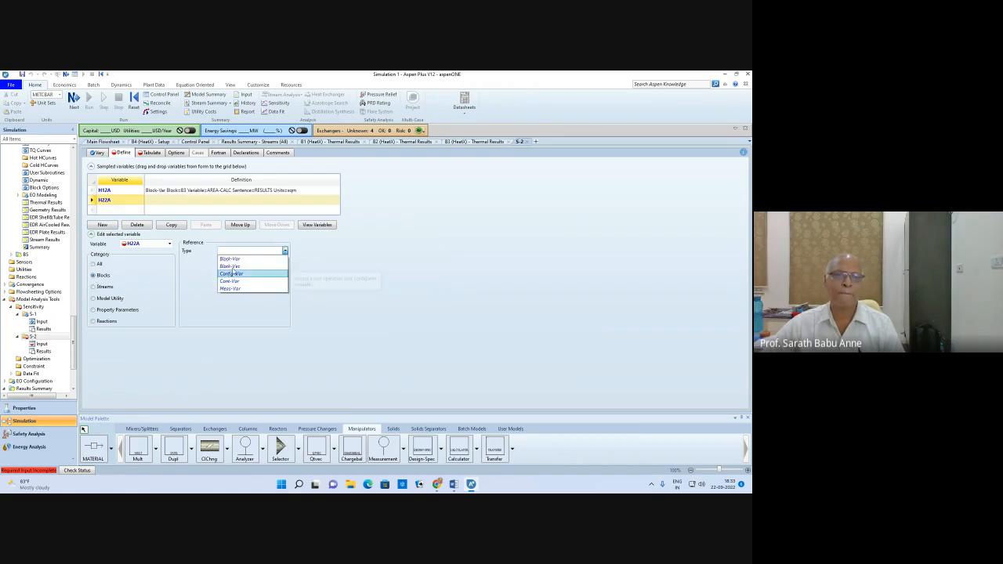
left_click(239, 266)
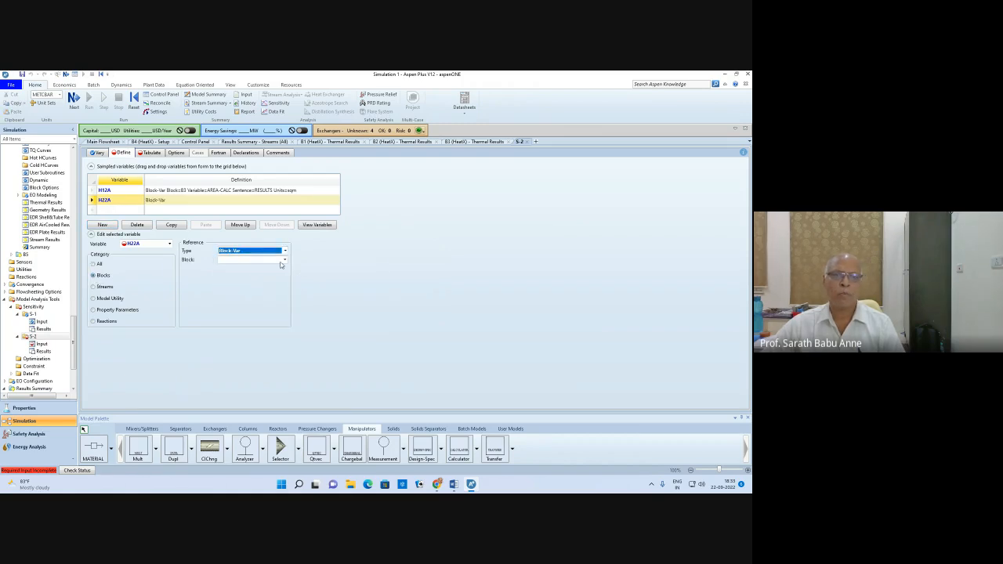
left_click(284, 259)
left_click(223, 289)
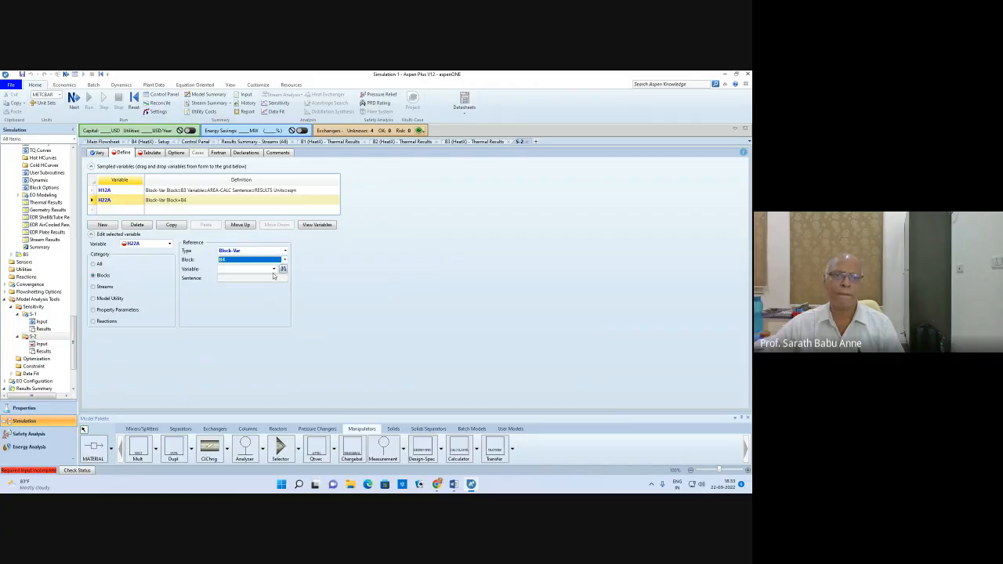
left_click(274, 268)
left_click(249, 284)
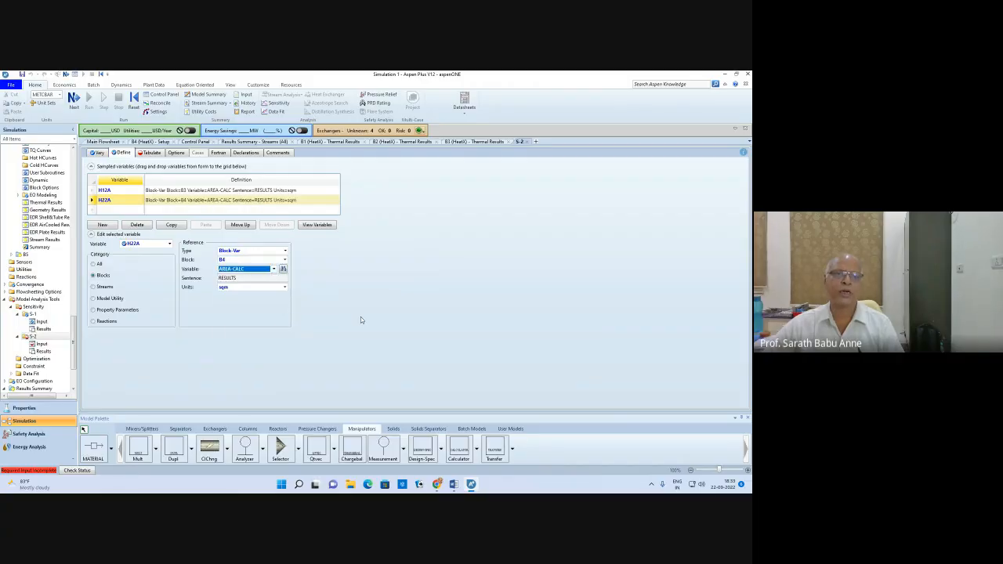
Fill the S-2 tabulation with the defined variables and add column 3 with the expression H12A + H22A
left_click(74, 100)
left_click(103, 166)
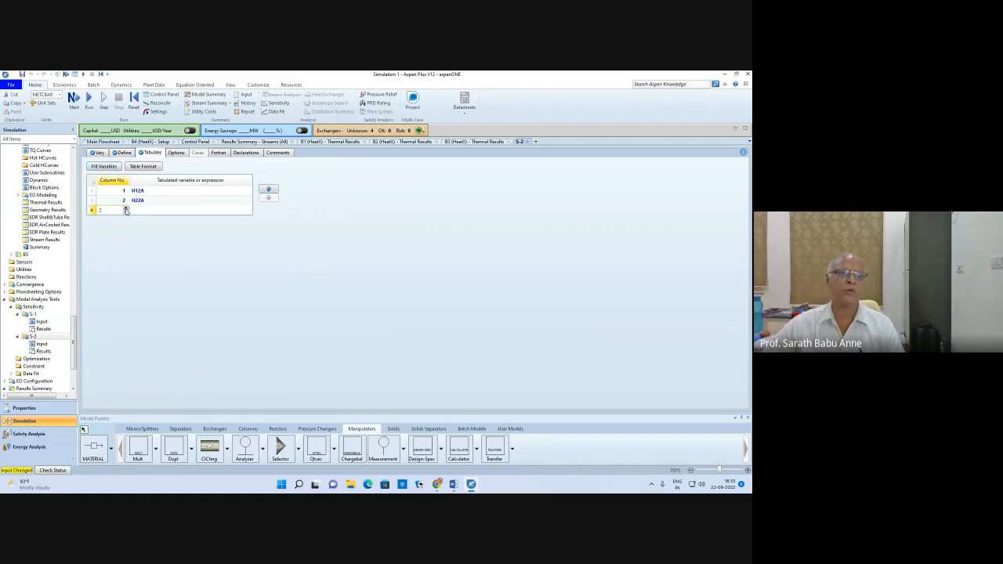
left_click(126, 208)
left_click(152, 211)
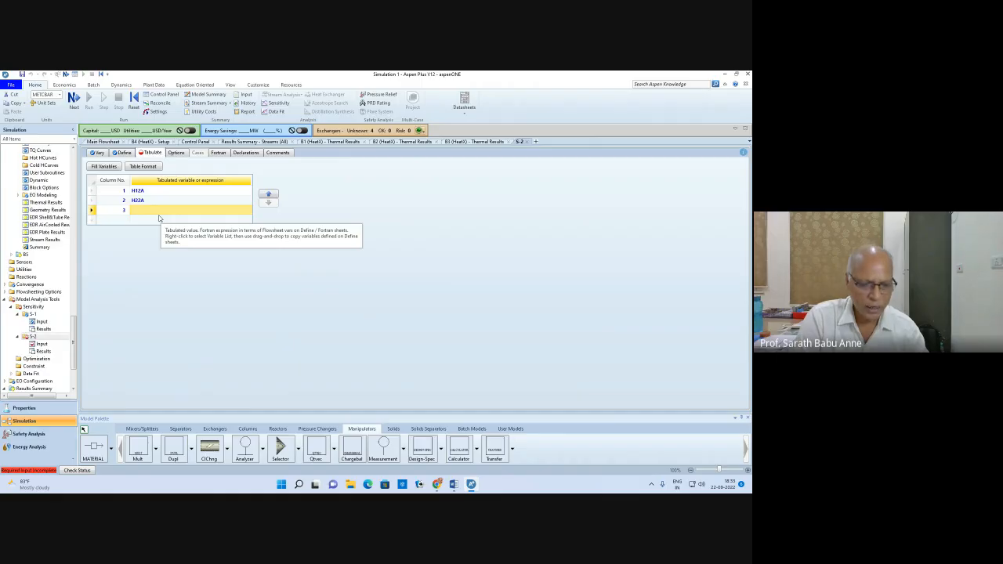
type("H1")
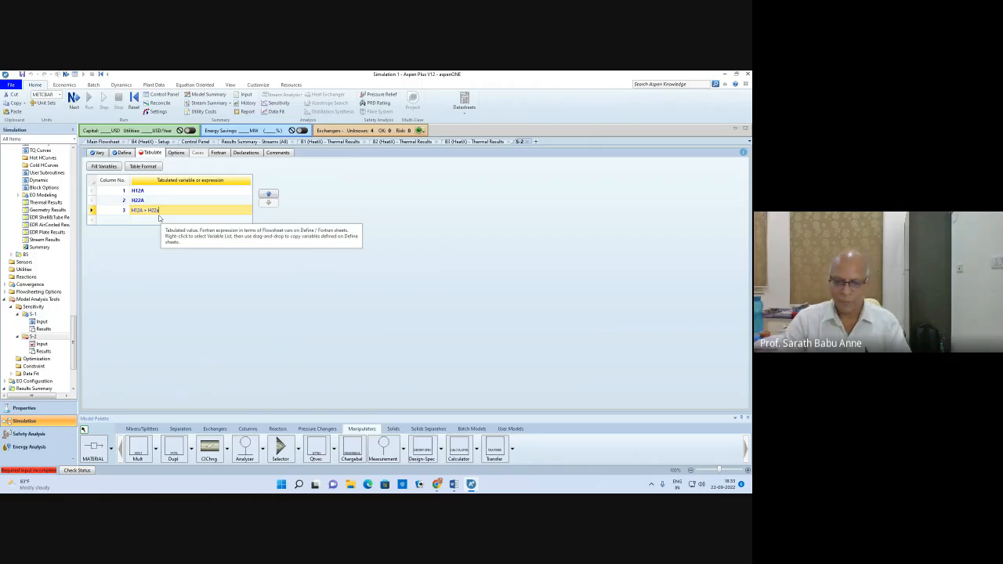
type("2A + H22A")
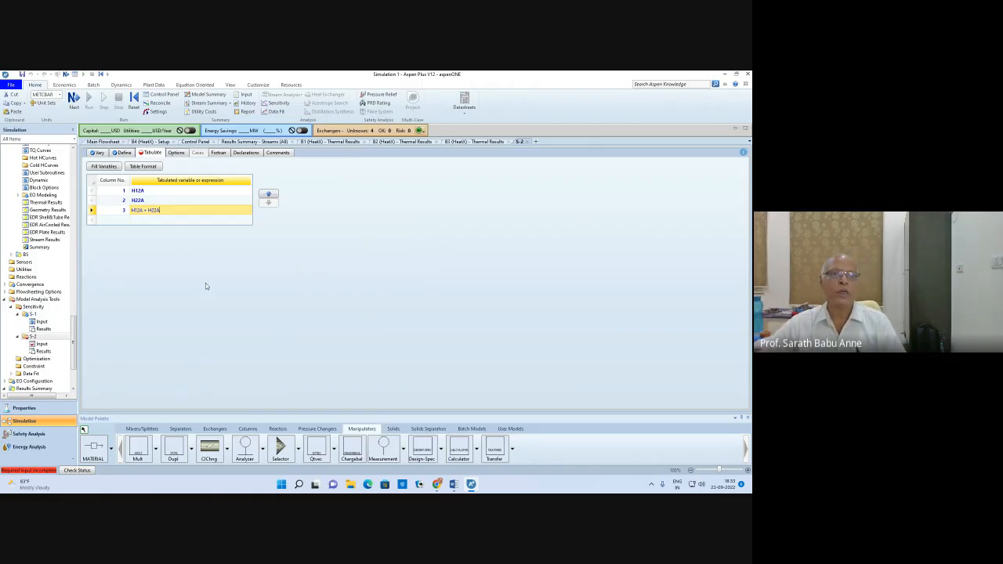
key("Return")
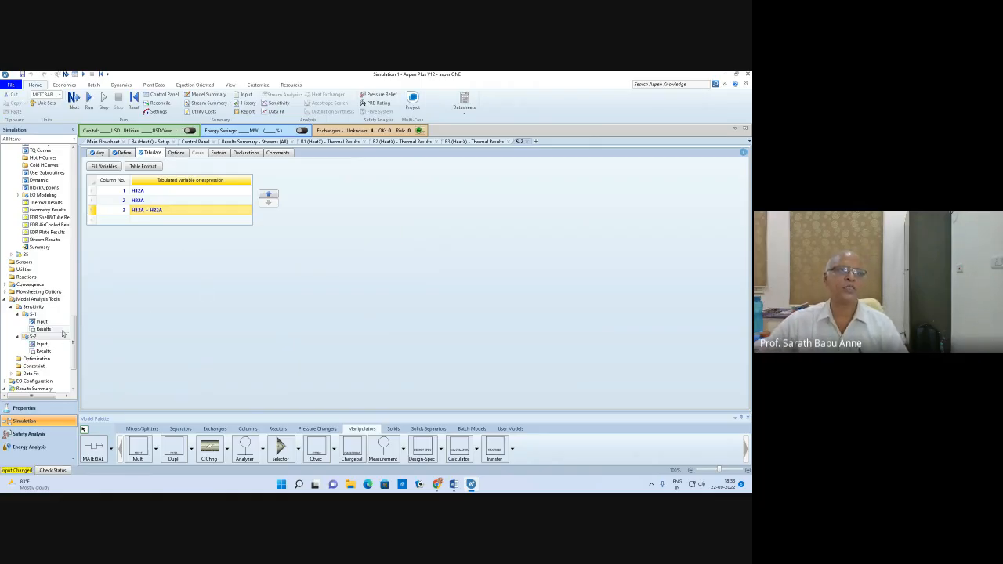
Run the simulation and review the calculation messages for sensitivity blocks S-1 and S-2
left_click(74, 97)
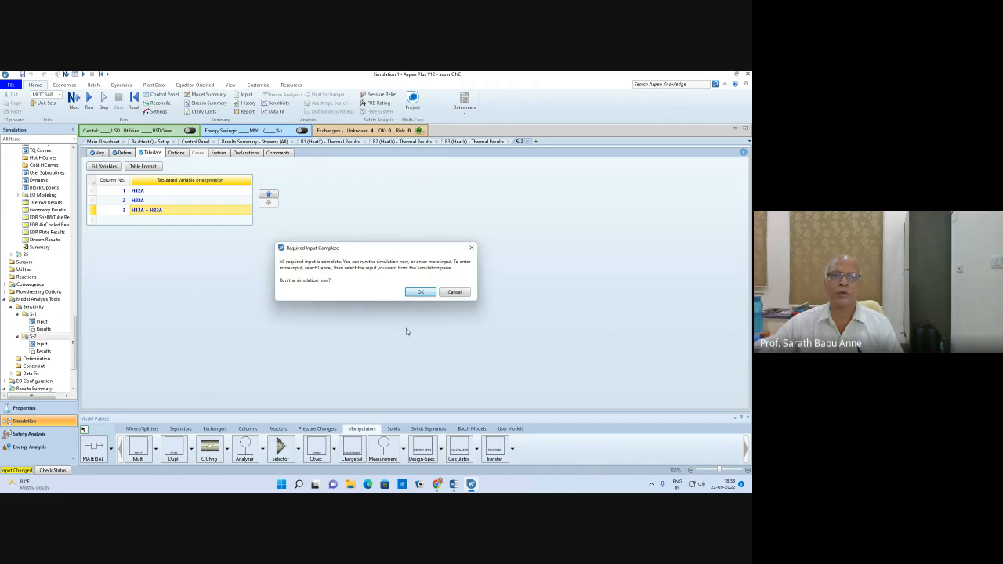
left_click(416, 295)
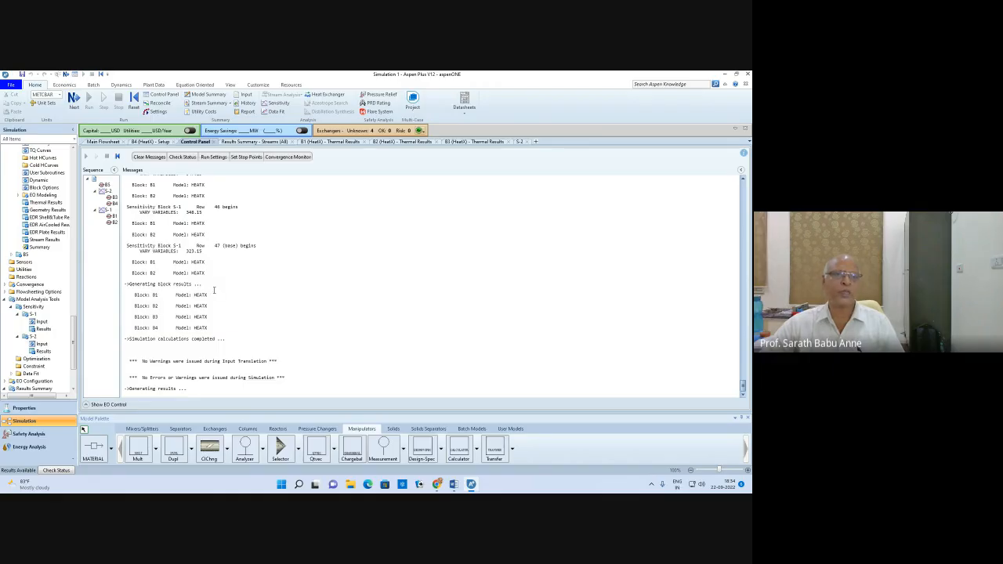
scroll(215, 284, "up", 6)
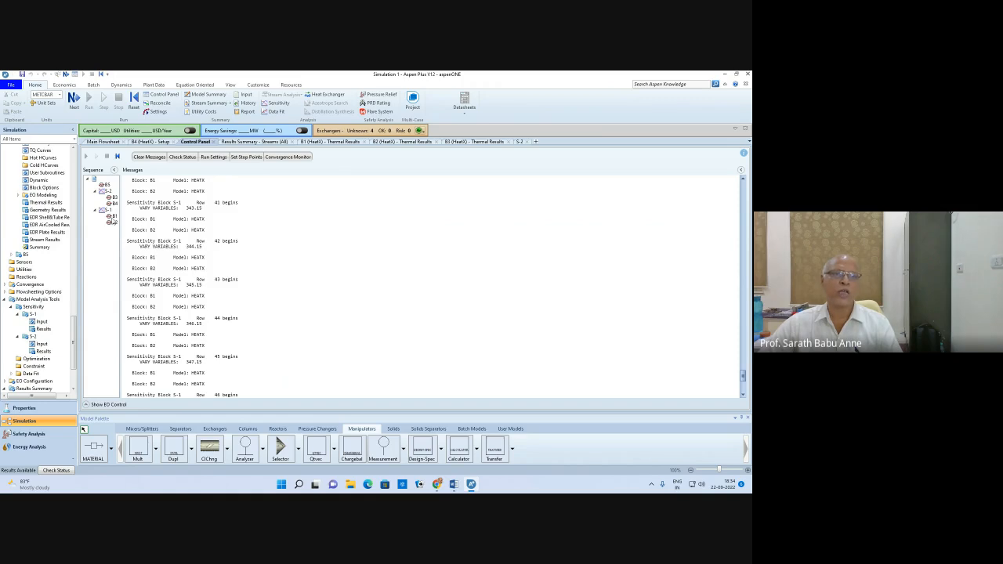
scroll(244, 373, "down", 3)
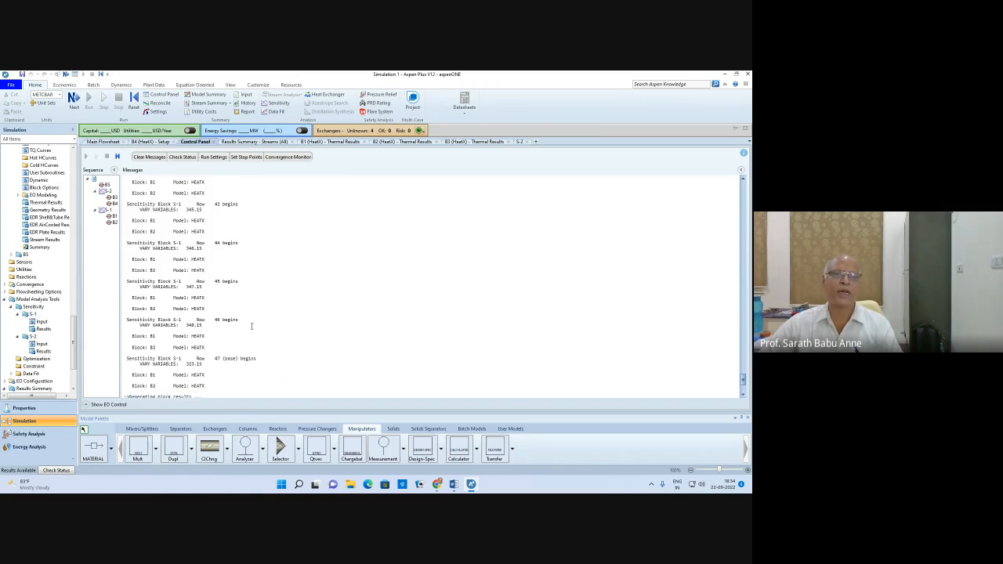
scroll(251, 326, "up", 20)
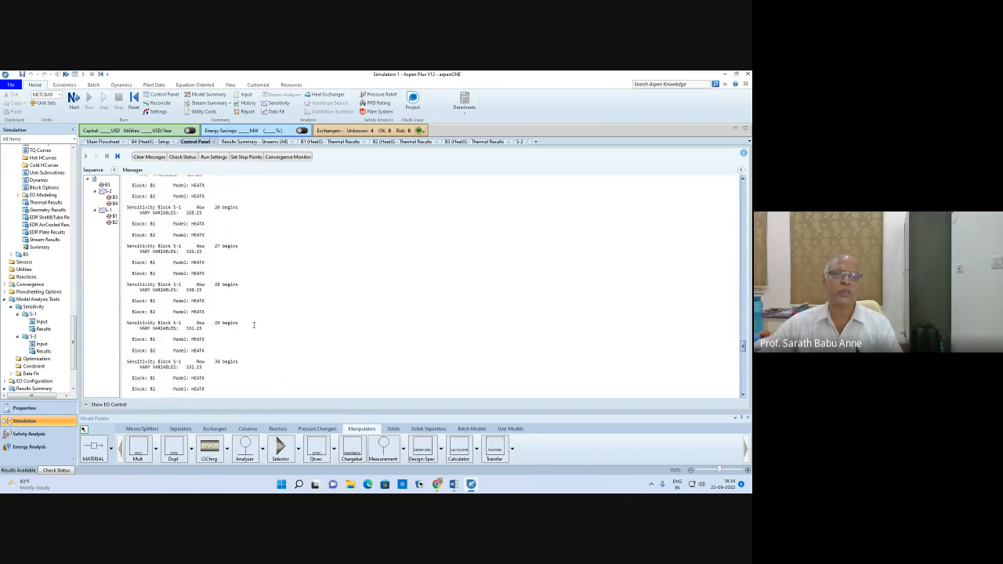
scroll(253, 325, "up", 20)
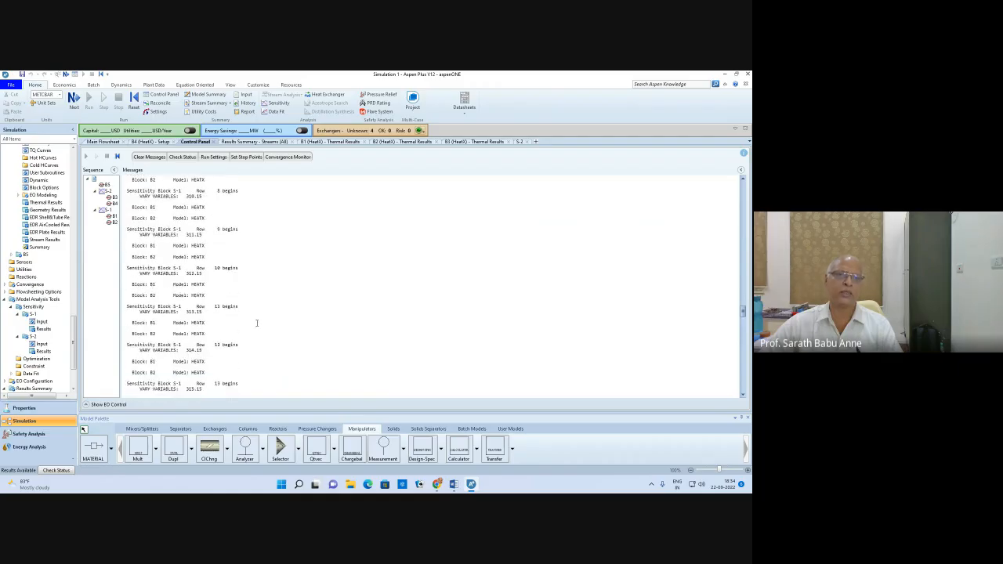
scroll(256, 322, "up", 15)
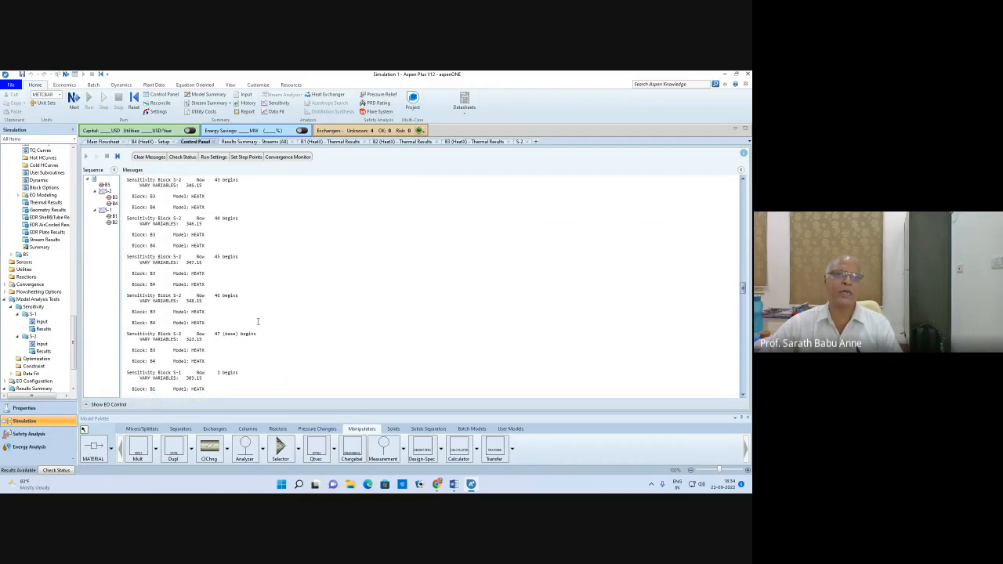
scroll(257, 321, "up", 1)
scroll(226, 371, "down", 1)
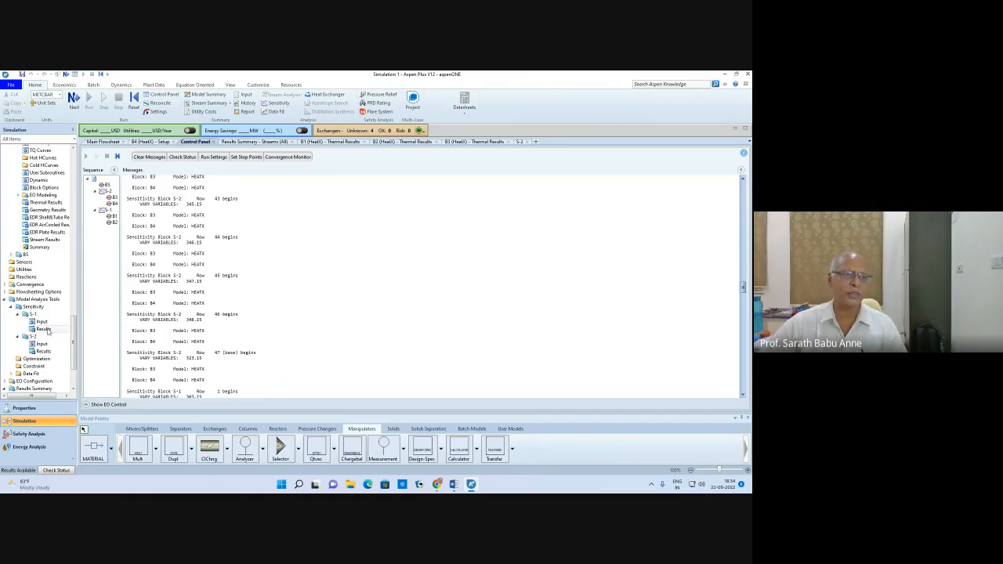
Review the S-1 sensitivity results and plot only the H11A + H21A curve against the B1 cold outlet temperature
left_click(43, 329)
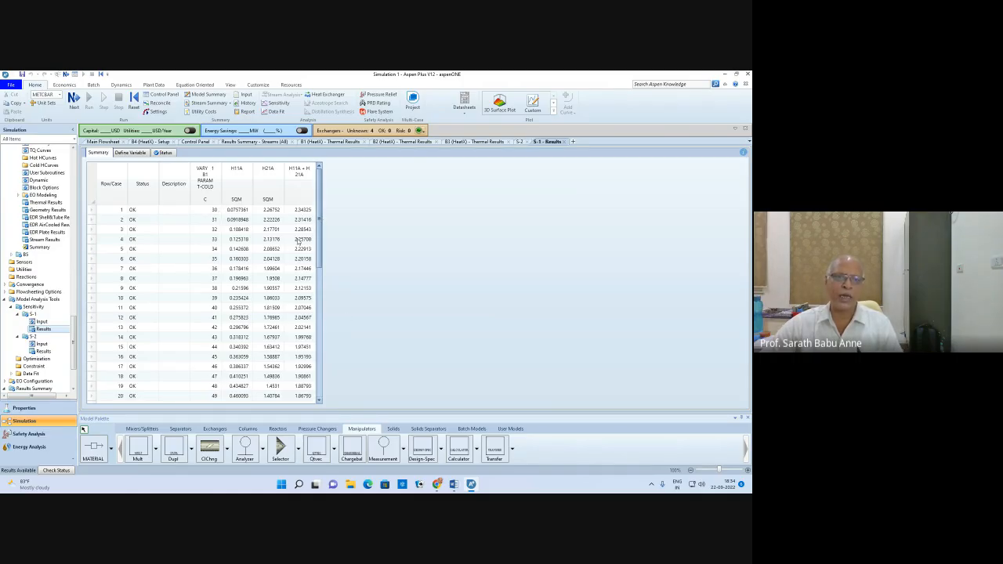
left_click_drag(320, 235, 318, 348)
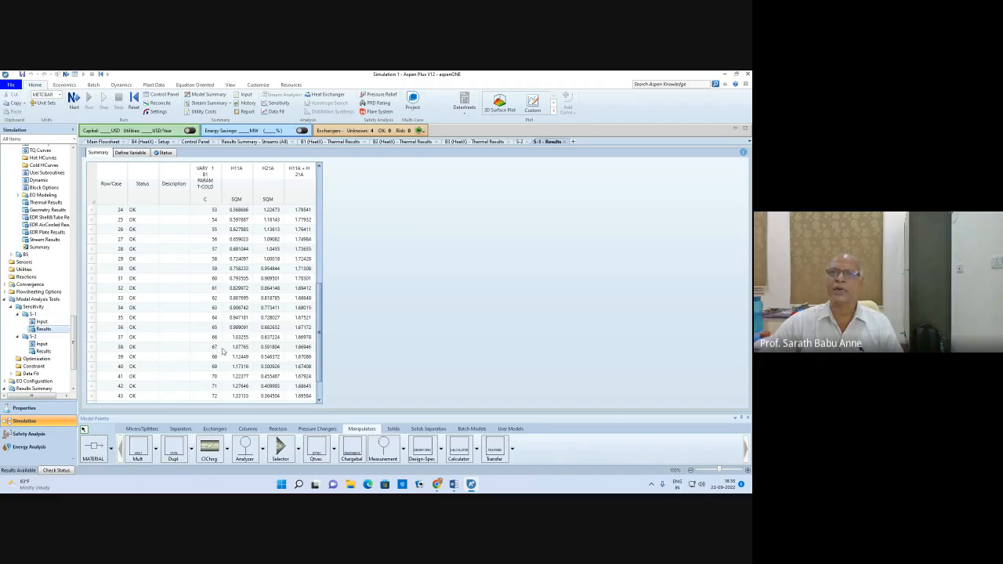
left_click(554, 102)
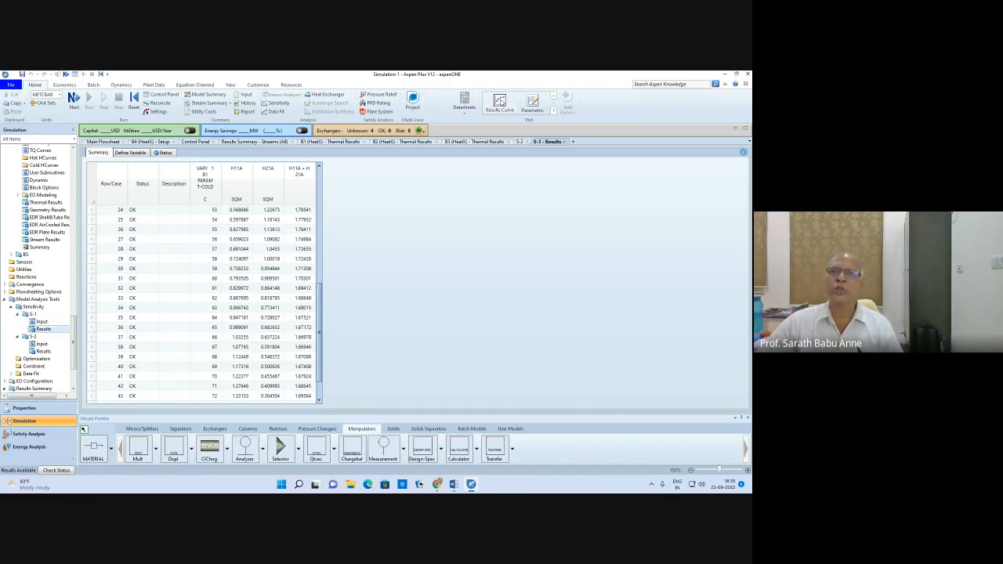
left_click(499, 102)
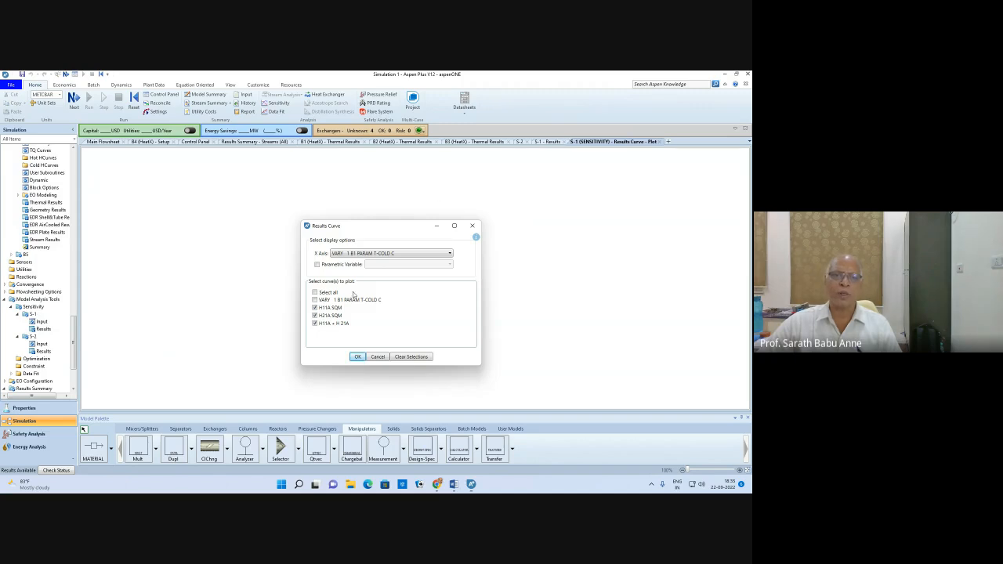
left_click(314, 316)
left_click(314, 307)
left_click(314, 322)
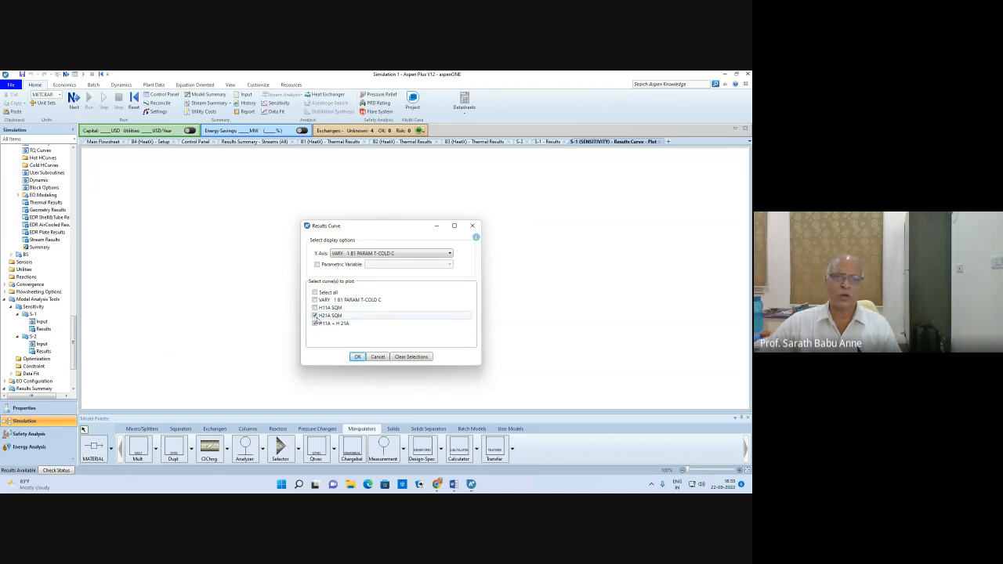
left_click(314, 316)
left_click(356, 357)
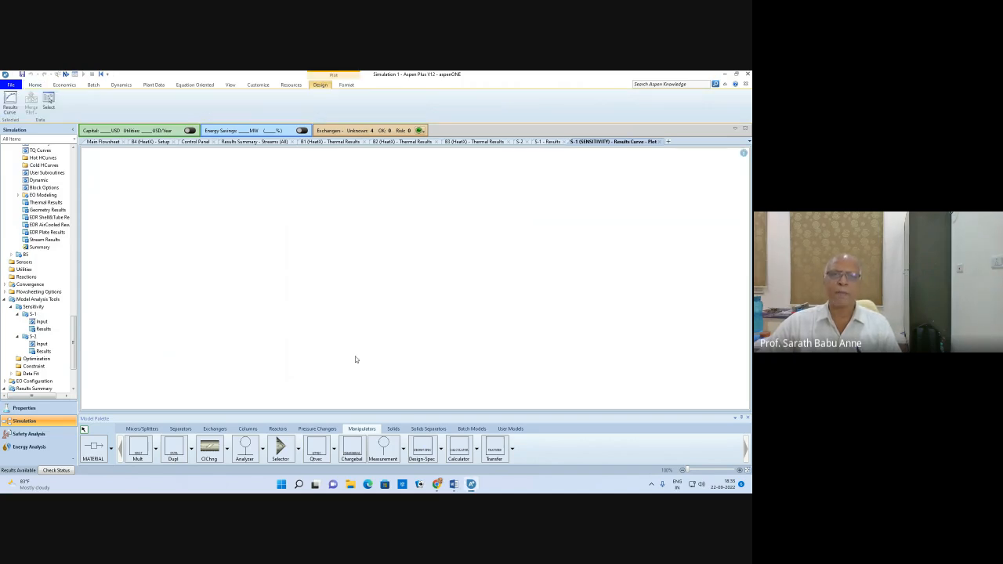
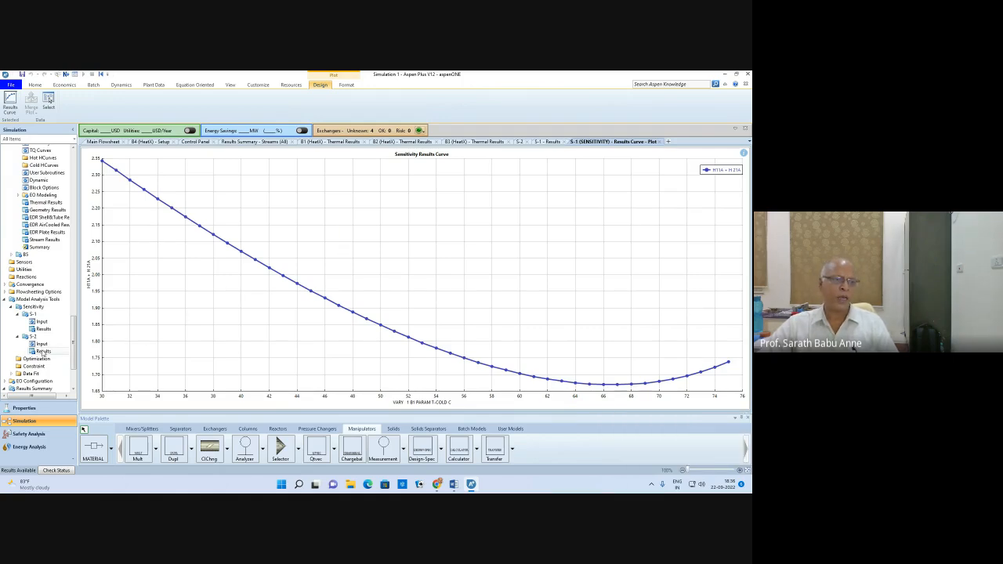
Examine the S-2 results table for the minimum total area and compare it with the S-1 results curve
left_click(43, 352)
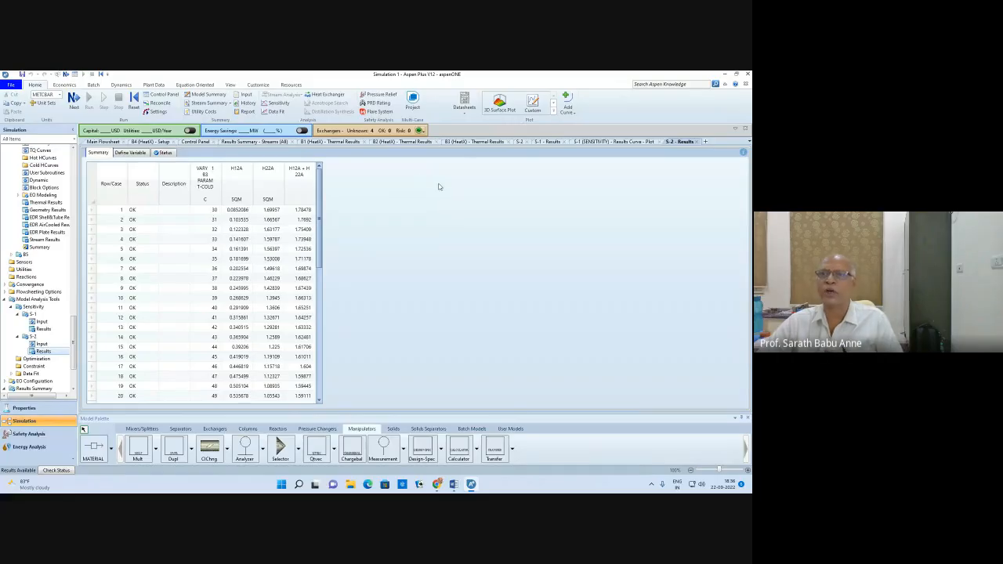
left_click(597, 142)
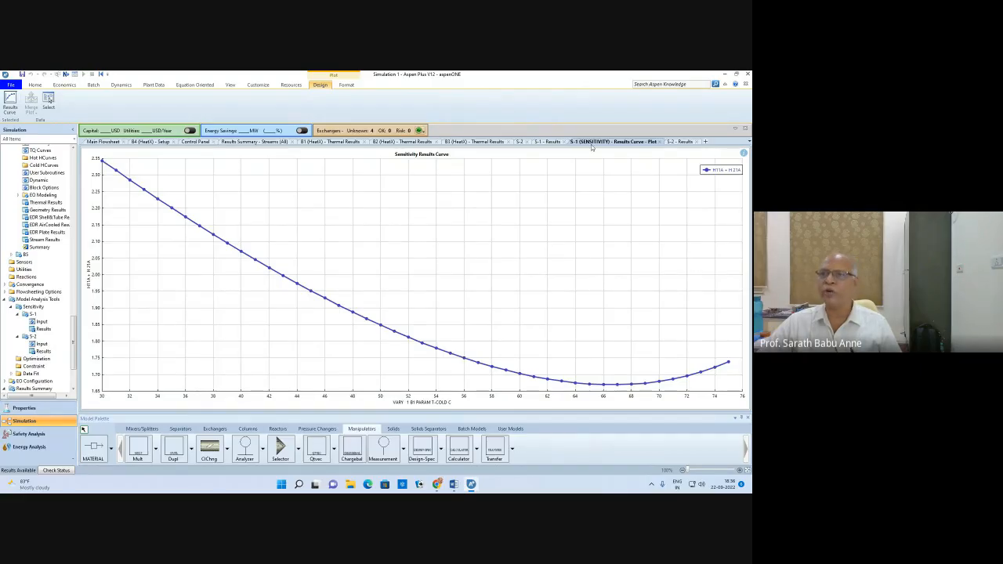
left_click(680, 142)
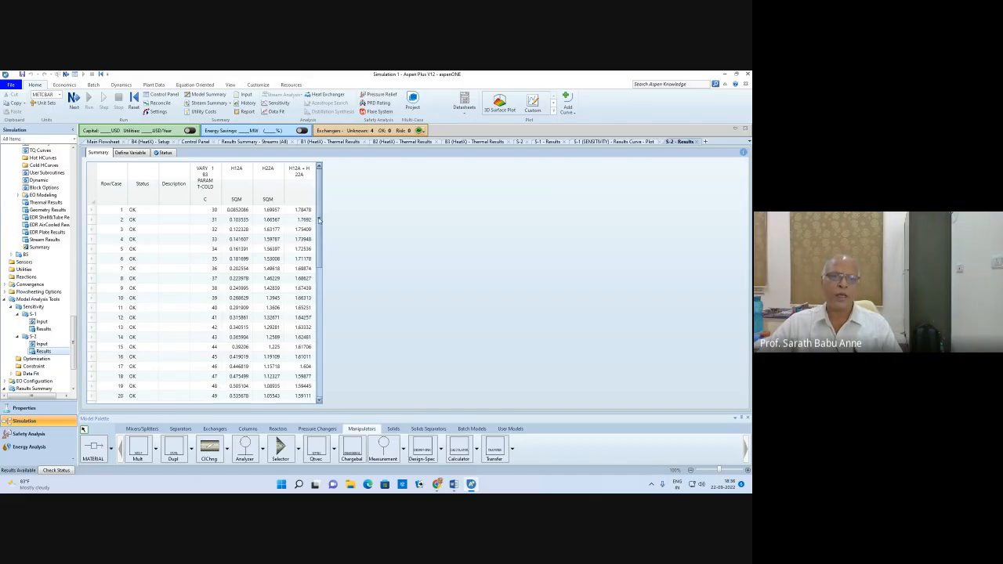
left_click_drag(319, 220, 315, 271)
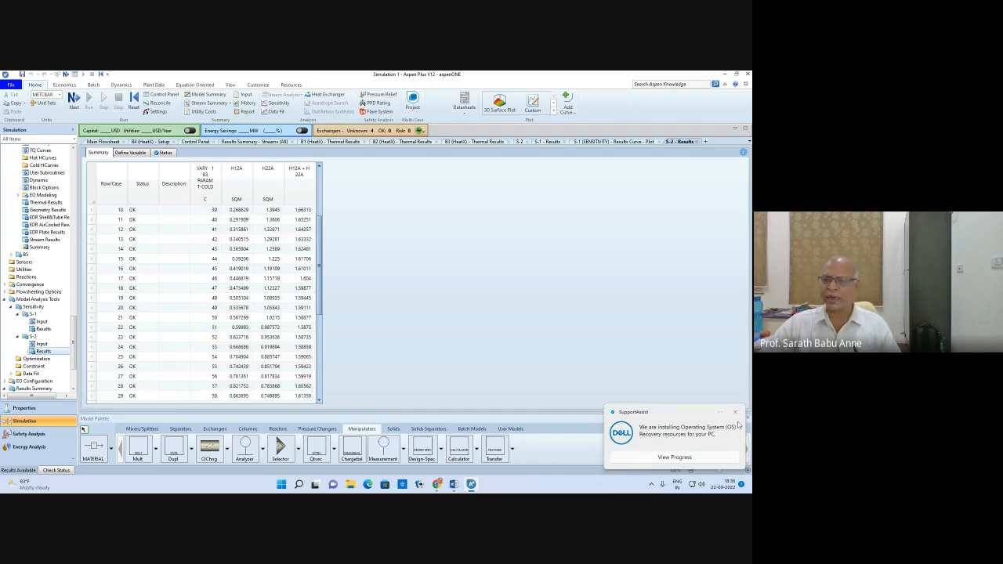
left_click(735, 412)
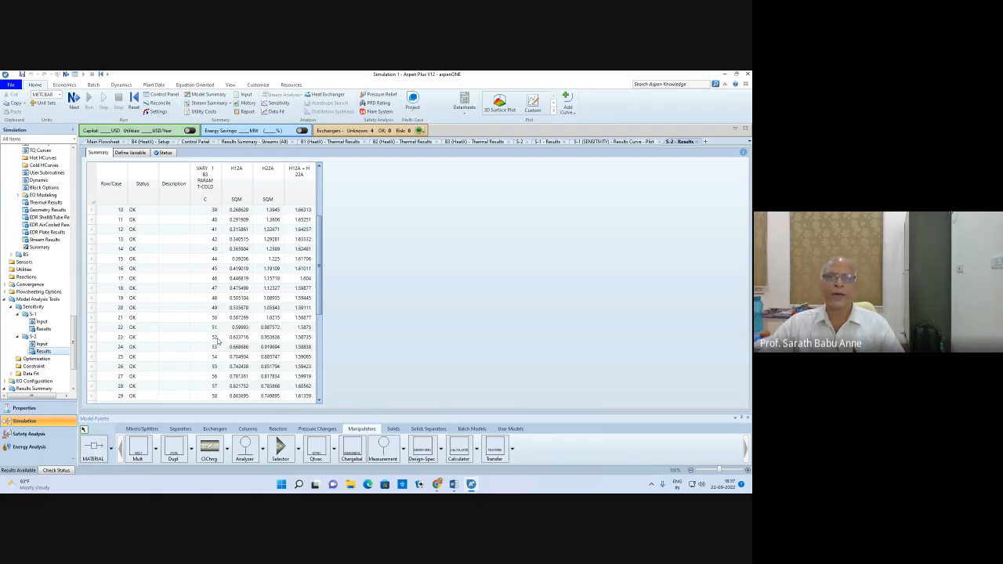
Plot a results curve for S-2 showing only H12A + H22A against the B3 cold outlet temperature
left_click(553, 97)
left_click(497, 101)
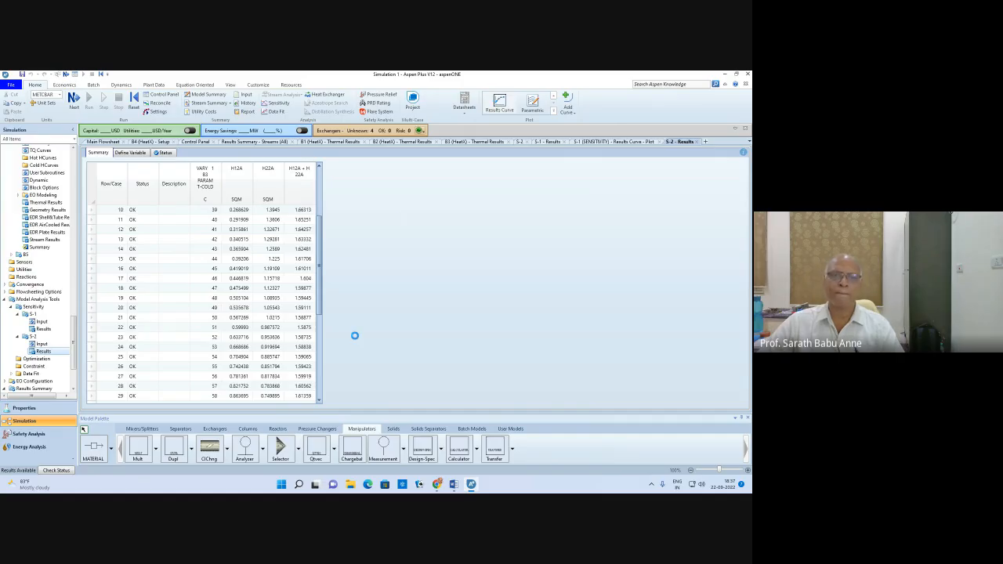
left_click(315, 322)
left_click(314, 314)
left_click(315, 307)
left_click(315, 307)
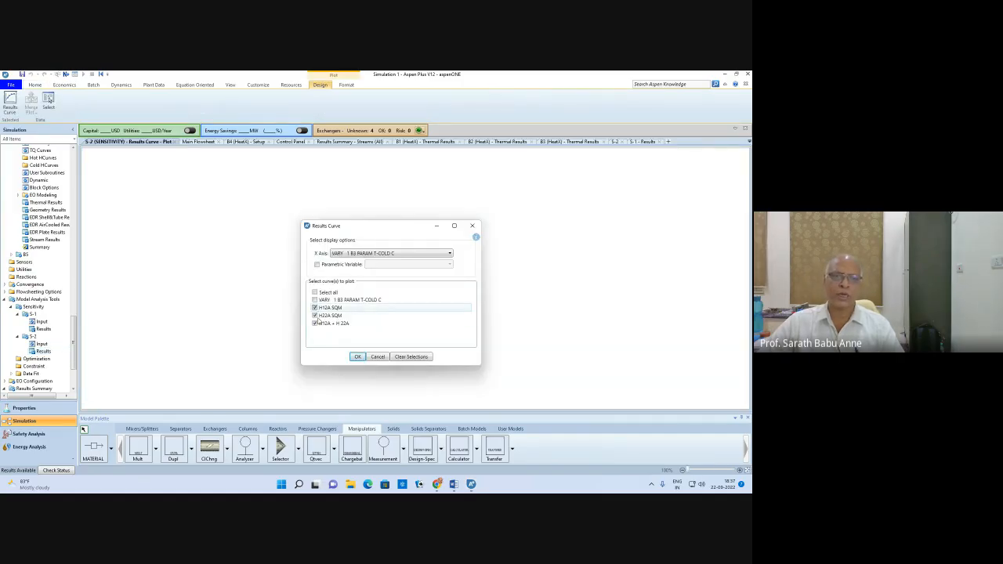
left_click(315, 315)
left_click(358, 357)
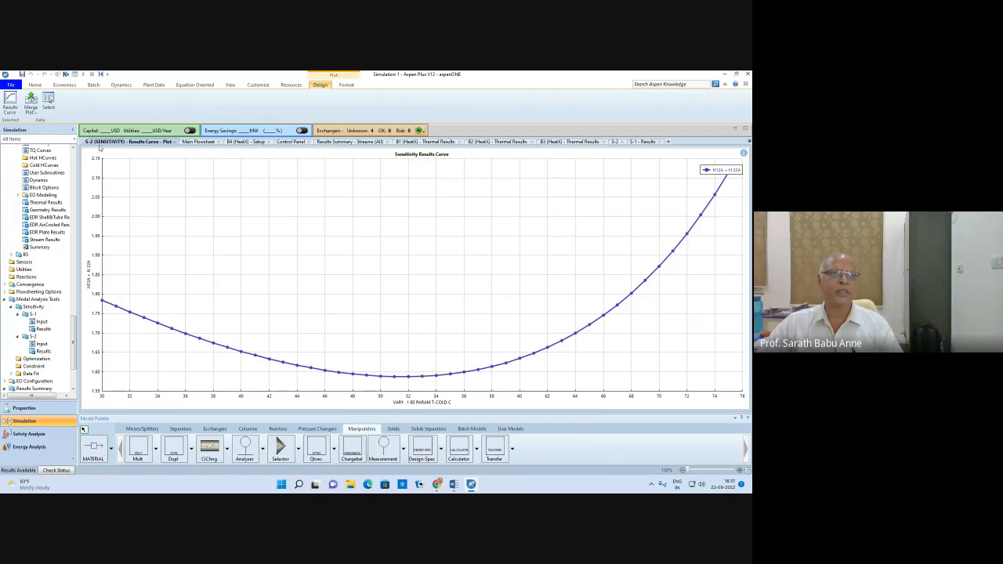
Return to the main flowsheet and delete sensitivity analysis S-1
left_click(197, 142)
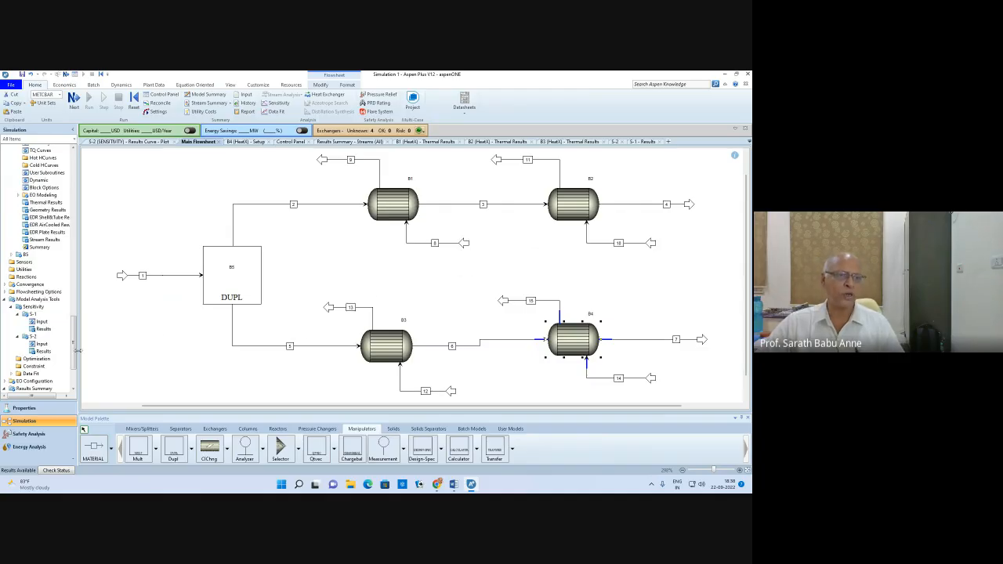
scroll(73, 341, "down", 2)
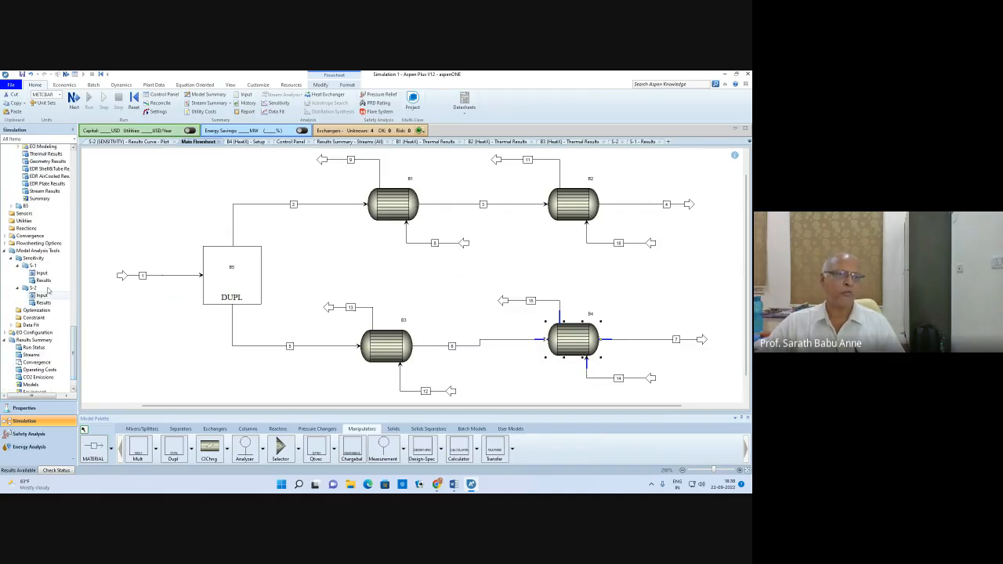
right_click(35, 266)
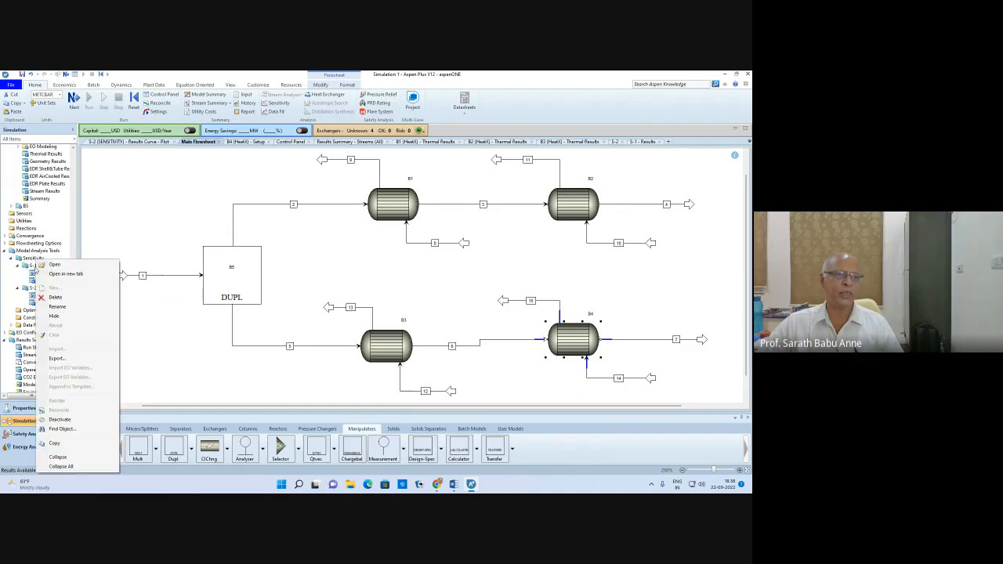
left_click(53, 298)
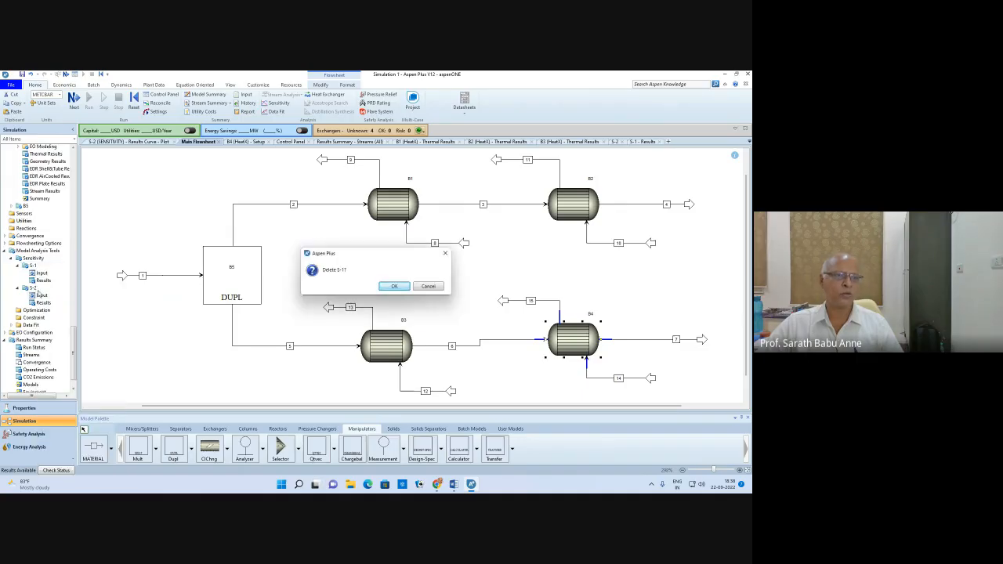
left_click(394, 286)
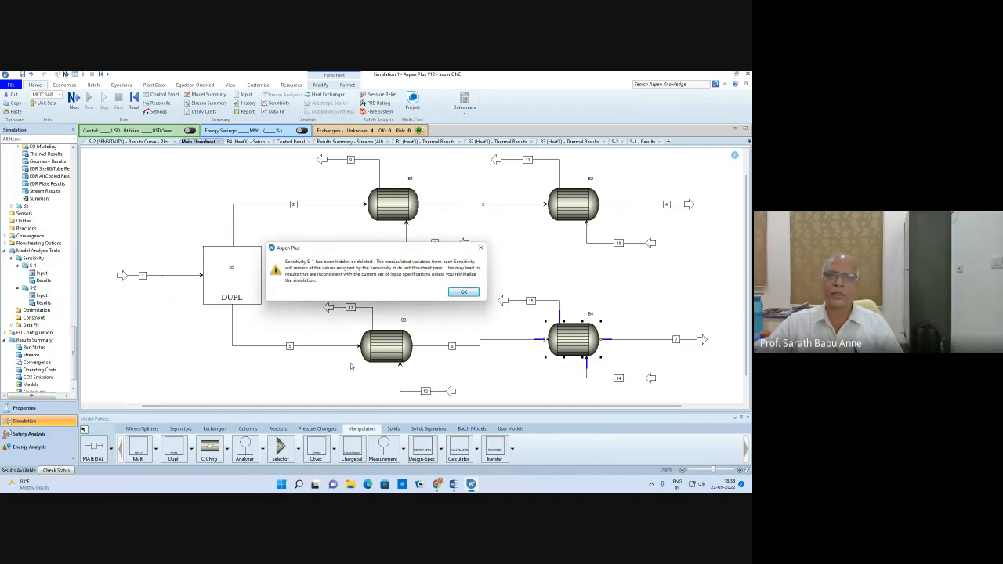
left_click(467, 294)
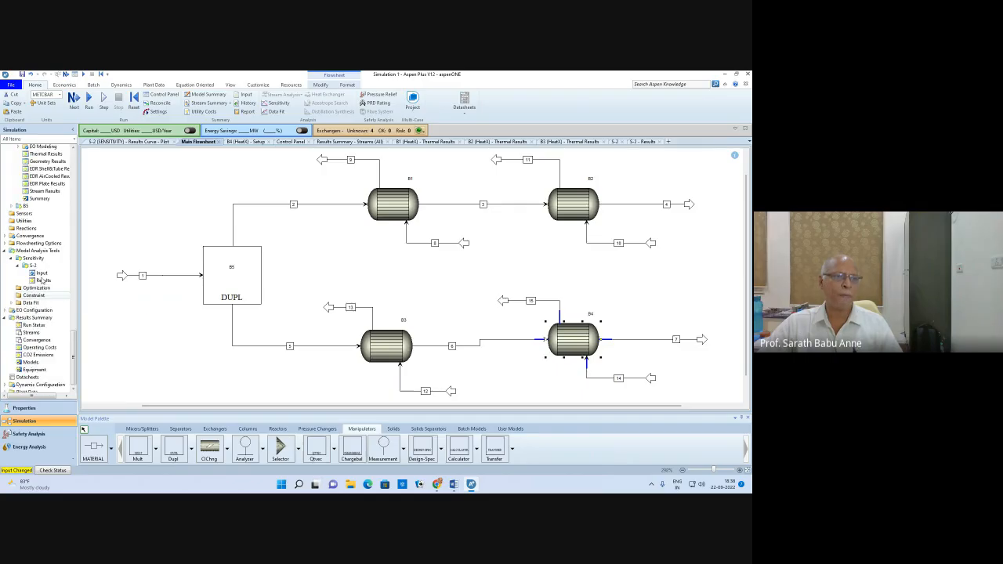
Delete sensitivity analysis S-2 from the model analysis tools
right_click(35, 266)
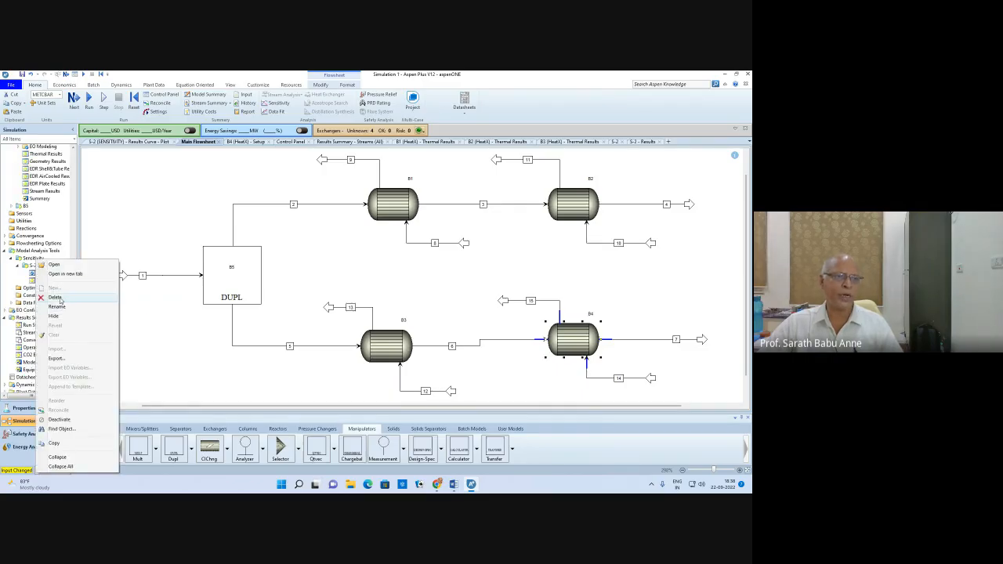
left_click(62, 303)
left_click(395, 286)
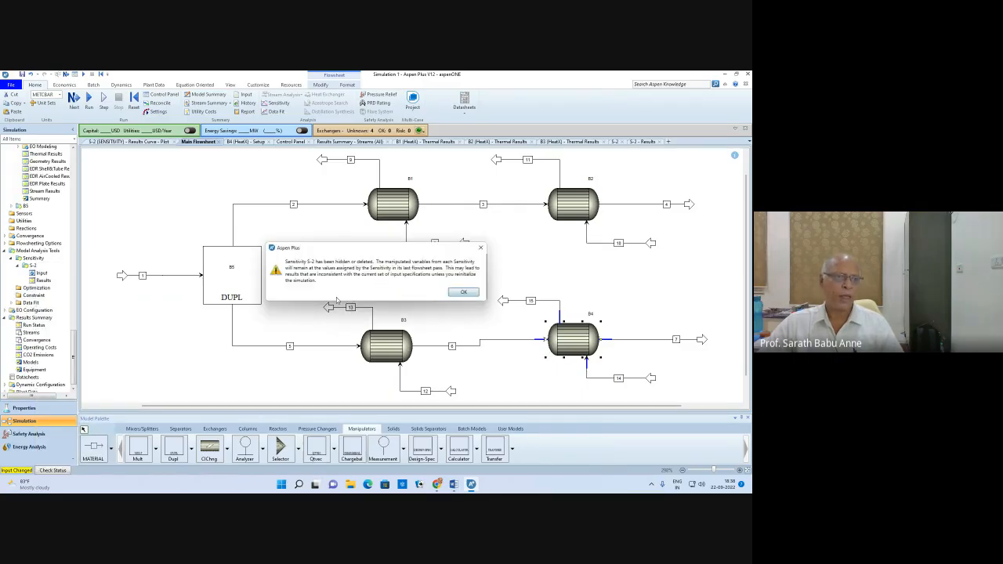
left_click(456, 292)
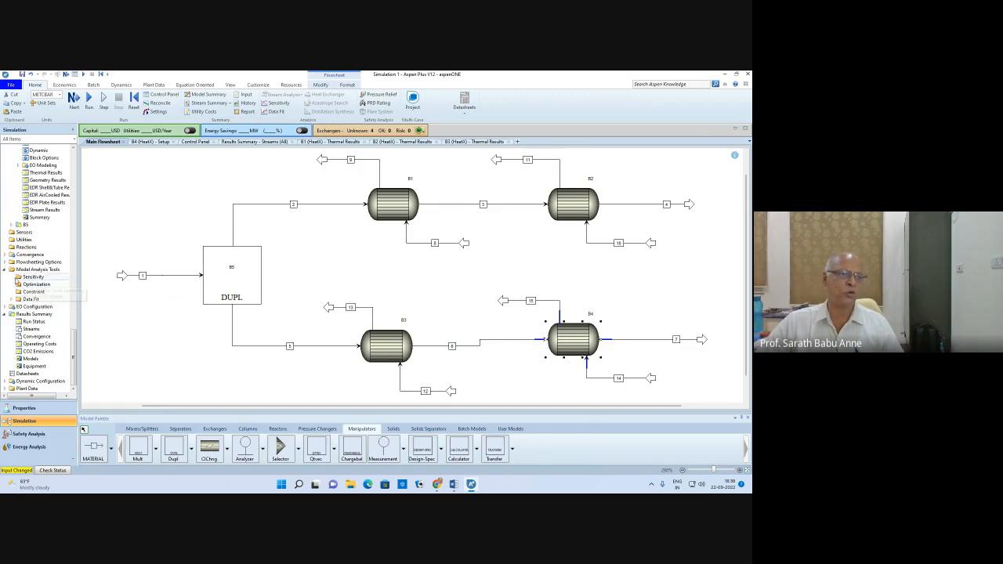
Create a new optimization with the ID O-1 in the model analysis tools
left_click(38, 284)
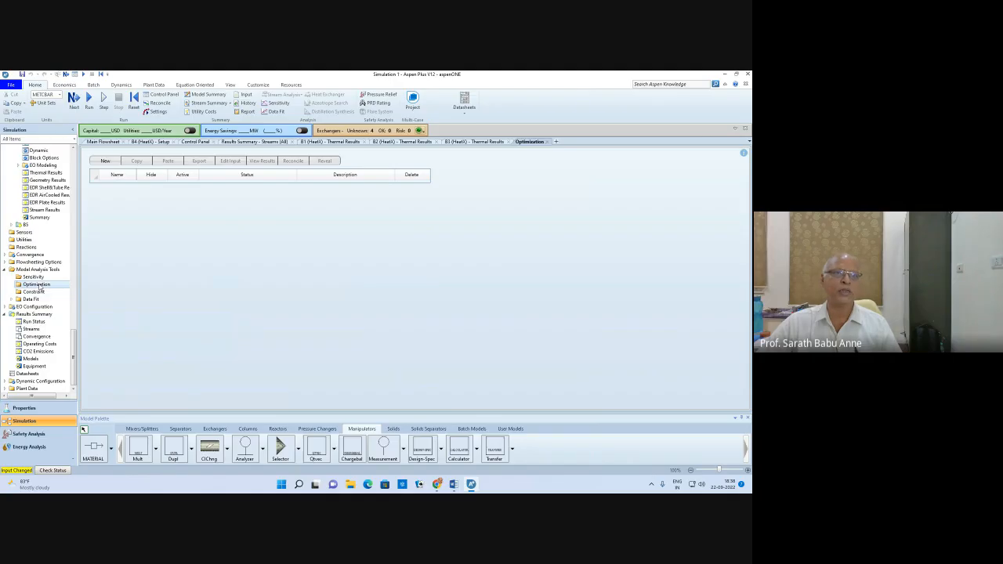
left_click(105, 160)
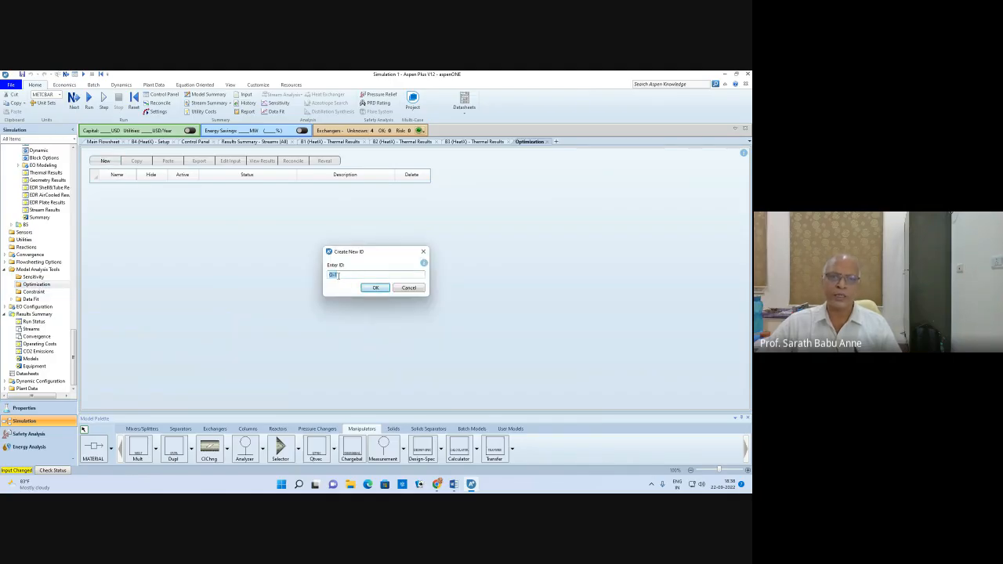
left_click(376, 288)
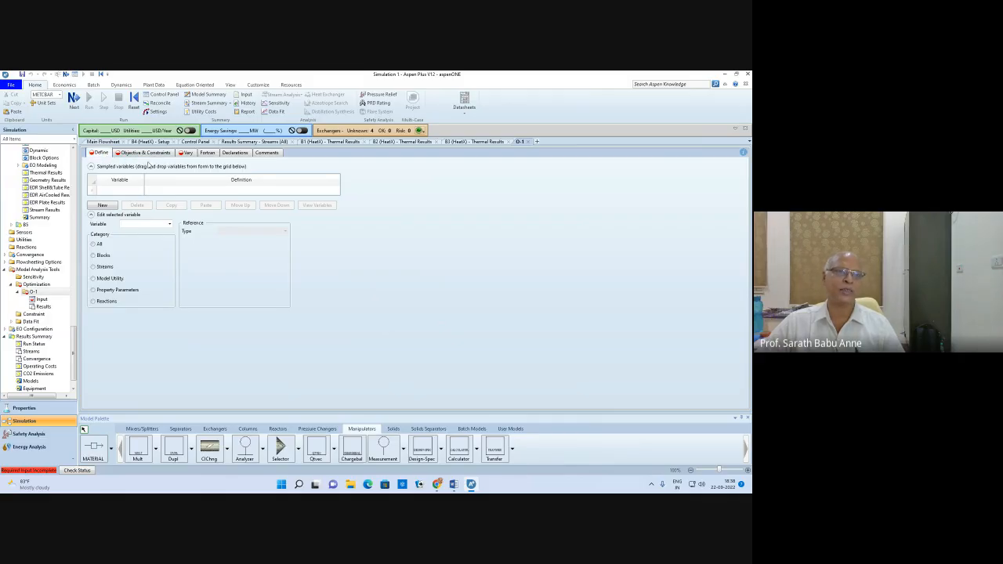
Add sampled variable H11A to O-1 in the Blocks category as a Block-Var referencing AREA-CALC of block B1
left_click(124, 190)
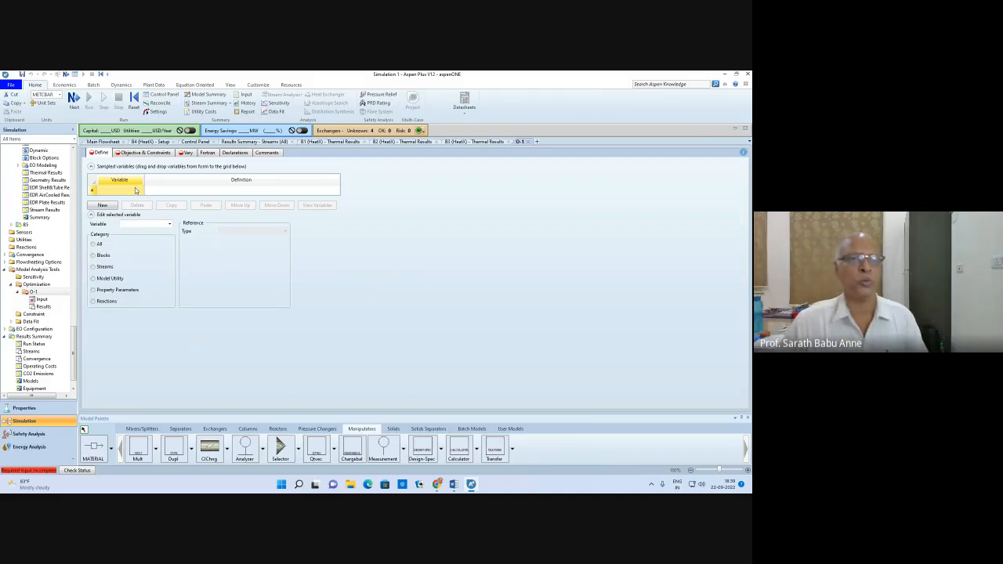
type("H11A")
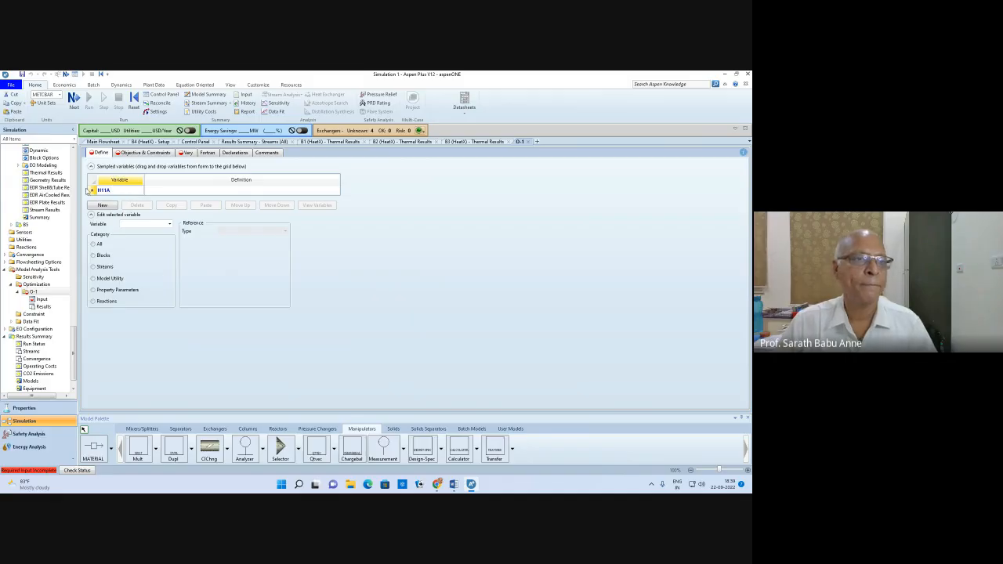
key("Tab")
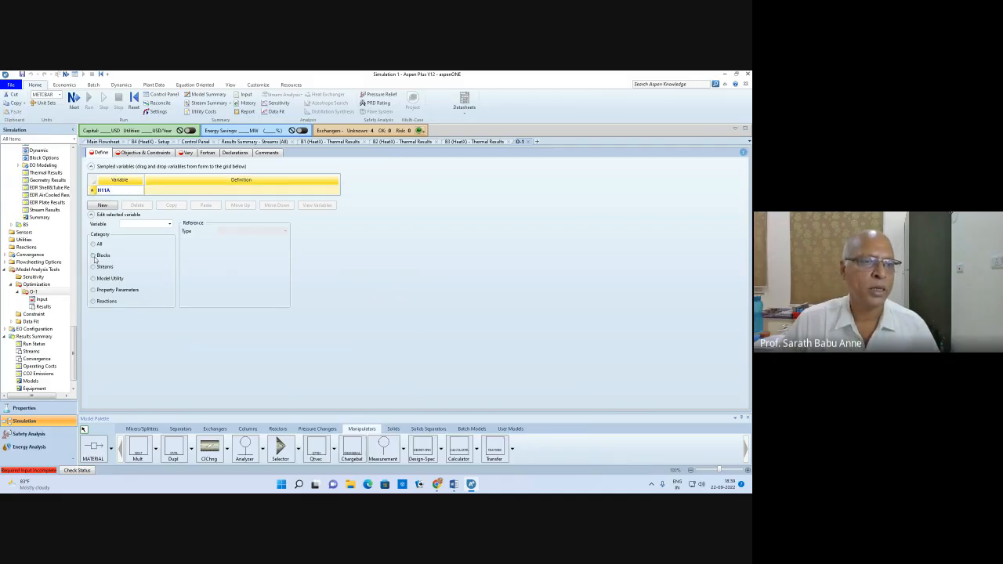
left_click(94, 265)
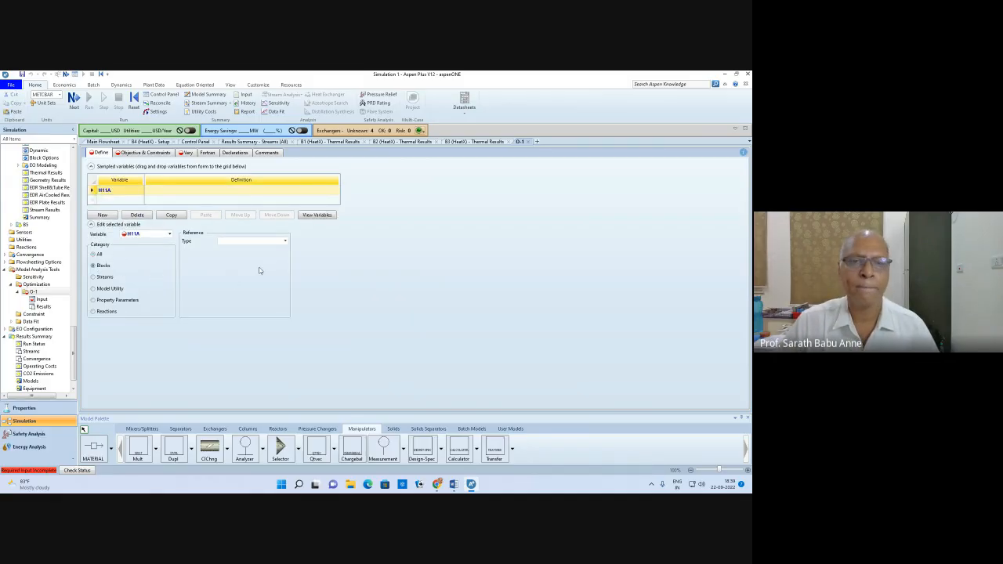
left_click(251, 240)
left_click(229, 249)
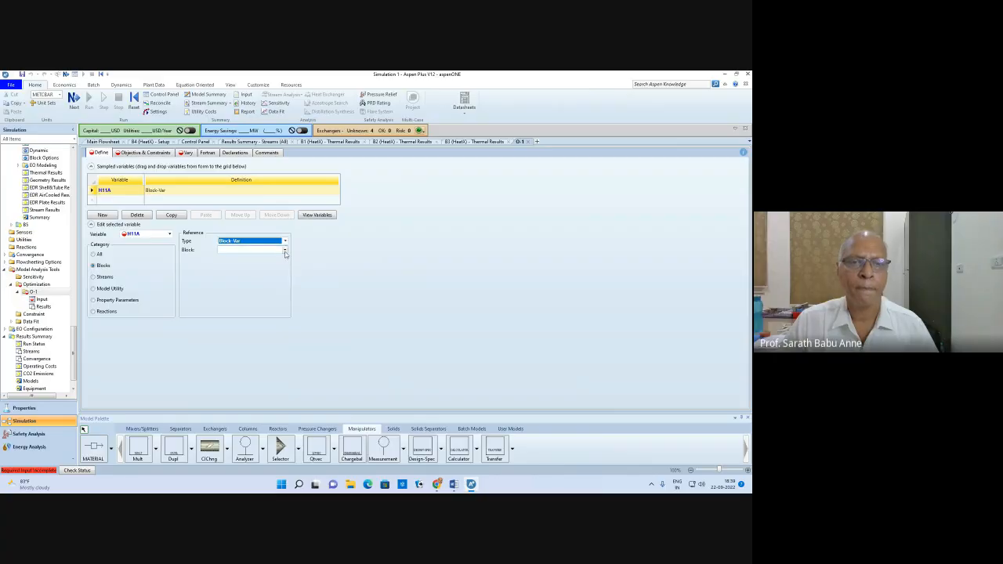
left_click(284, 251)
left_click(229, 258)
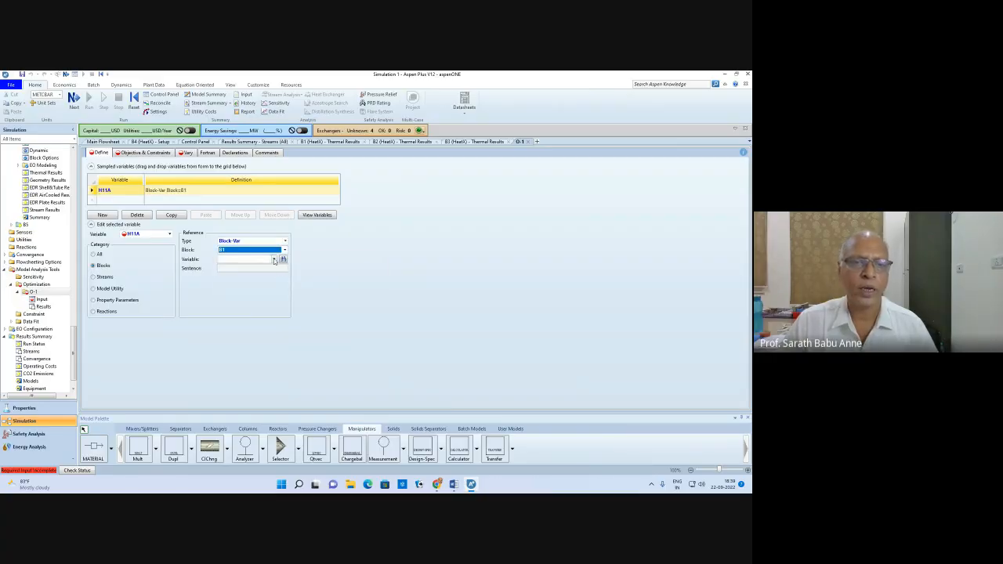
left_click(273, 258)
left_click(242, 280)
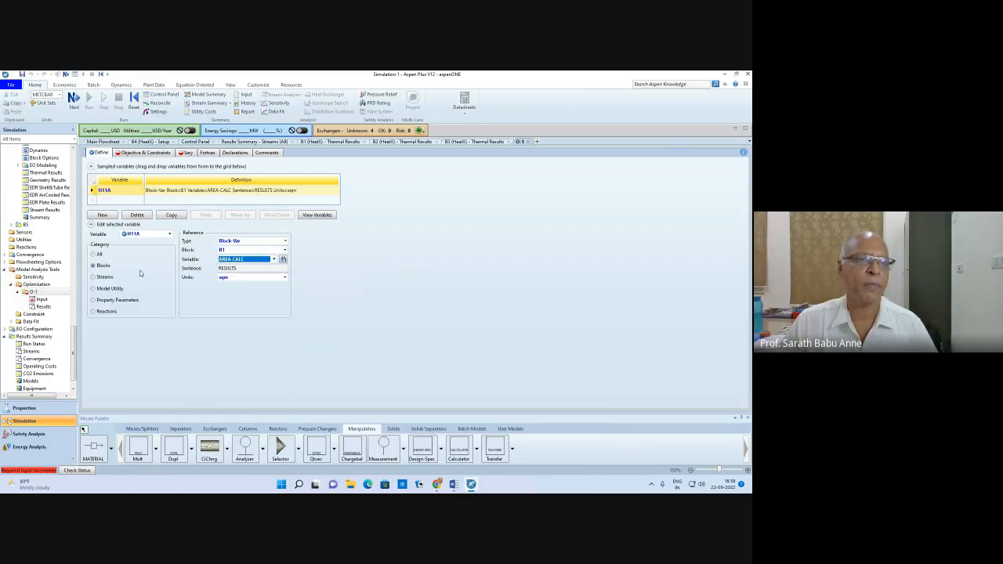
Add sampled variable H21A to O-1 in the Blocks category as a Block-Var referencing AREA-CALC of block B2
left_click(111, 202)
type("H21A")
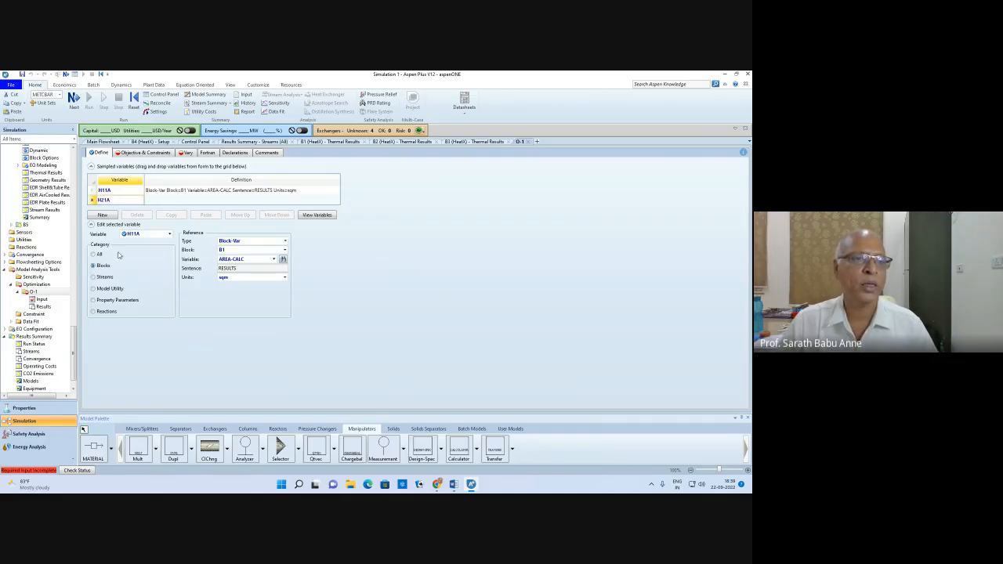
left_click(91, 201)
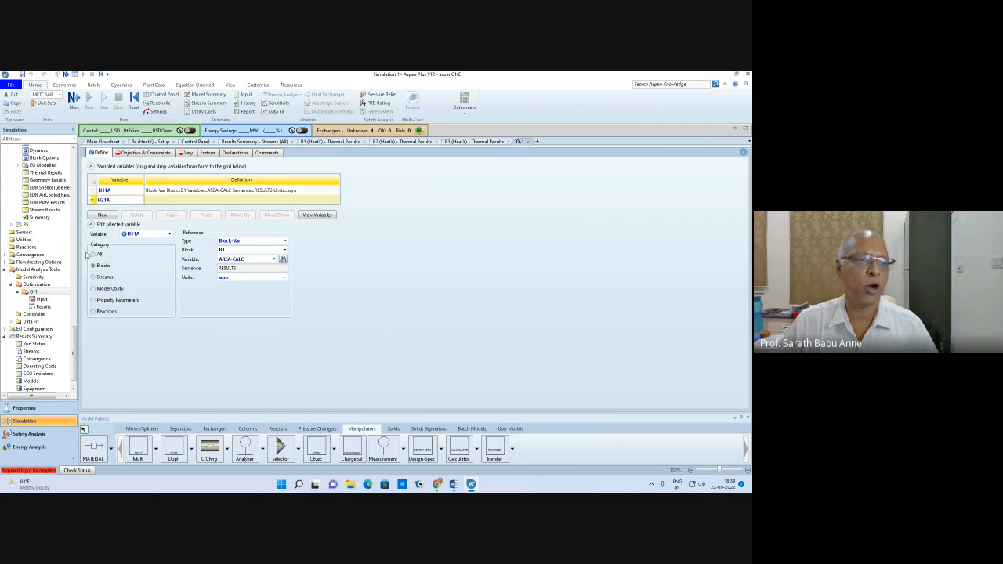
left_click(93, 275)
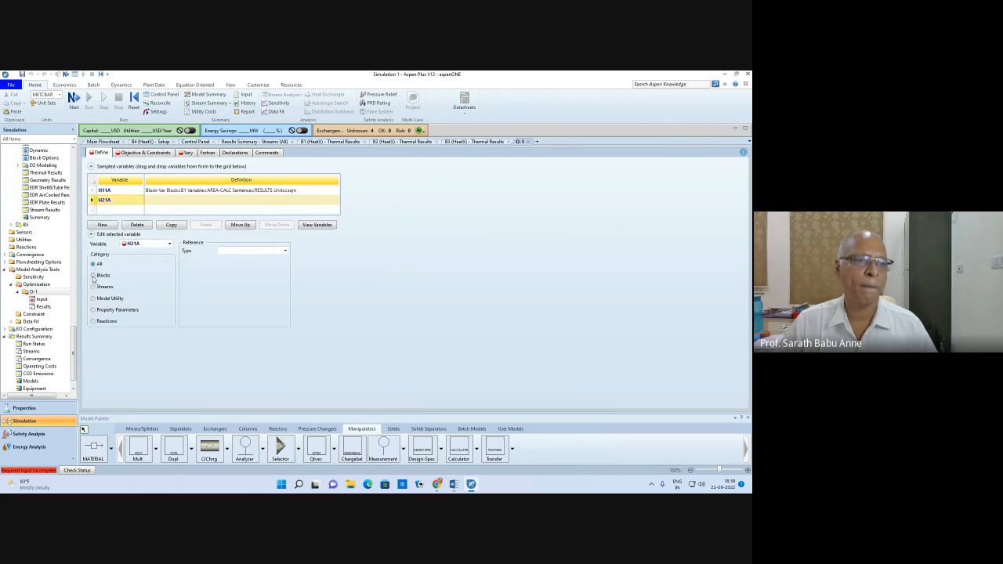
left_click(285, 251)
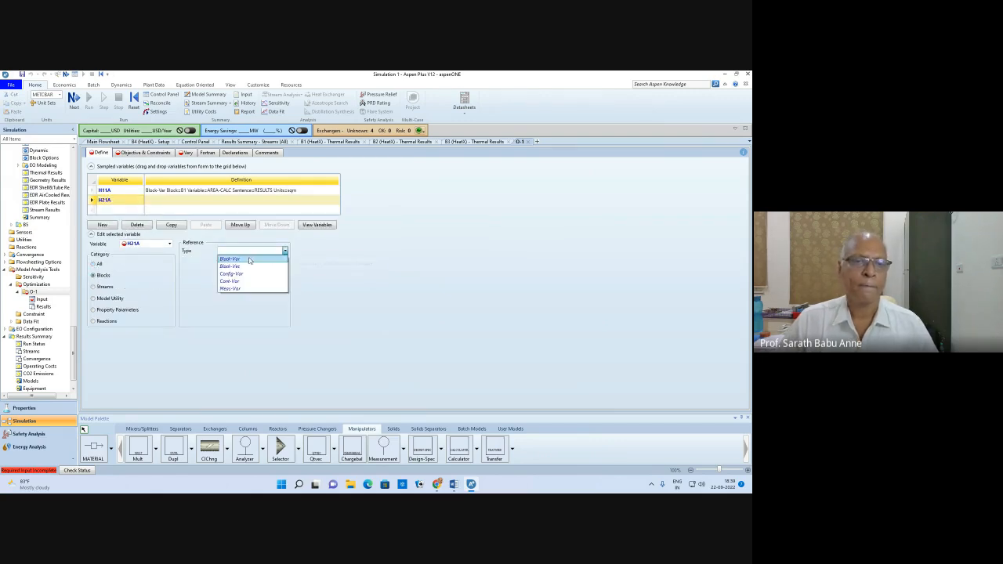
left_click(230, 259)
left_click(285, 260)
left_click(236, 275)
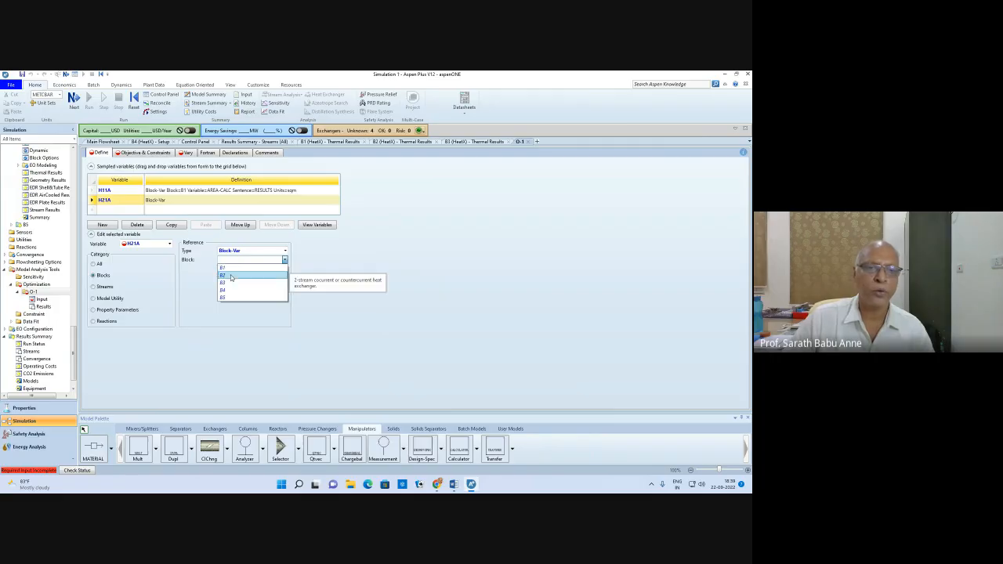
left_click(267, 269)
left_click(244, 285)
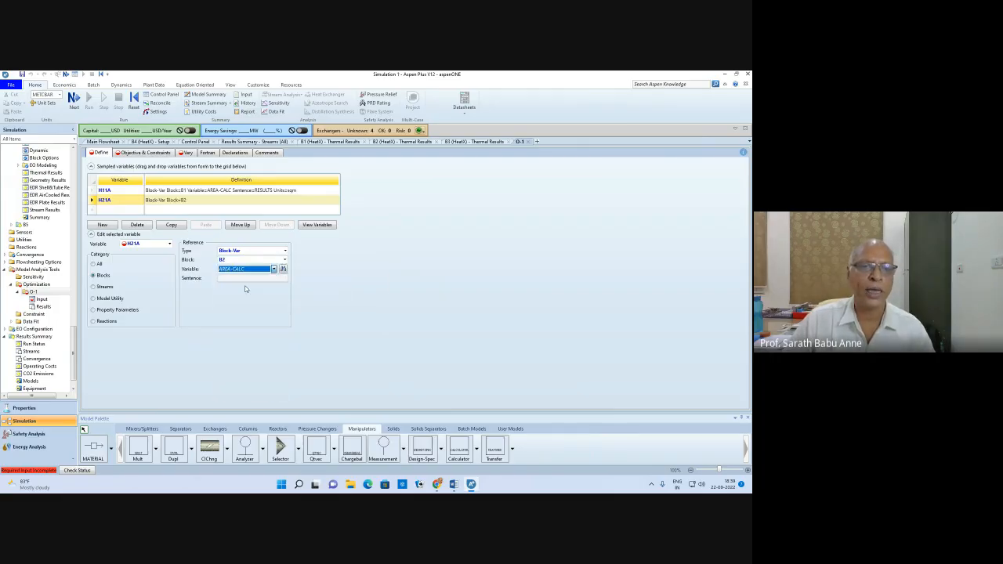
Set the objective of O-1 to minimize H11A + H21A
left_click(73, 98)
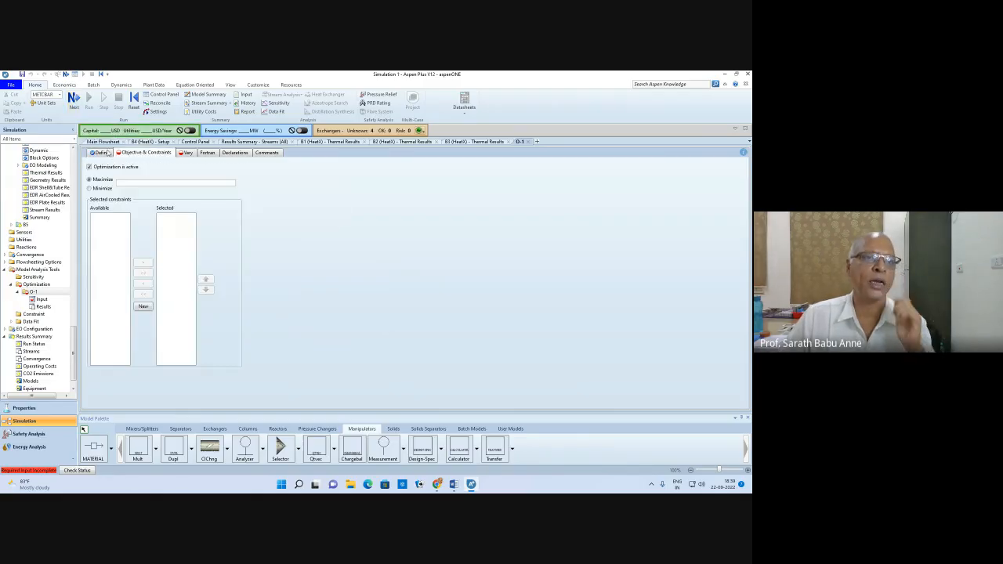
left_click(90, 188)
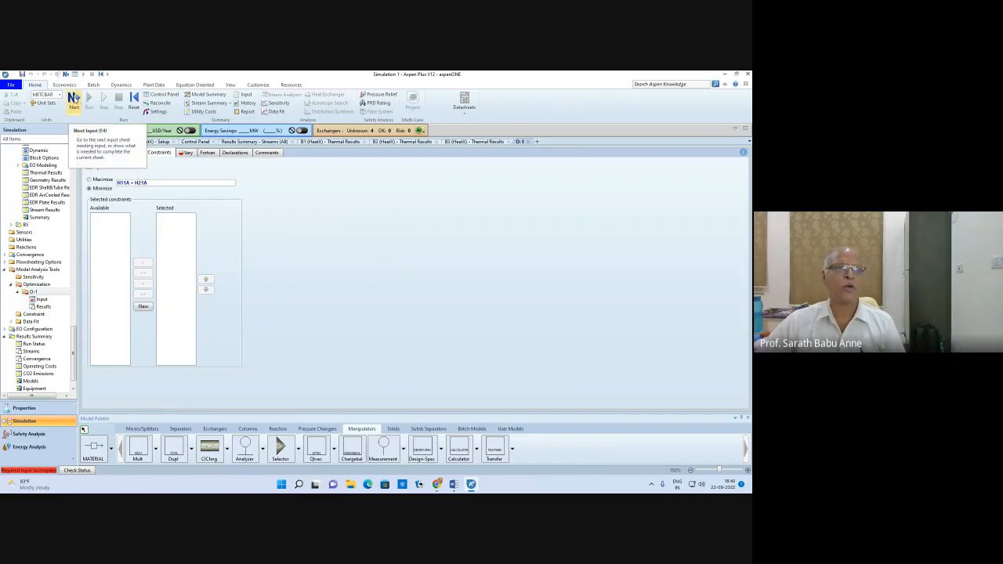
left_click(72, 97)
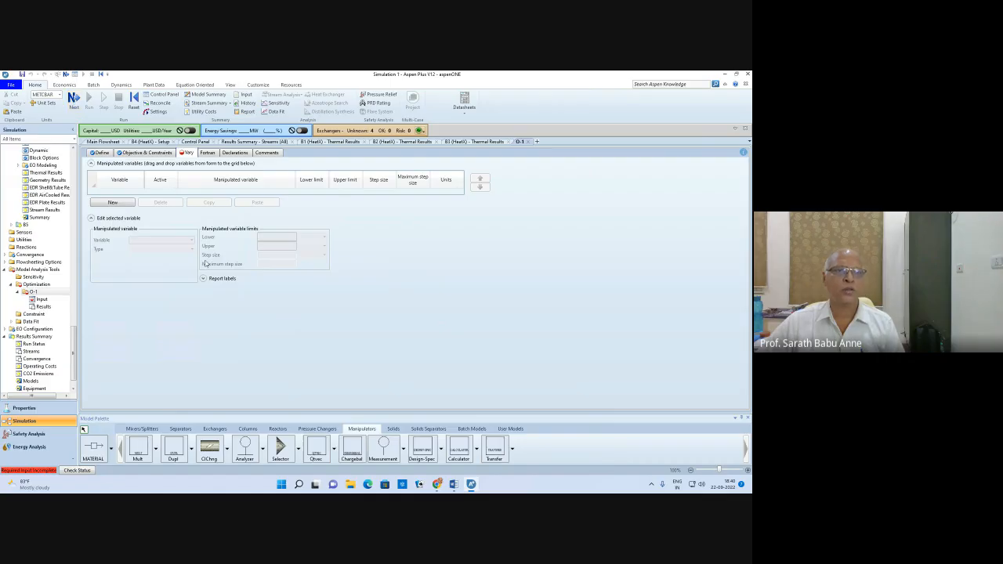
Add a manipulated variable to O-1 as a Block-Var referencing T-COLD of block B1
left_click(113, 203)
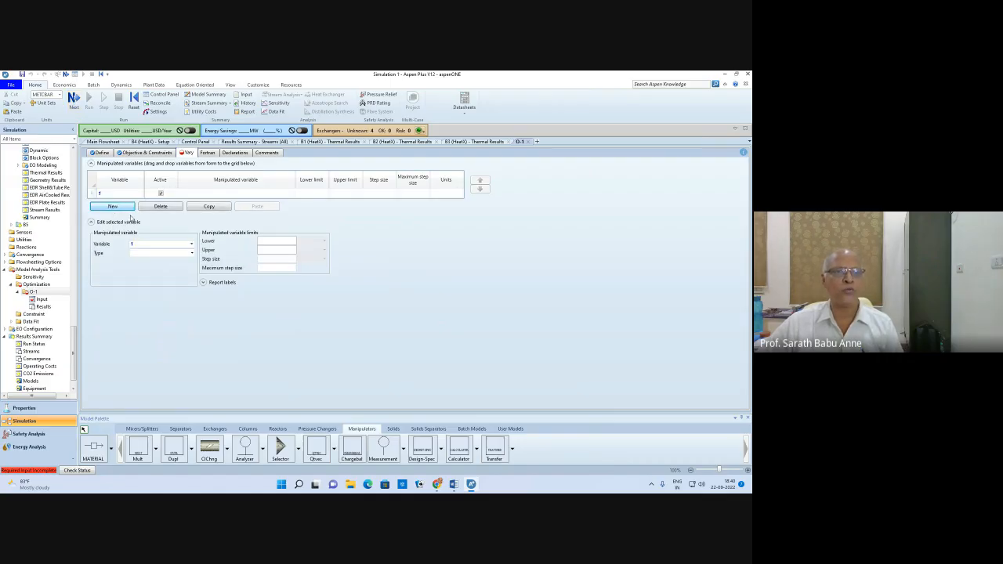
left_click(190, 254)
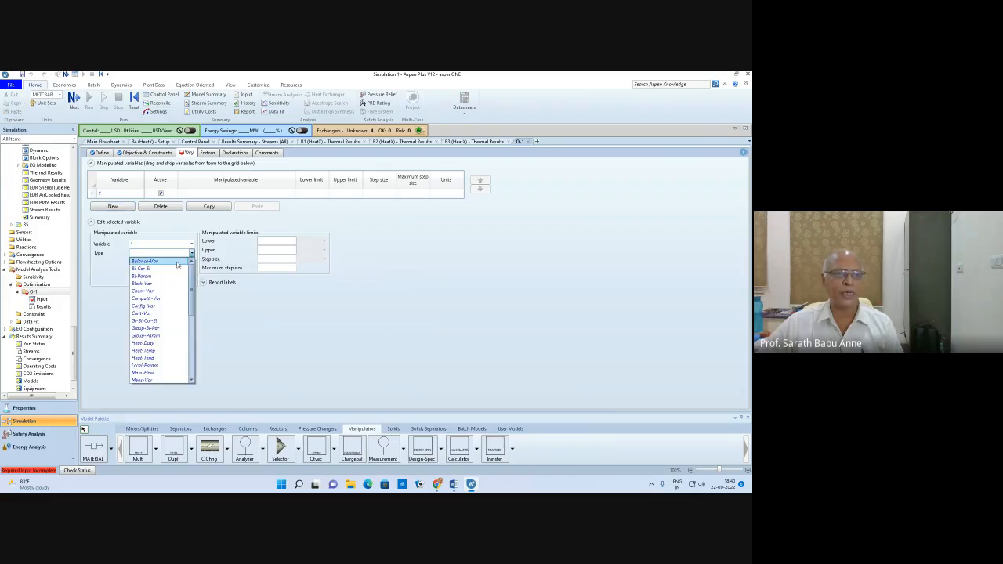
left_click(157, 287)
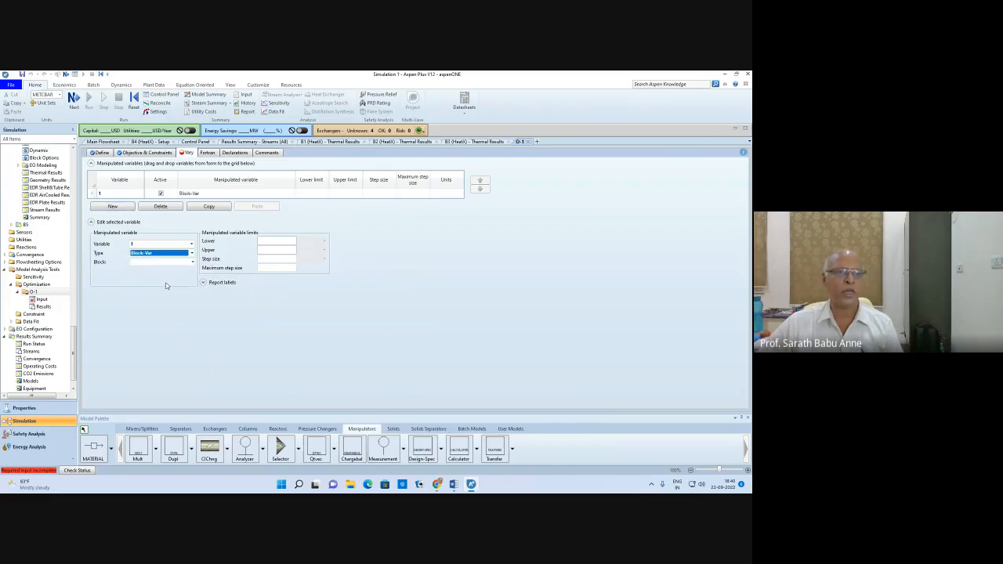
left_click(193, 263)
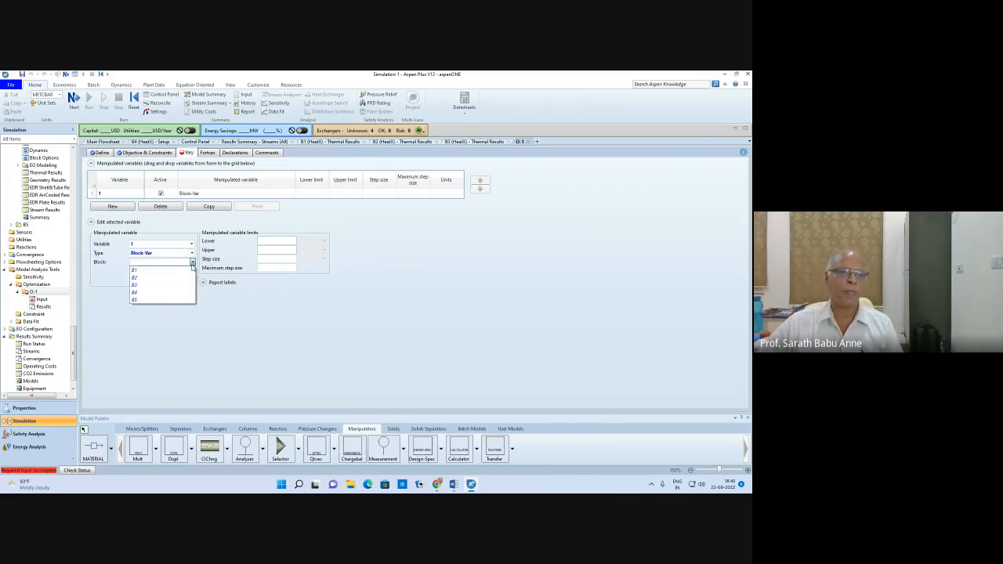
left_click(149, 271)
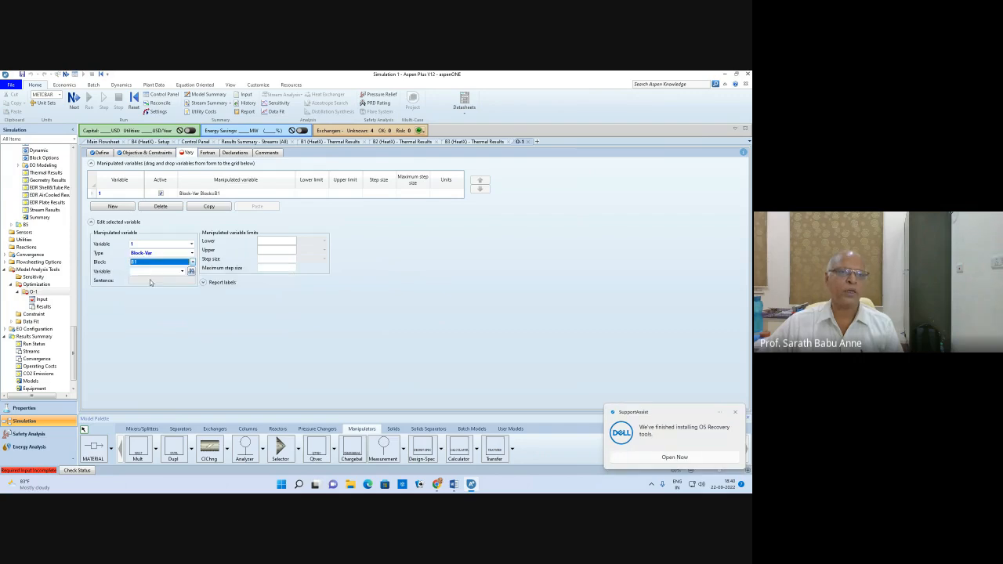
left_click(182, 271)
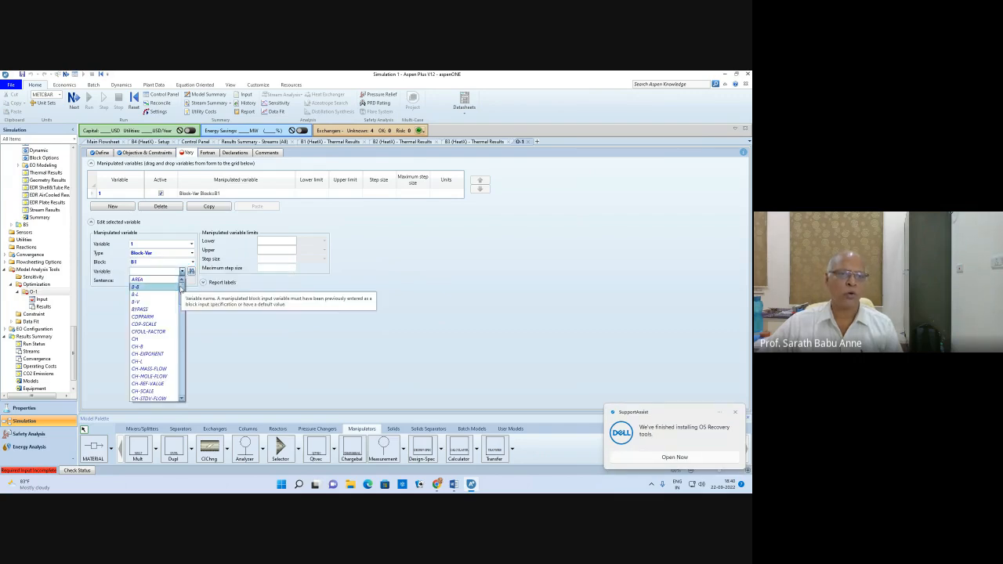
left_click_drag(183, 291, 185, 358)
scroll(184, 357, "down", 1)
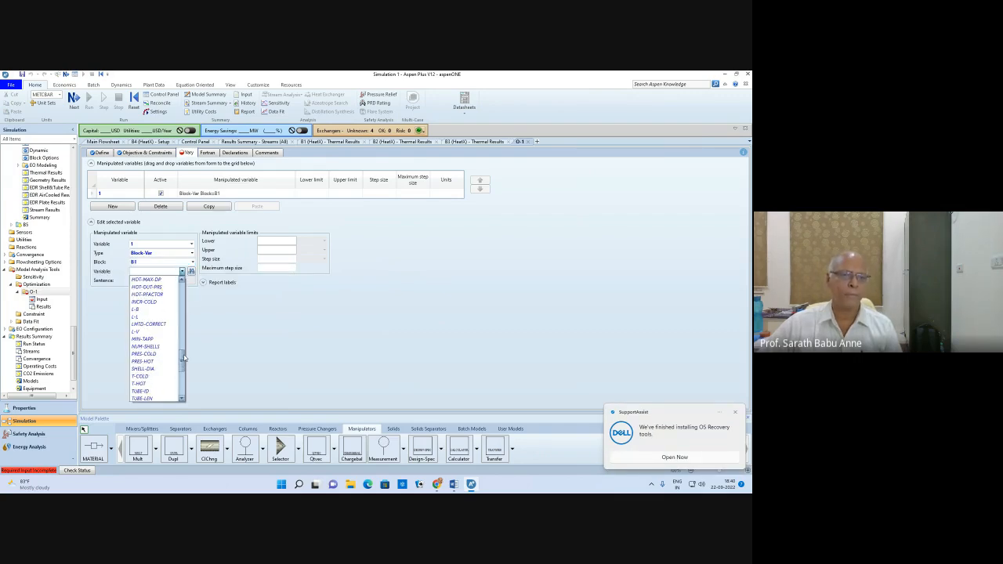
scroll(184, 358, "down", 2)
left_click(142, 342)
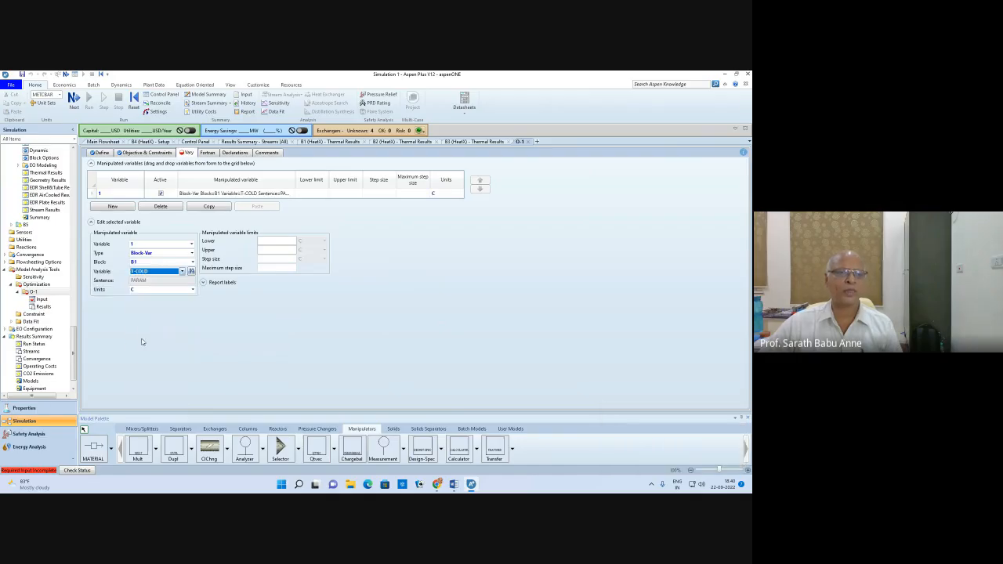
Limit the manipulated T-COLD variable to a lower bound of 30 C and an upper bound of 75 C
left_click(281, 243)
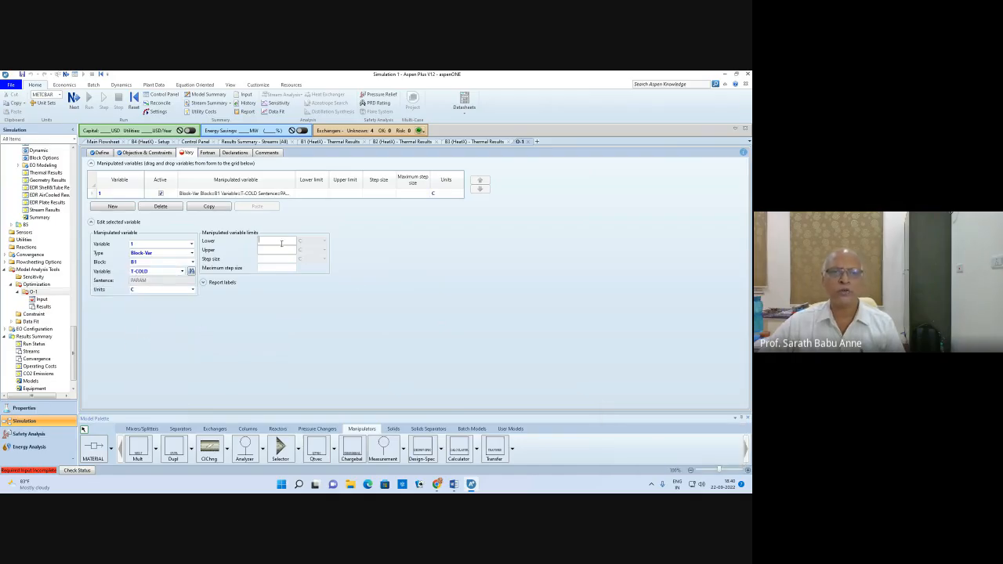
type("3")
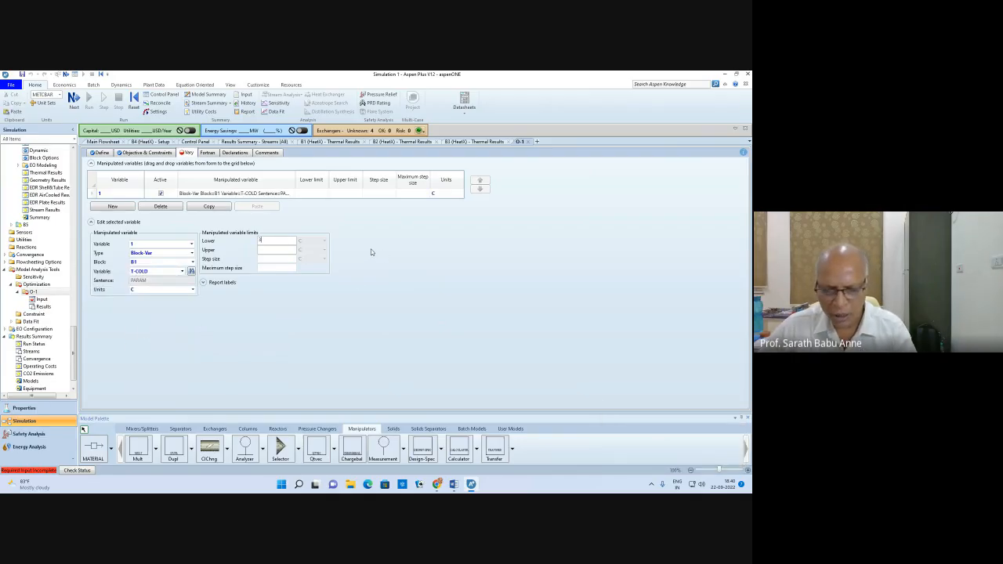
type("0")
left_click(293, 251)
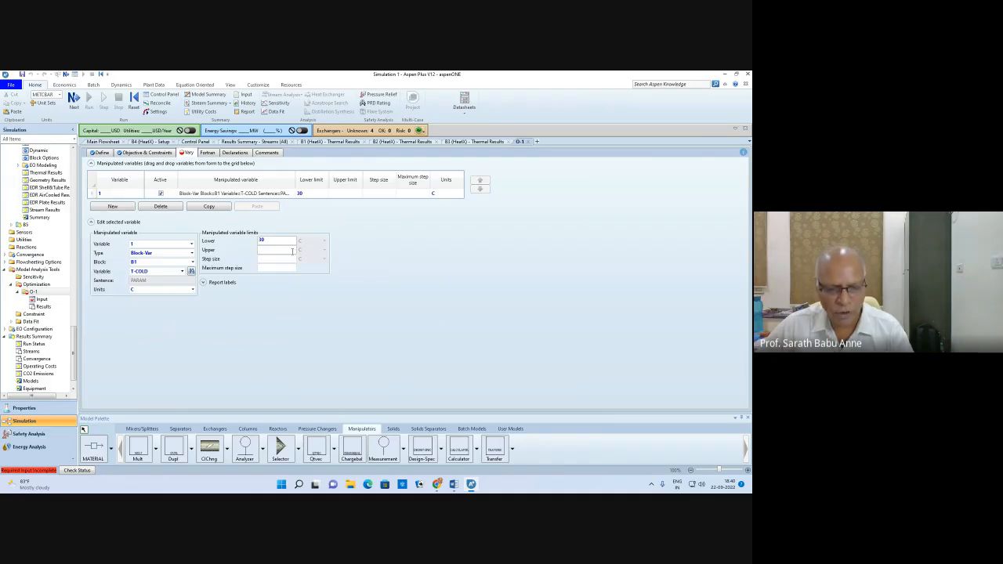
type("75")
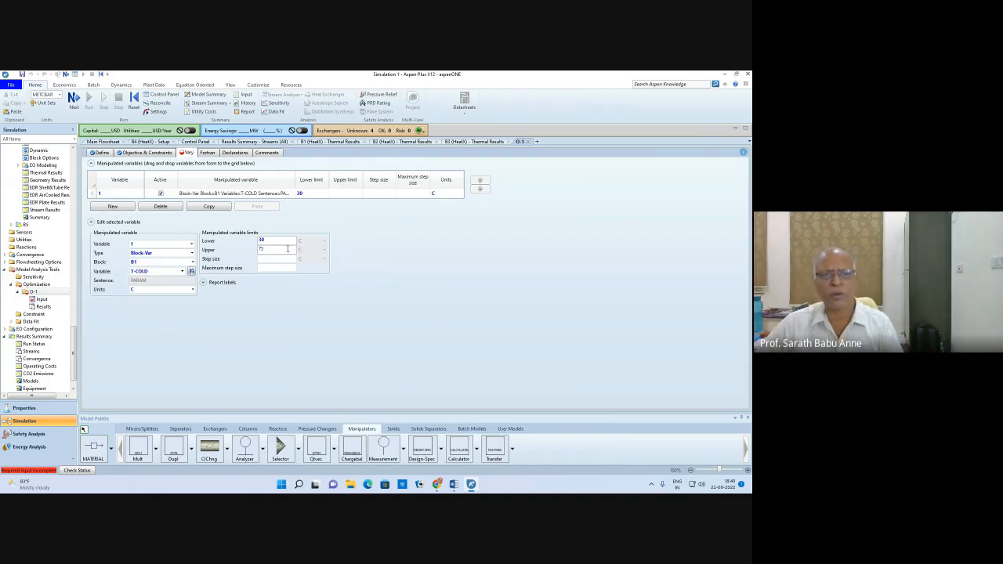
left_click(283, 320)
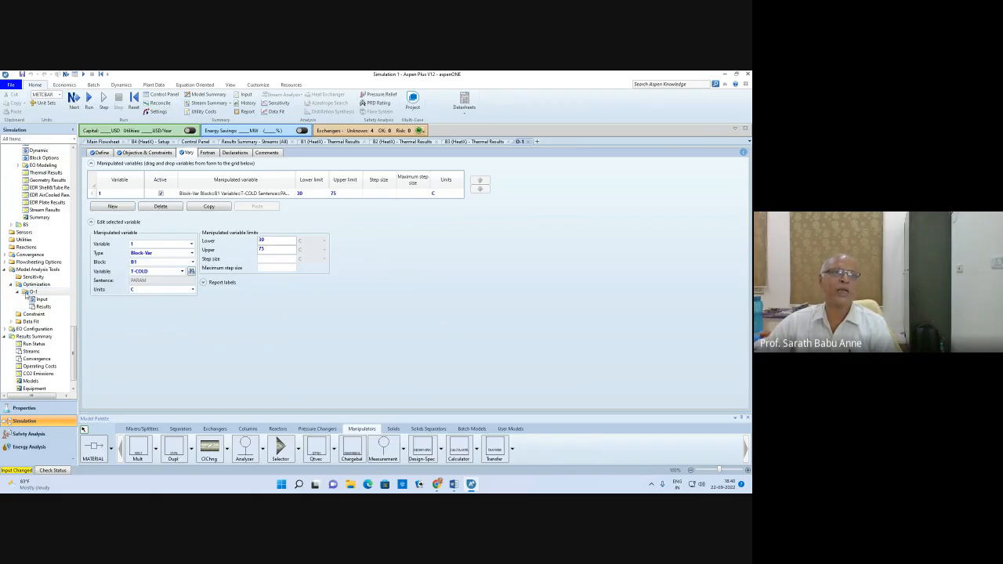
Run the simulation with optimization O-1 and check the solver method in the run messages
left_click(74, 100)
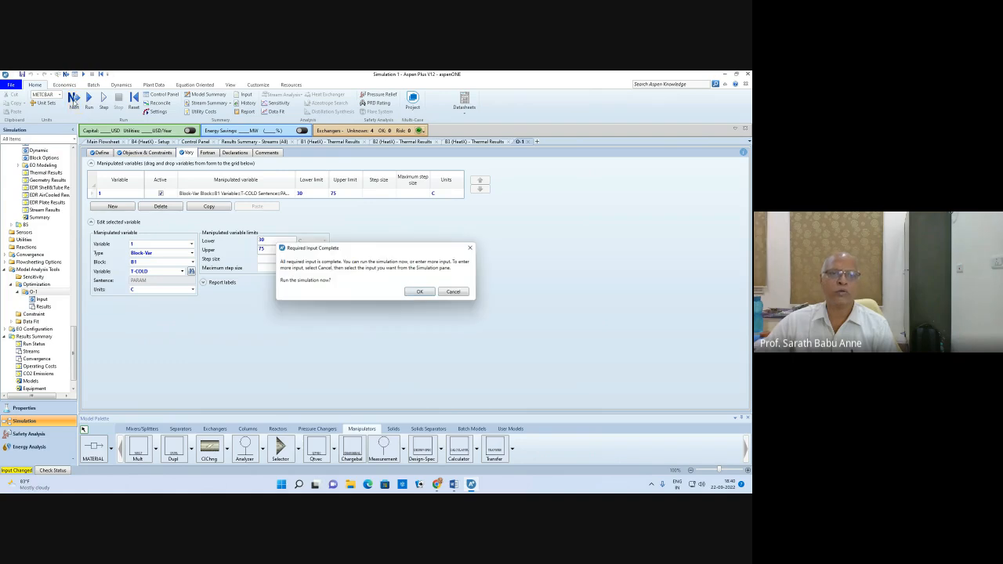
left_click(418, 292)
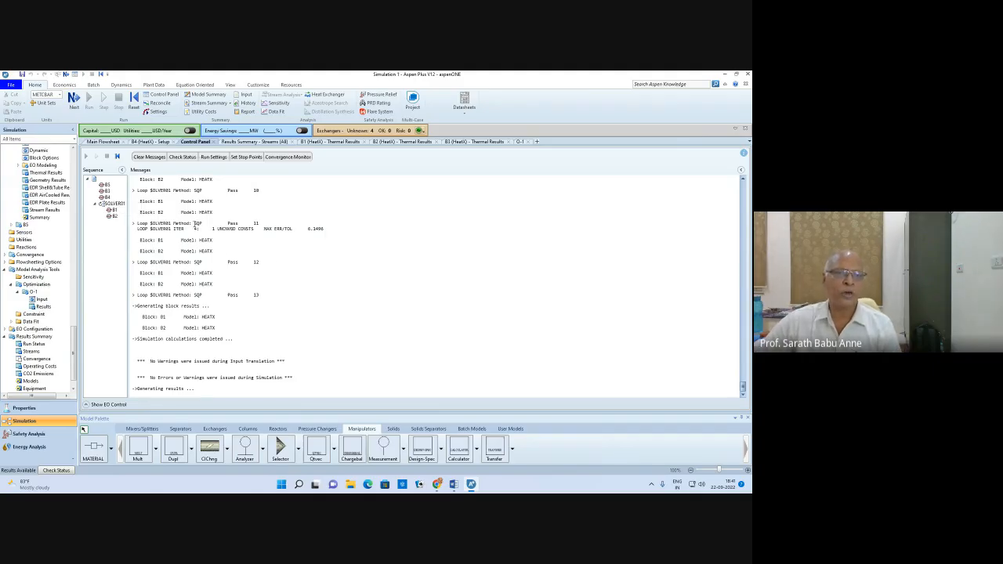
left_click_drag(195, 224, 206, 224)
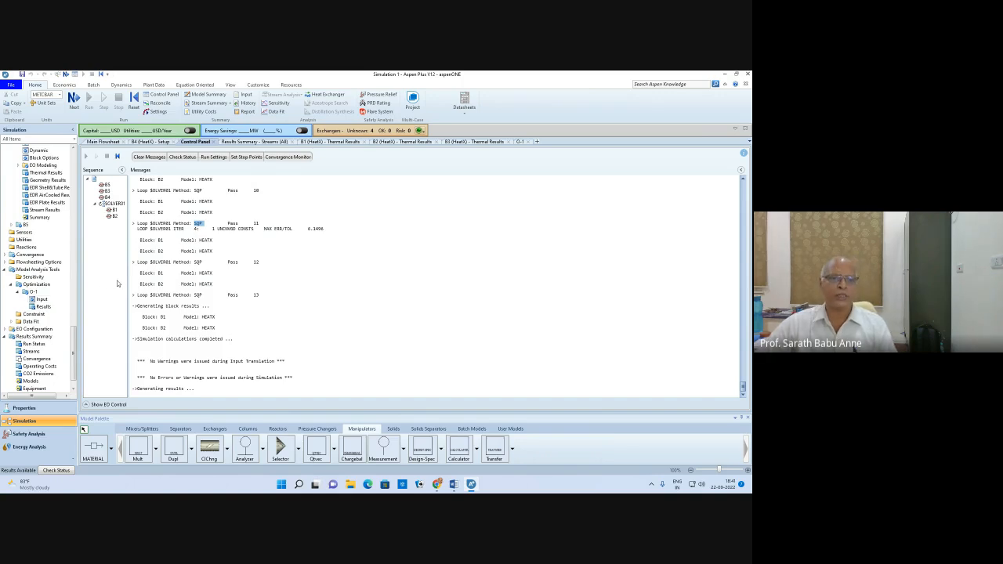
Review the O-1 results summary and the manipulated variable results, and return to the main flowsheet
left_click(41, 307)
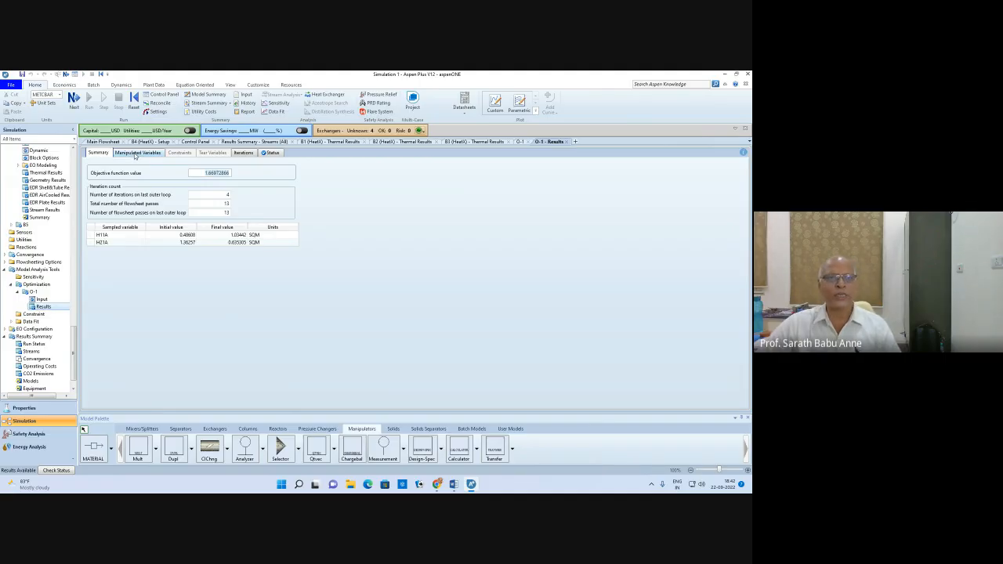
left_click(134, 154)
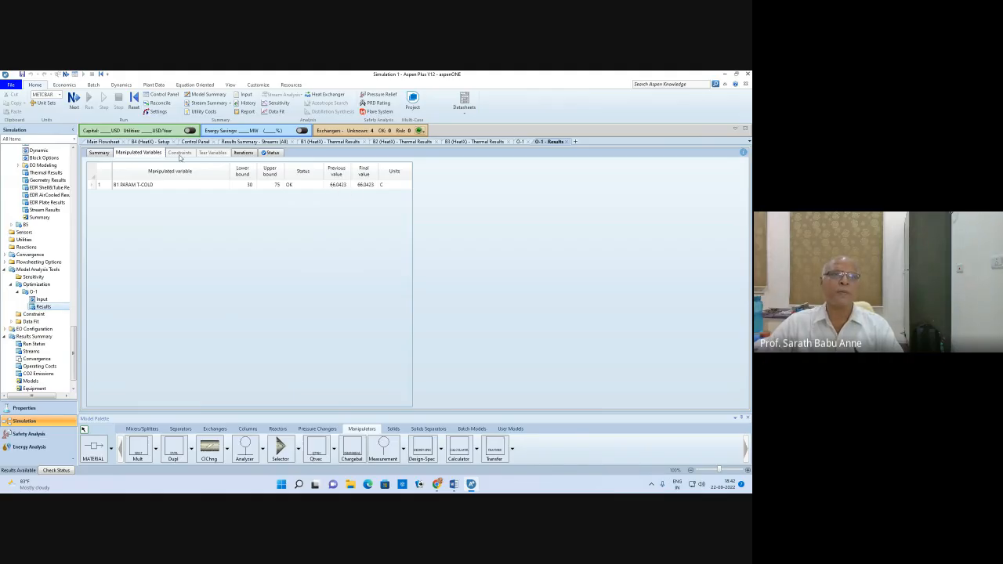
left_click(102, 142)
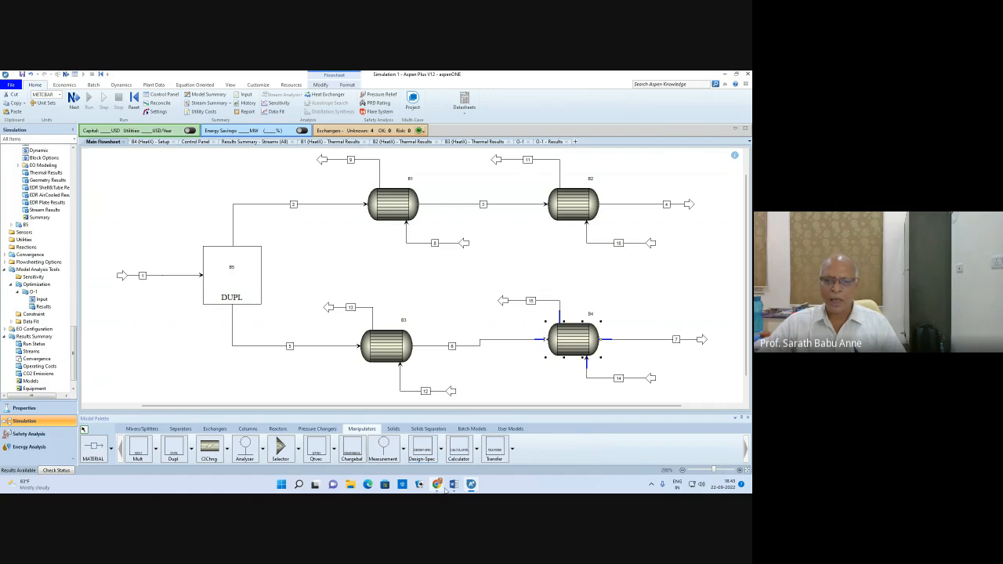
Switch to the Google Meet call in the browser and stop the call recording
mouse_move(437, 485)
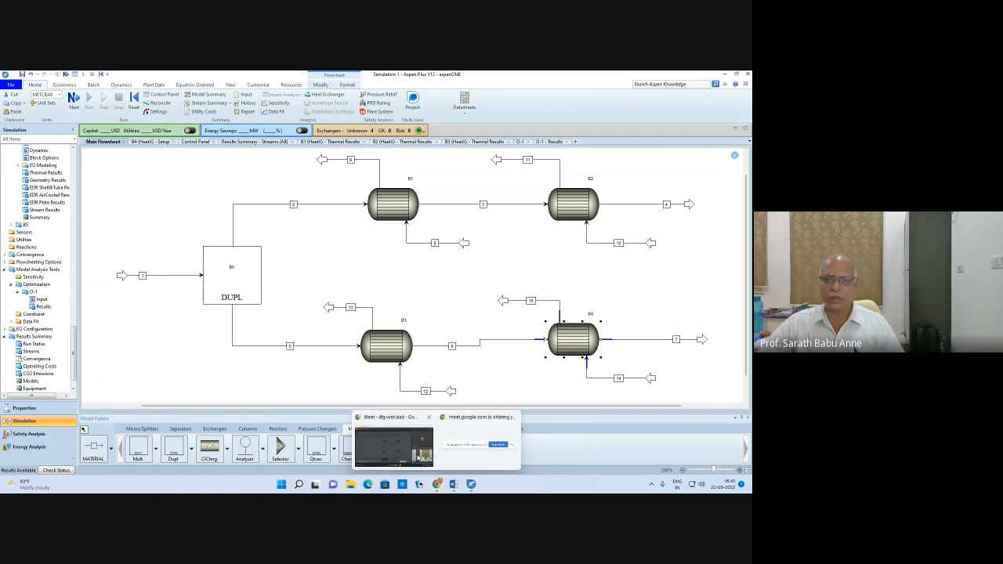
left_click(407, 451)
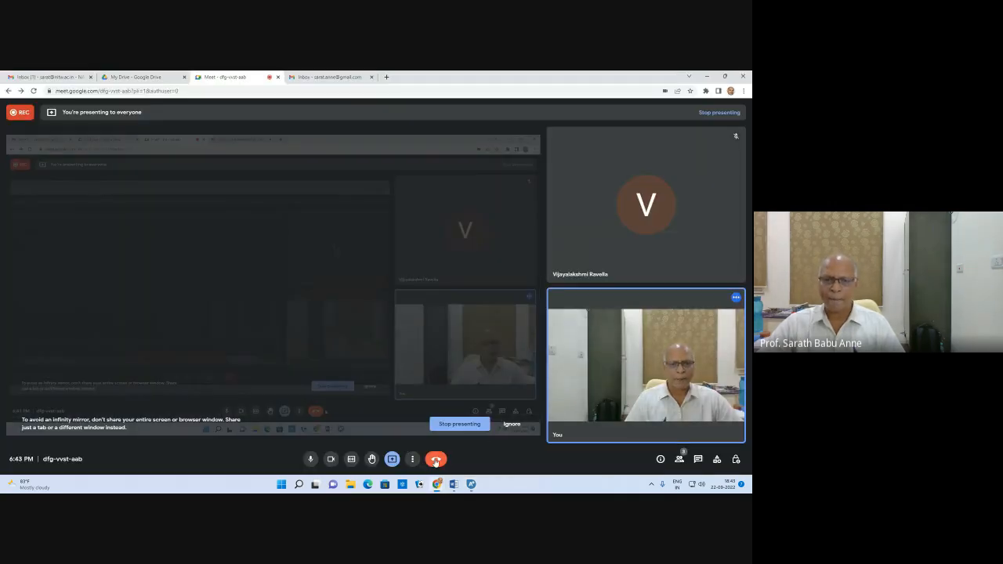
left_click(391, 459)
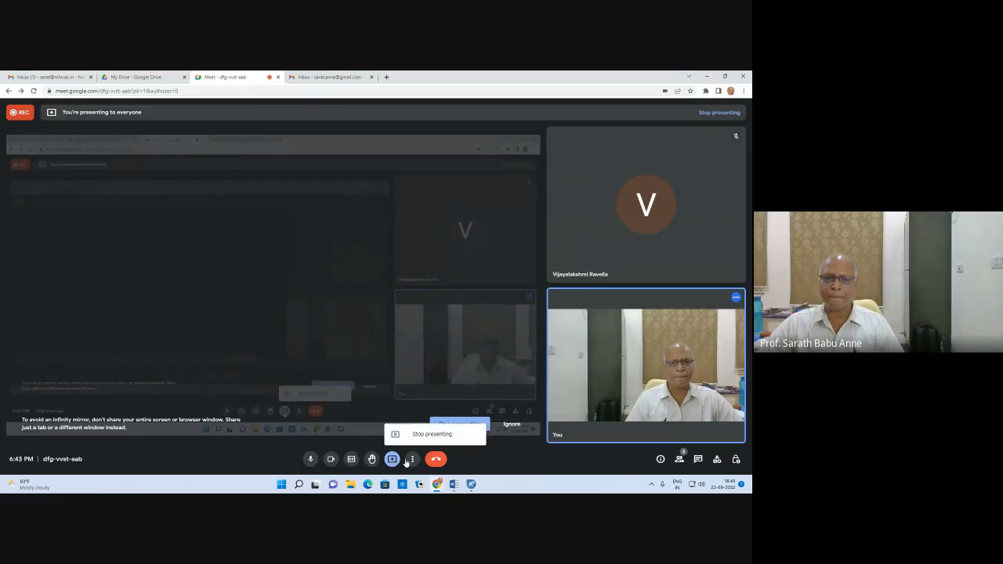
left_click(413, 459)
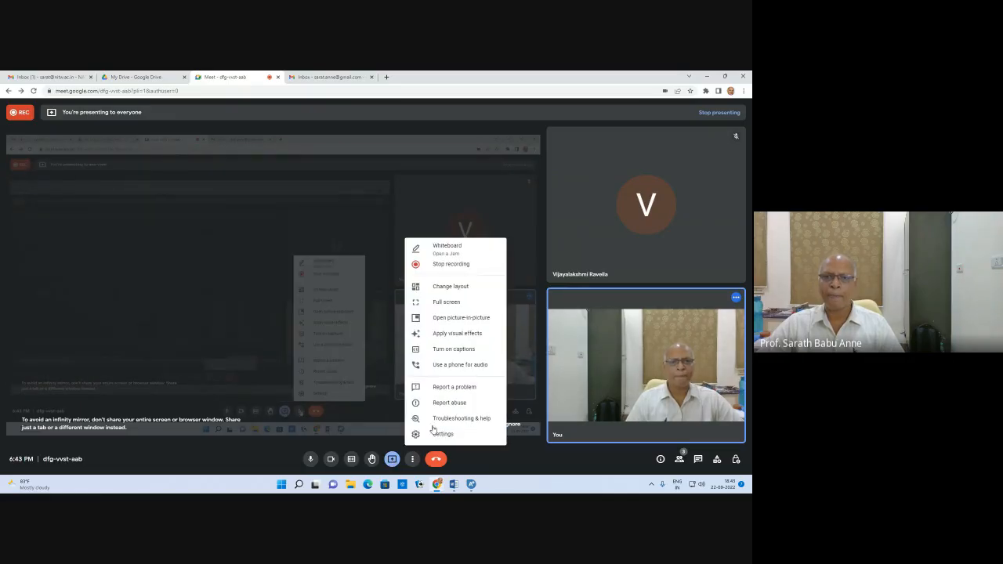
left_click(450, 265)
left_click(673, 345)
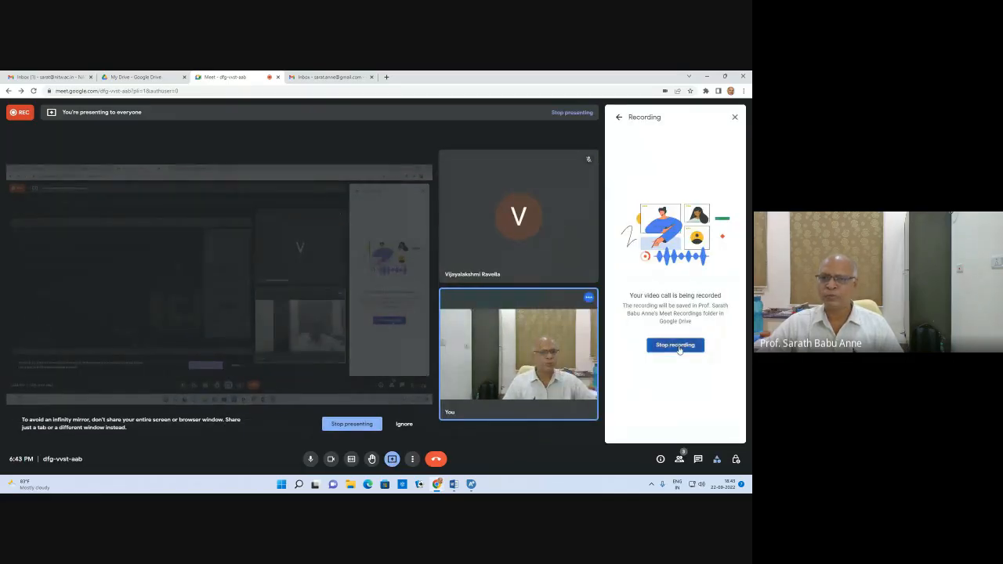